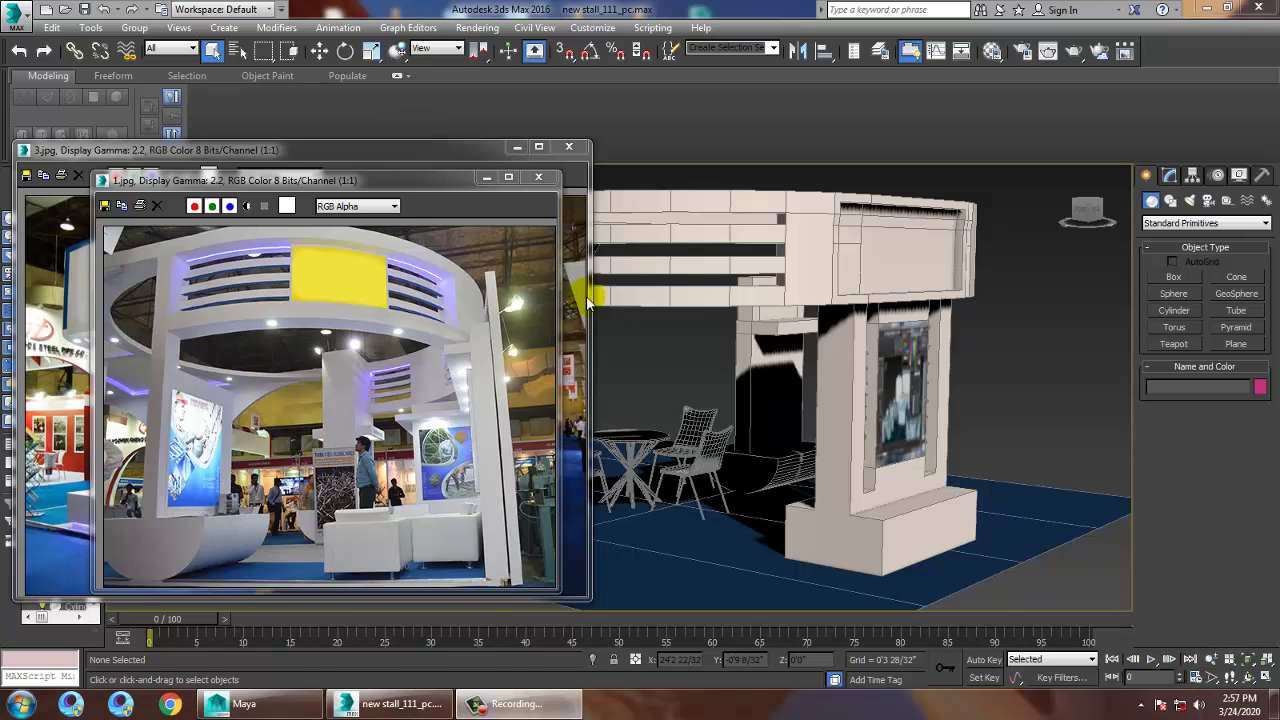
Step: Minimize the 1.jpg and 3.jpg reference images and select the four body pieces of one sofa, leaving out its legs
click(486, 178)
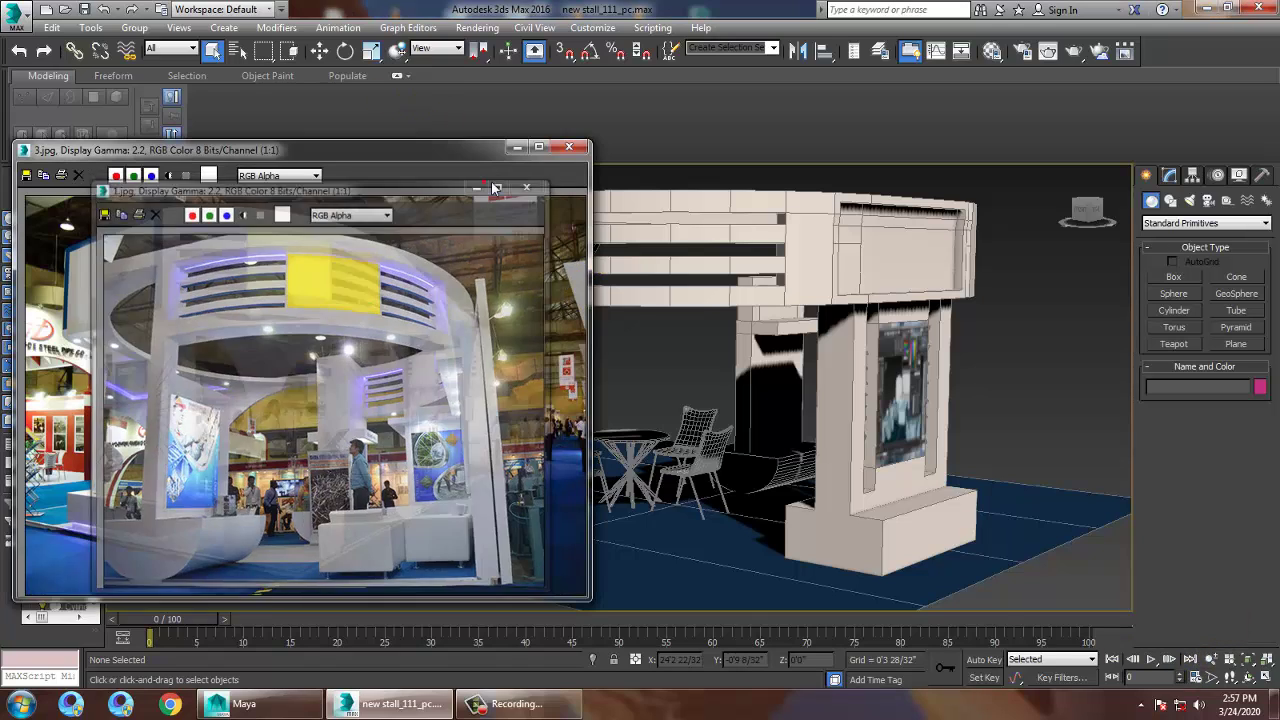
click(516, 148)
alt+middle_drag(708, 453, 1022, 432)
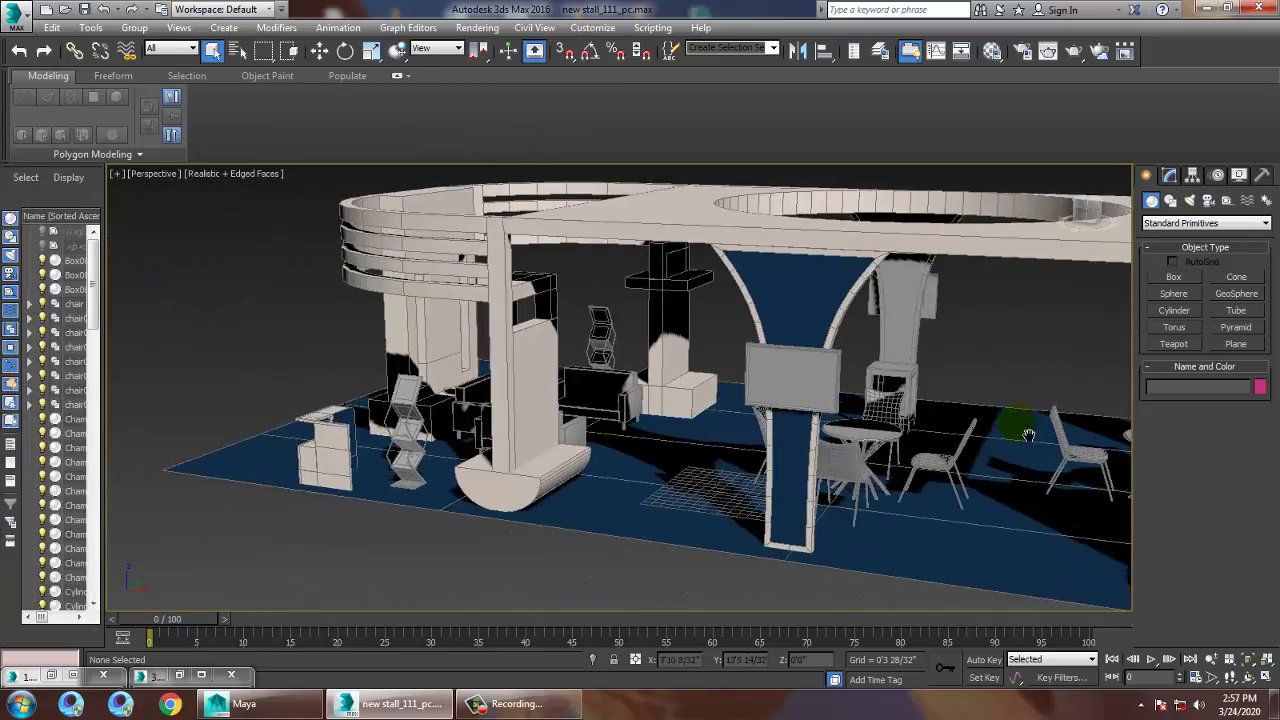
alt+middle_drag(645, 461, 645, 428)
scroll(606, 412, up, 5)
scroll(776, 457, up, 4)
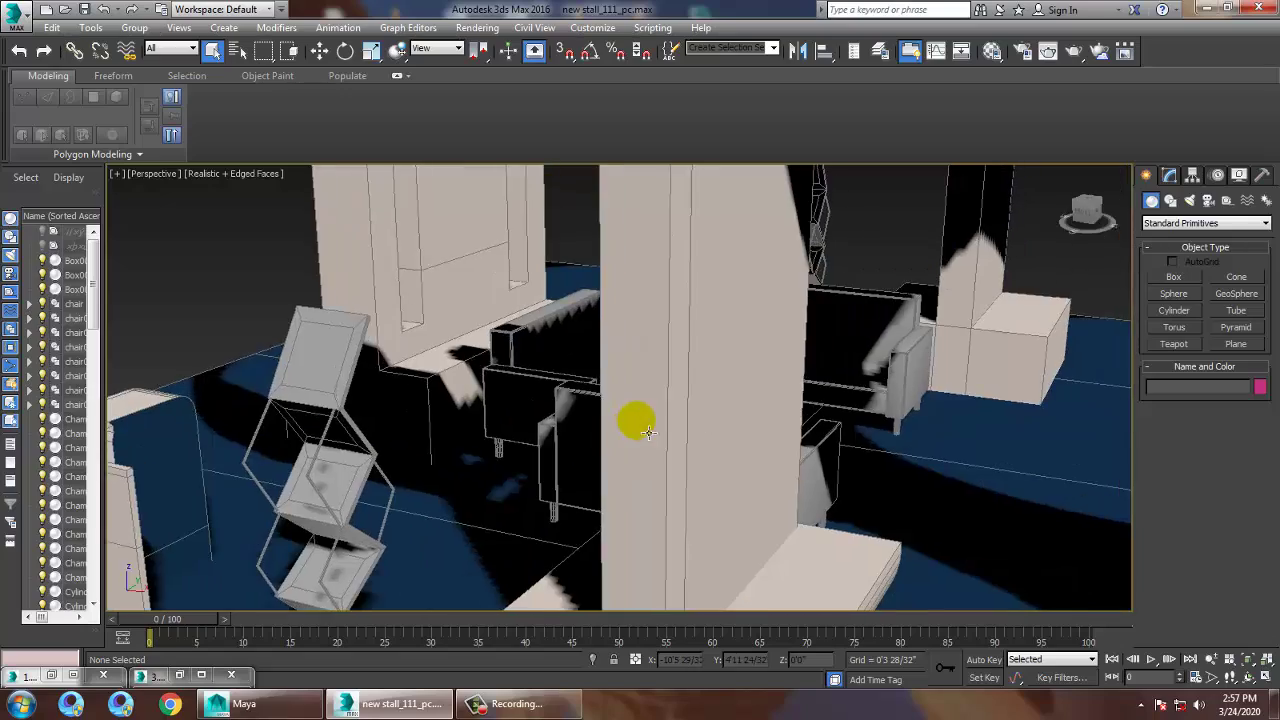
scroll(650, 427, down, 5)
mouse_move(757, 420)
alt+middle_down()
mouse_move(800, 329)
mouse_move(767, 420)
alt+middle_up()
scroll(766, 419, up, 8)
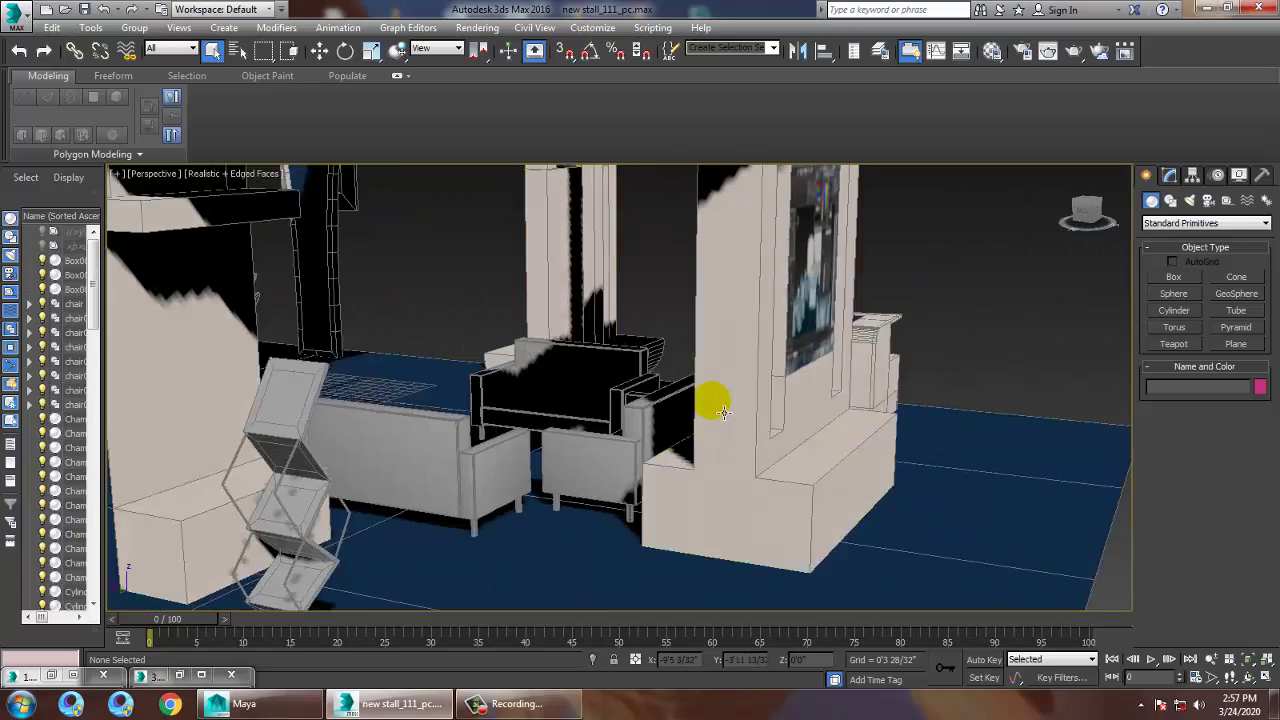
click(618, 460)
ctrl+click(660, 425)
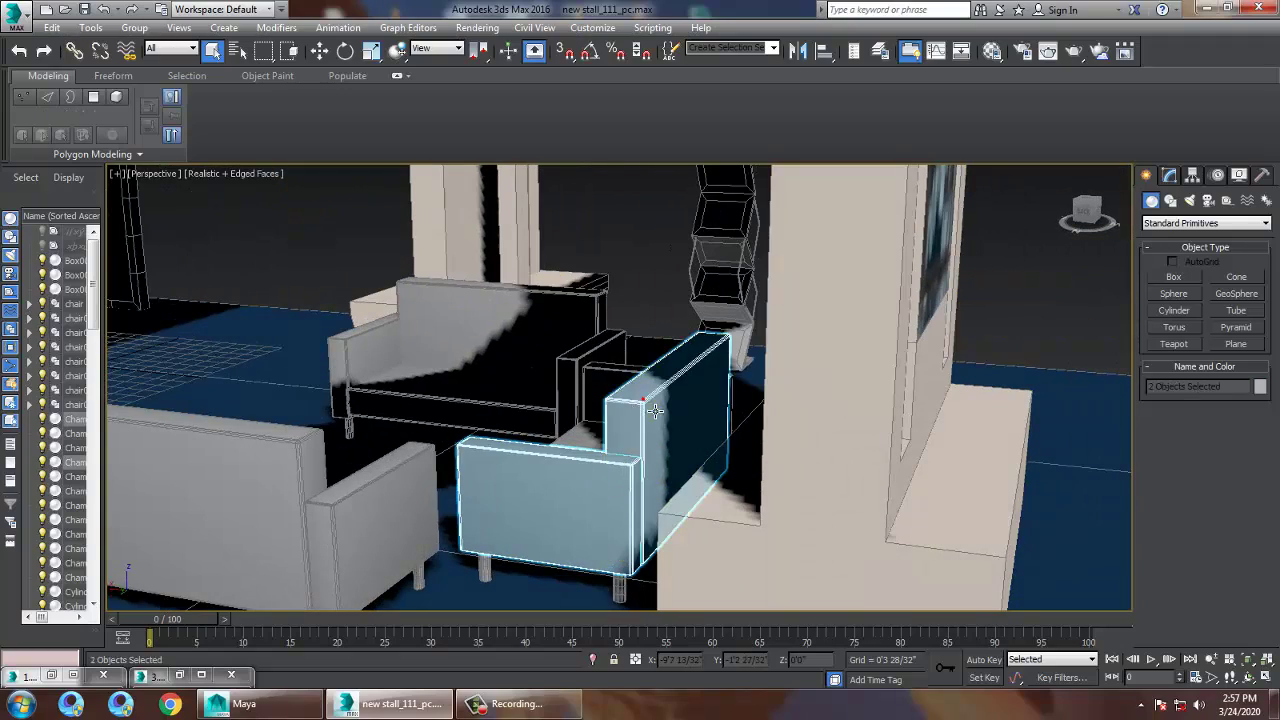
ctrl+click(560, 500)
alt+middle_drag(560, 500, 752, 474)
ctrl+click(532, 401)
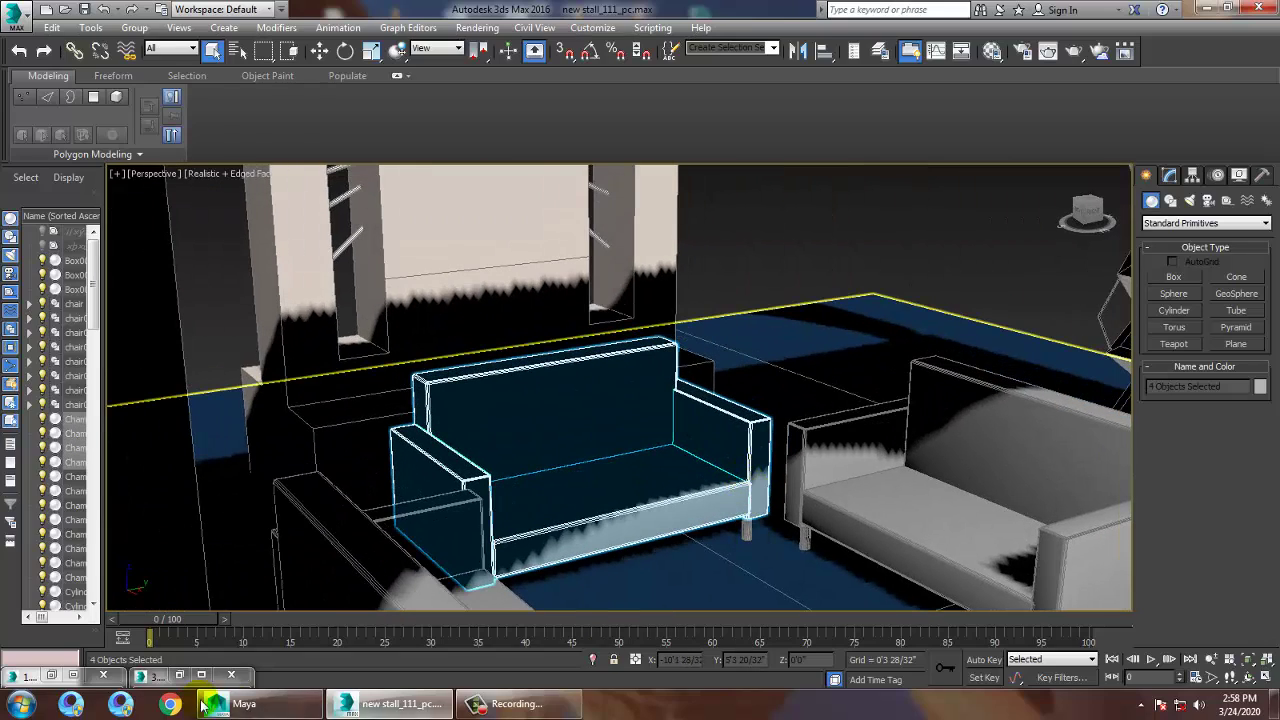
Step: Switch to Google Chrome, open google.com and search for "fabric texture"
click(20, 705)
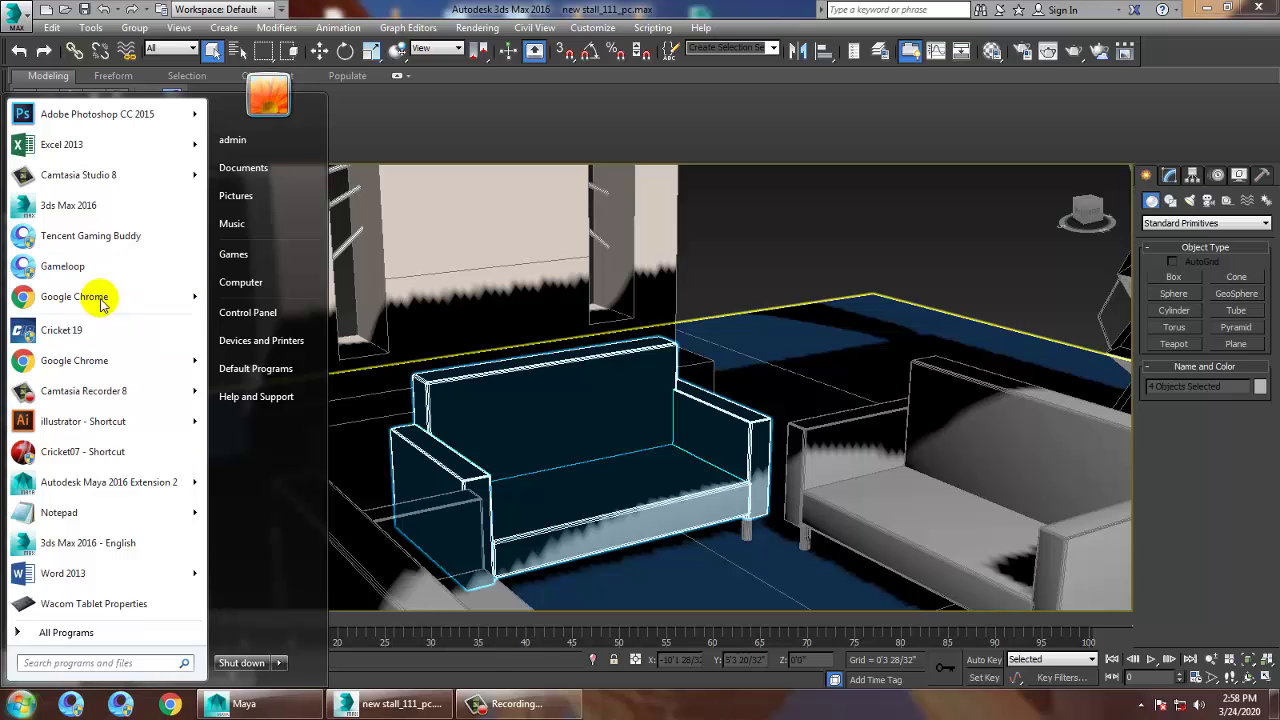
click(170, 256)
text(google.com)
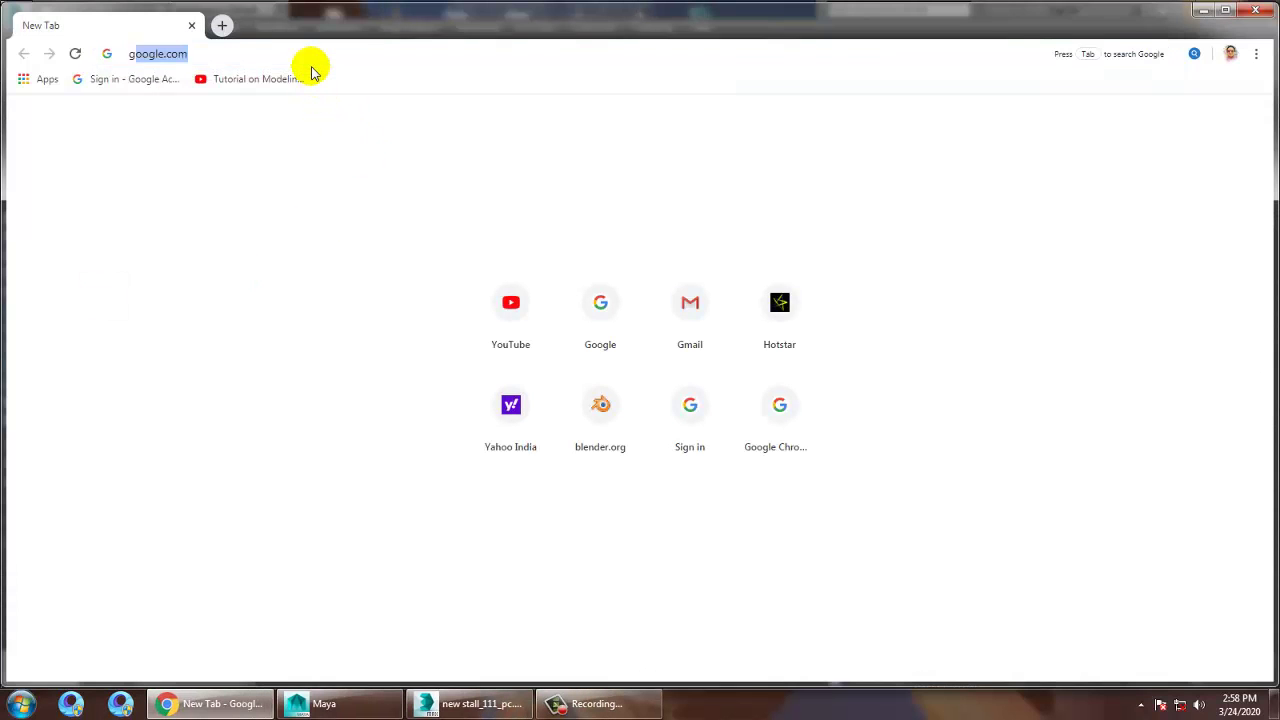
key(Return)
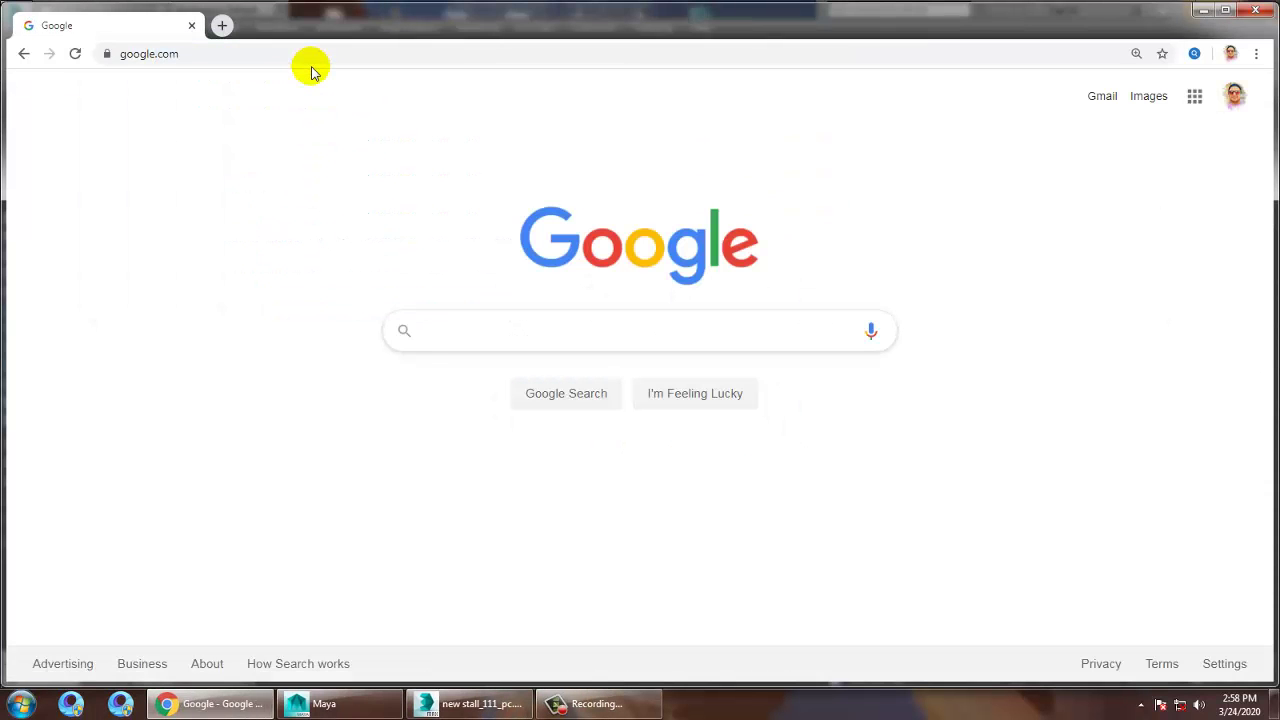
text(fabic )
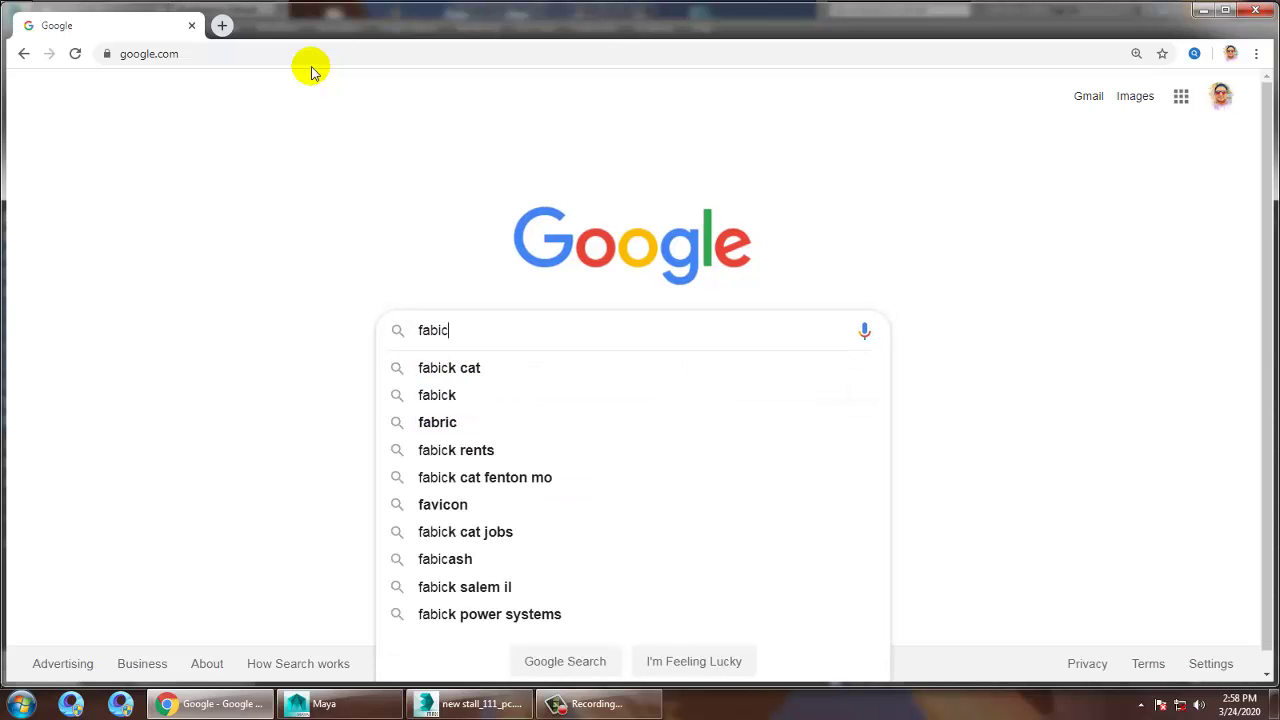
text(texture)
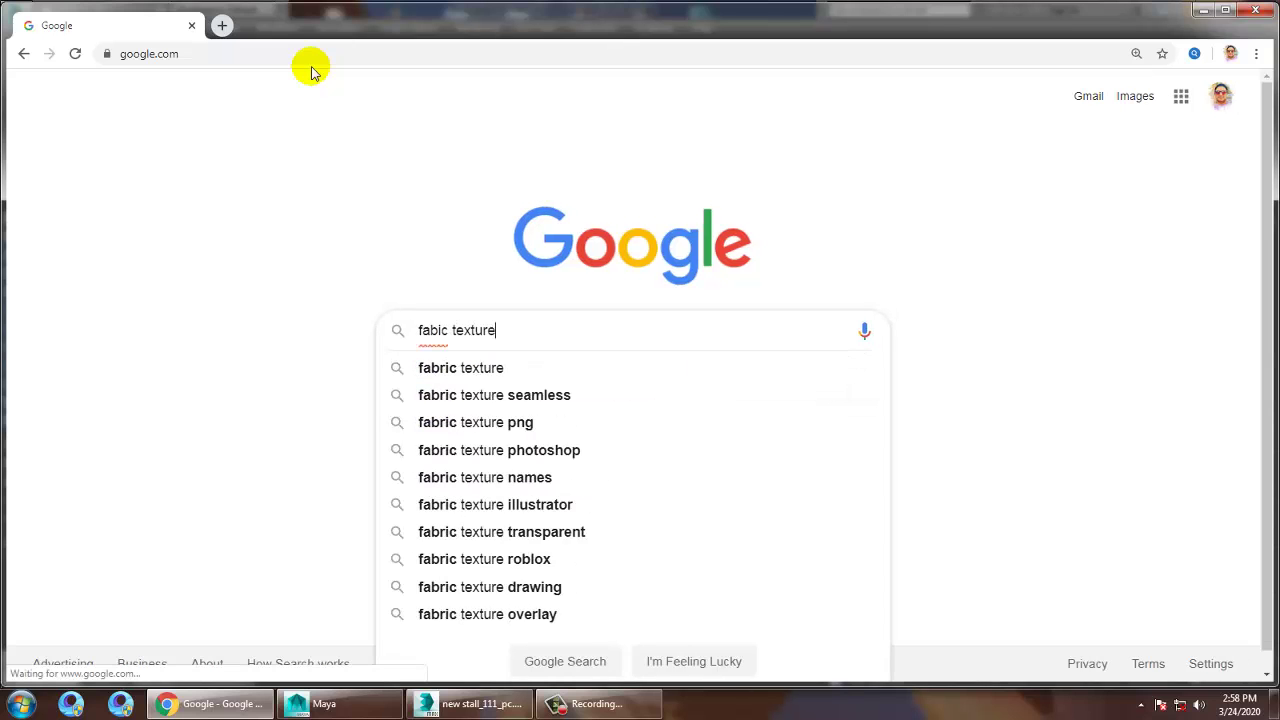
key(Return)
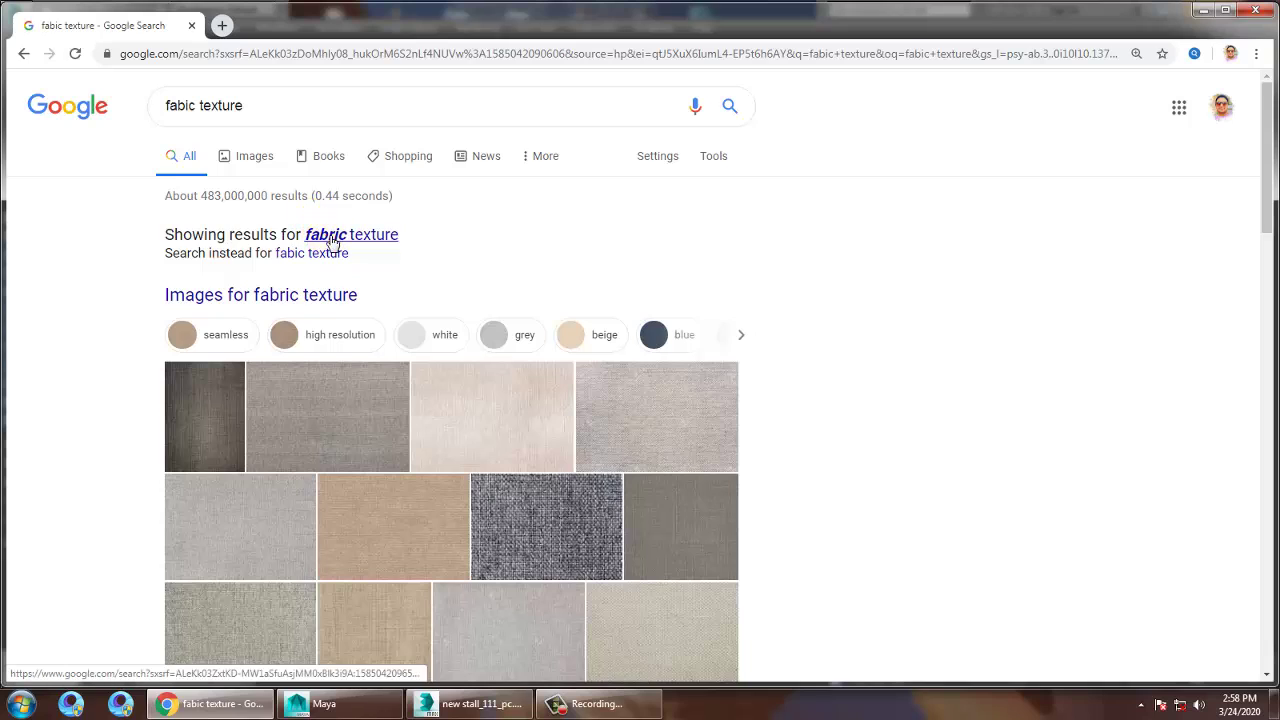
click(320, 234)
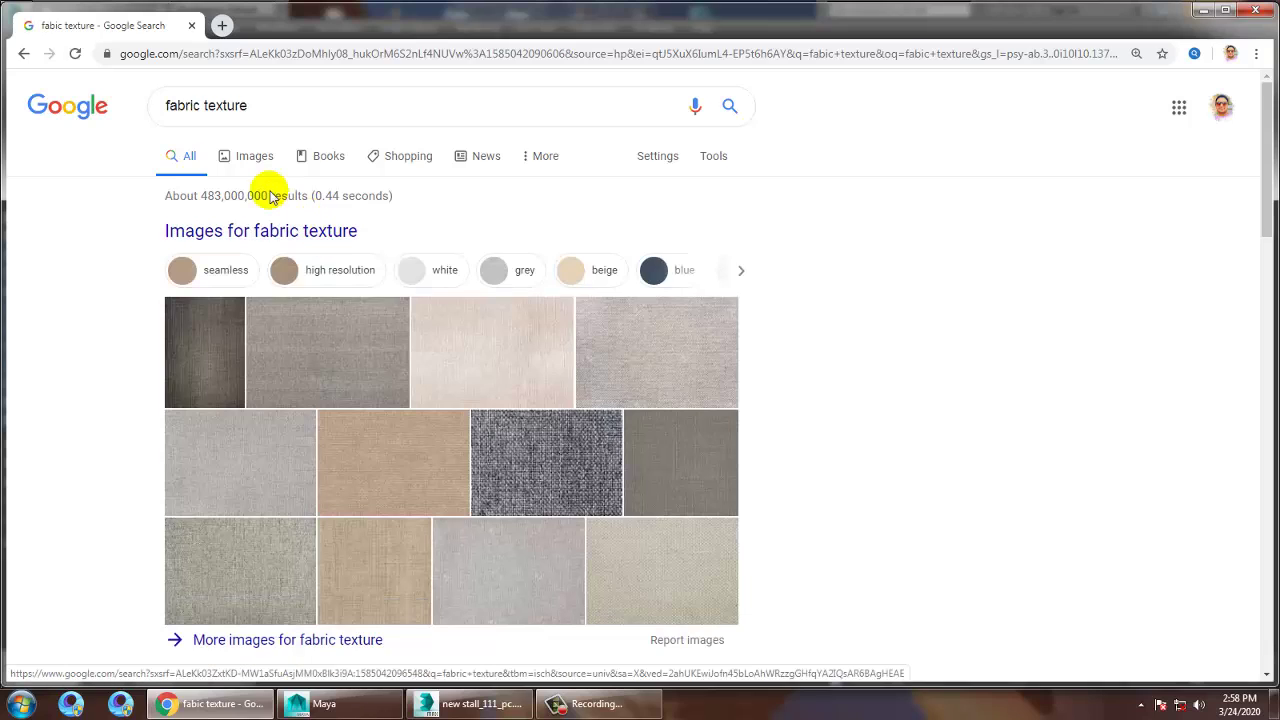
Step: Save the light beige Seamless Canvas Fabric Texture image as a PNG named fabr in the stallll folder on the Desktop, and return to 3ds Max
click(480, 356)
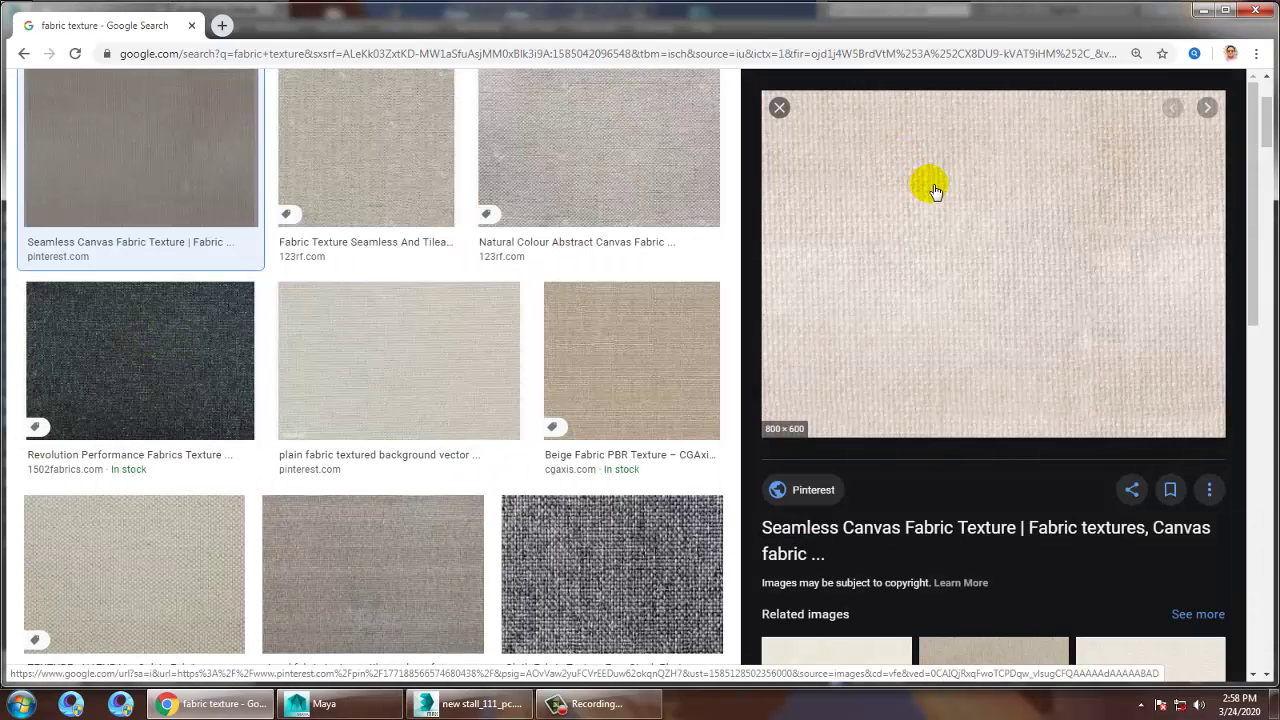
right_click(933, 190)
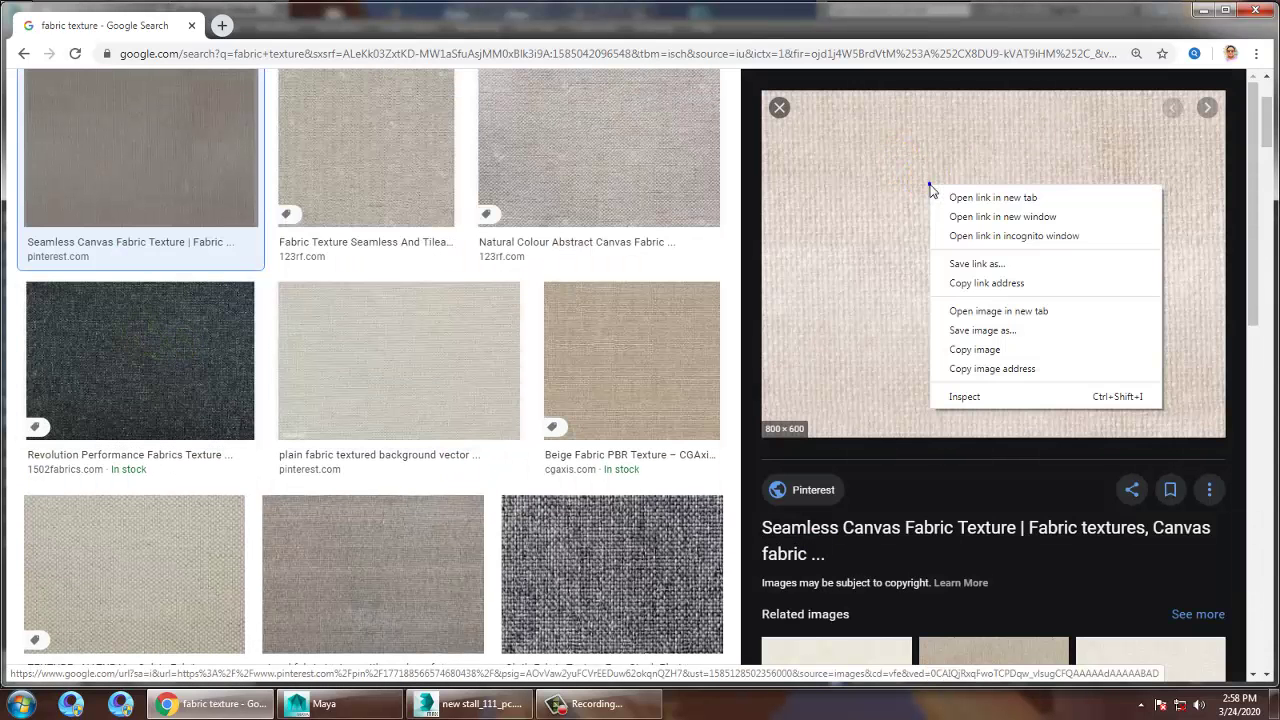
click(1011, 326)
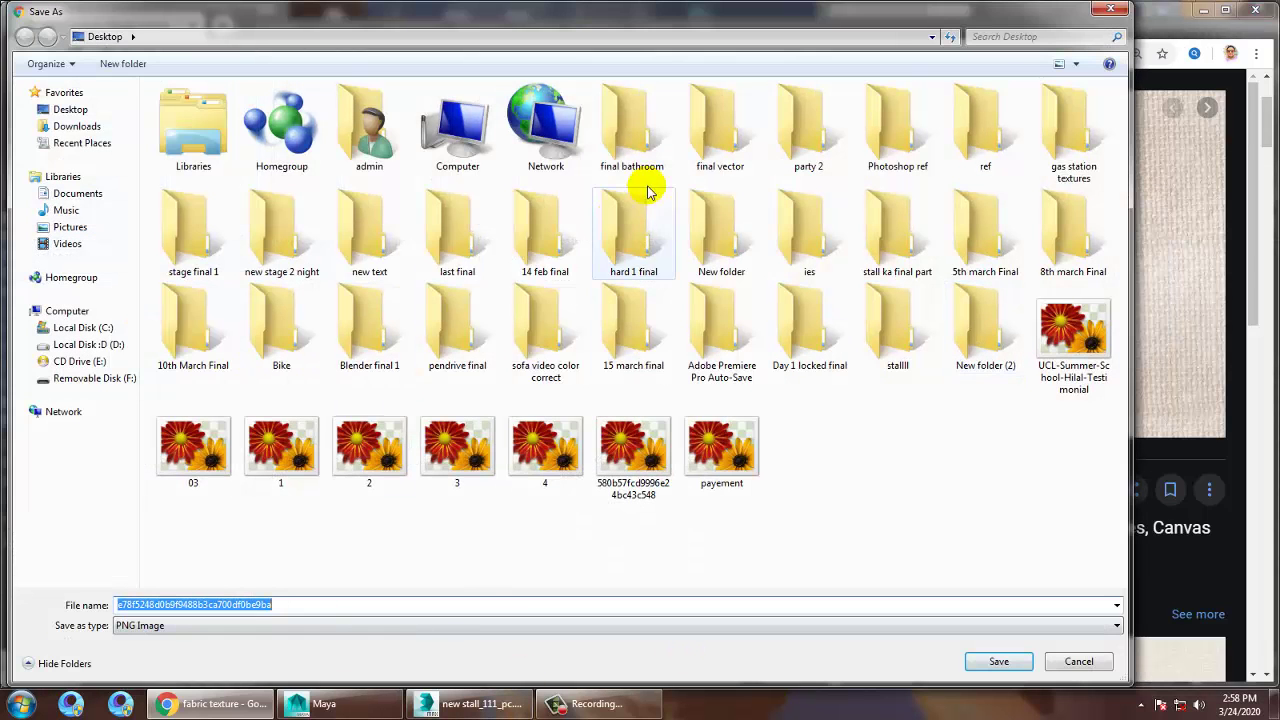
click(797, 228)
key(s)
key(s)
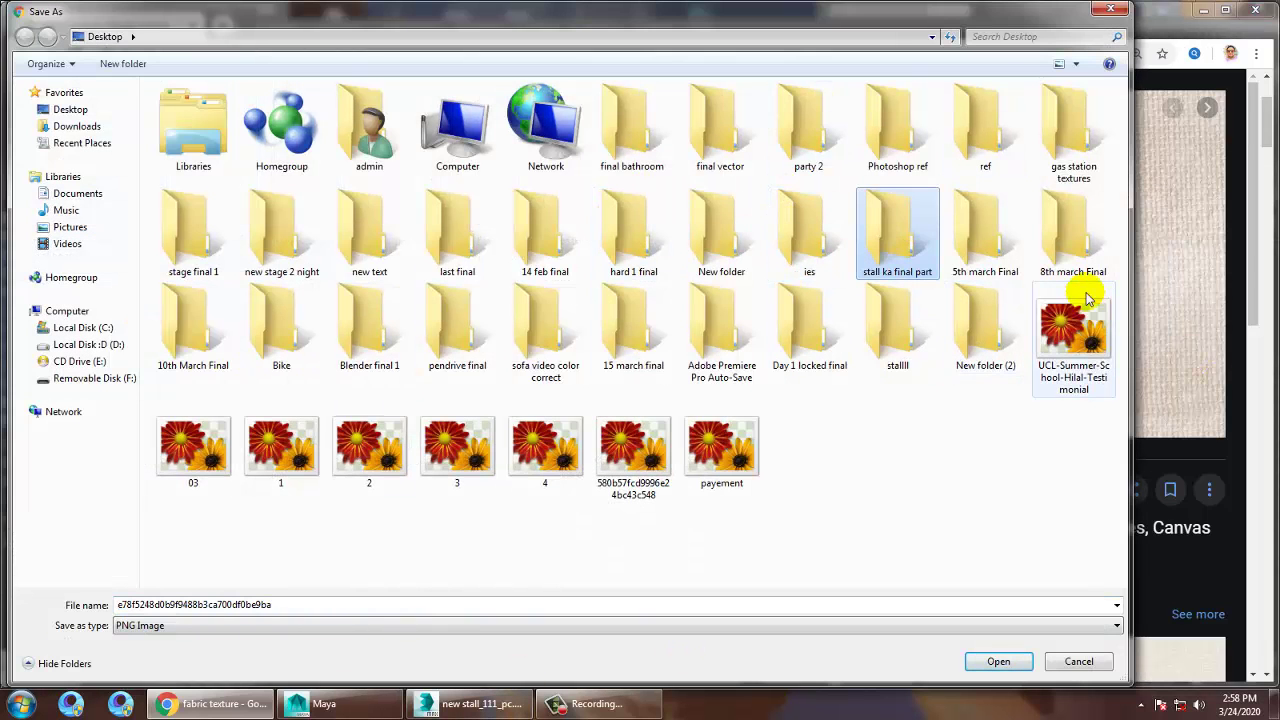
key(s)
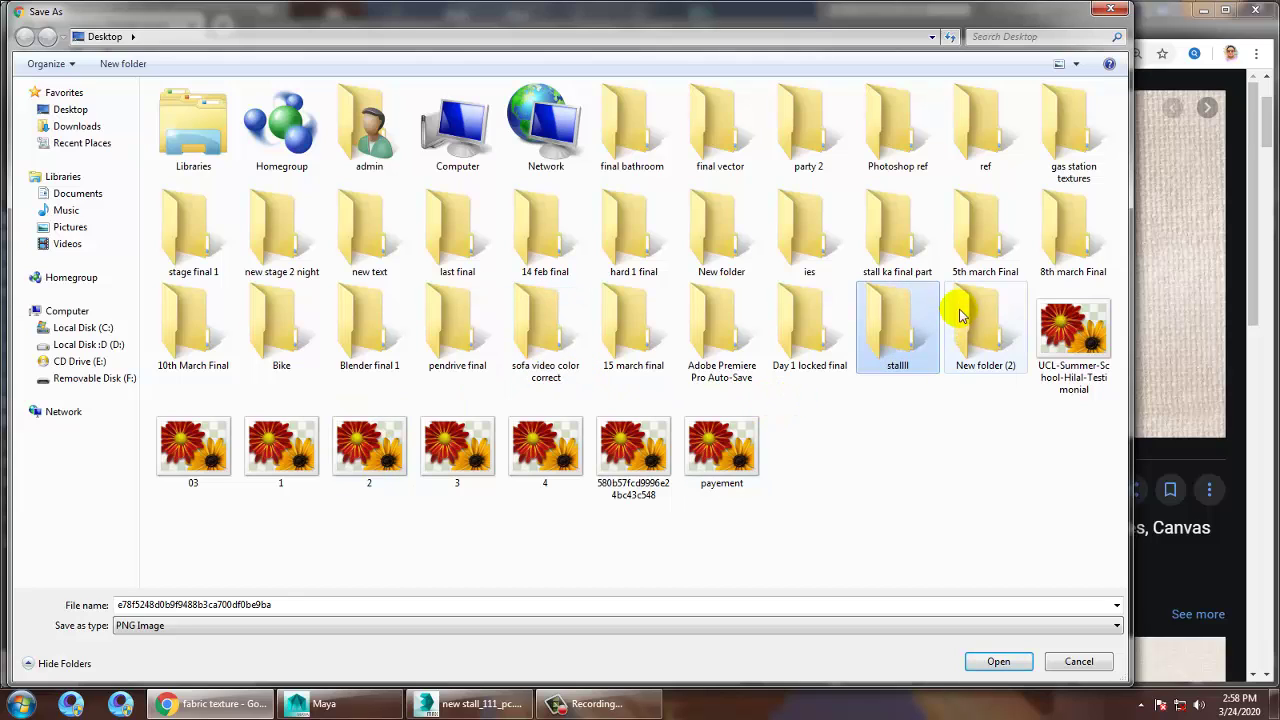
double_click(885, 323)
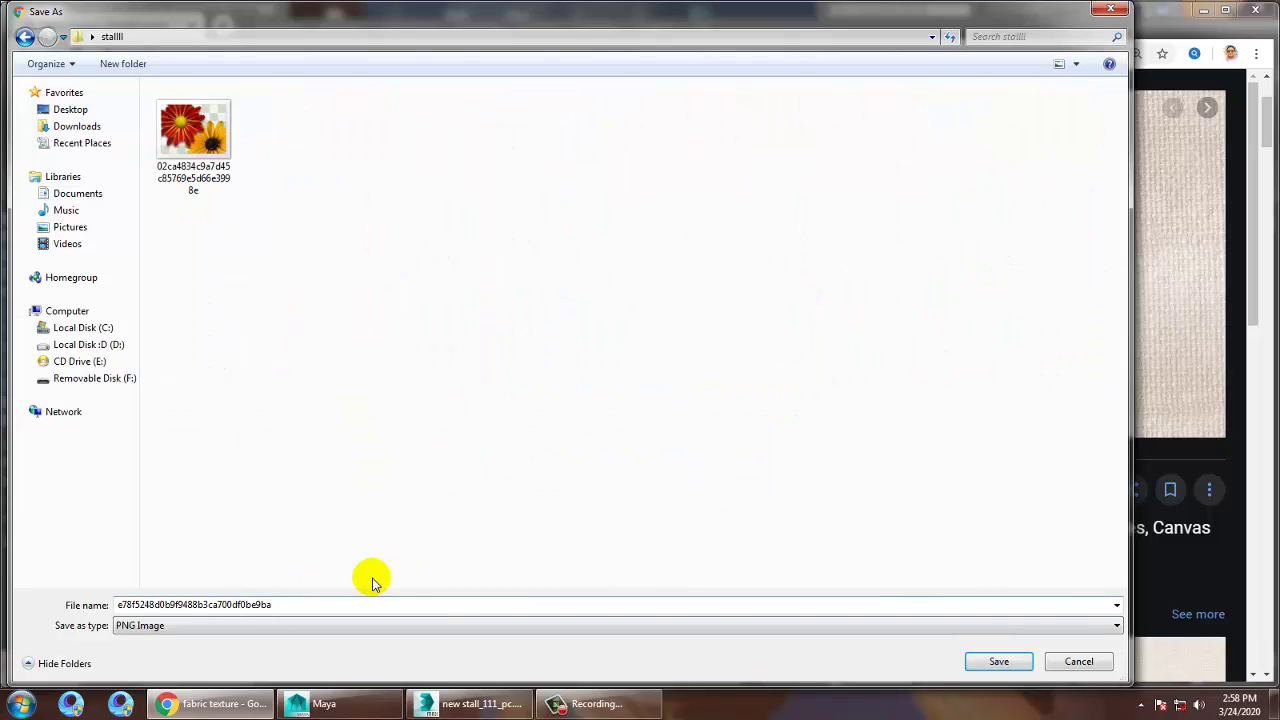
double_click(300, 606)
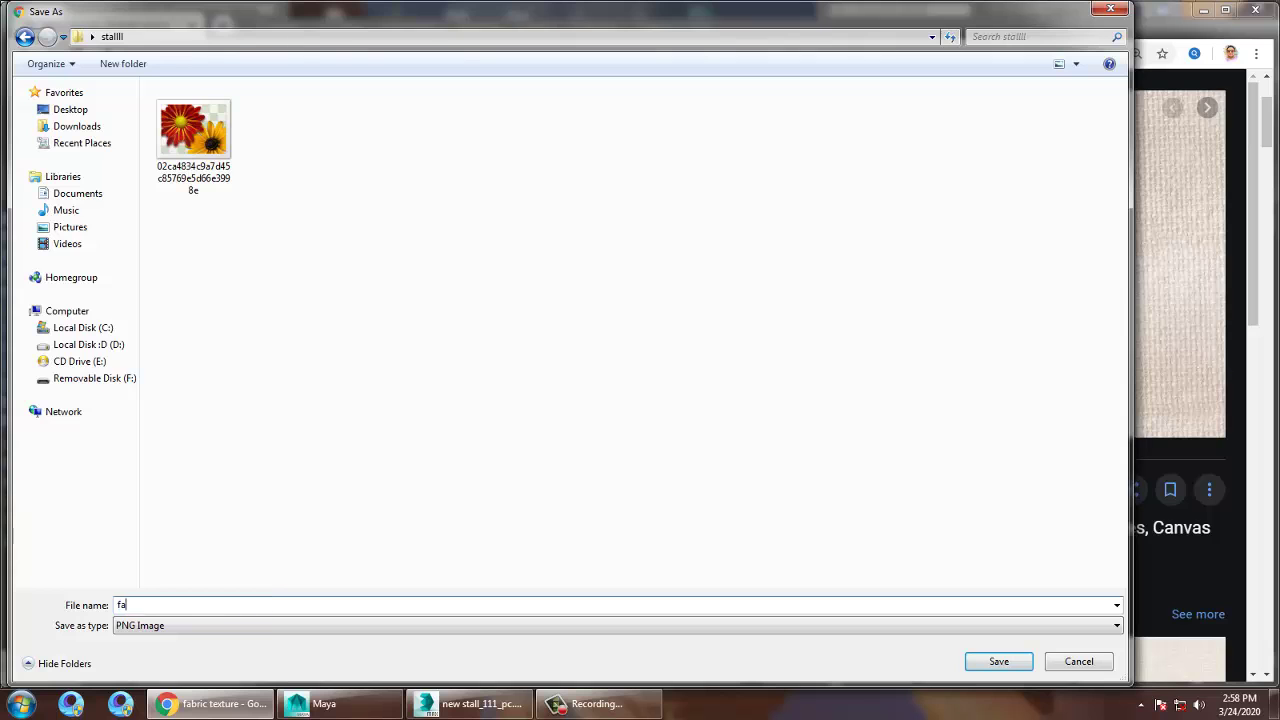
click(999, 662)
click(1203, 9)
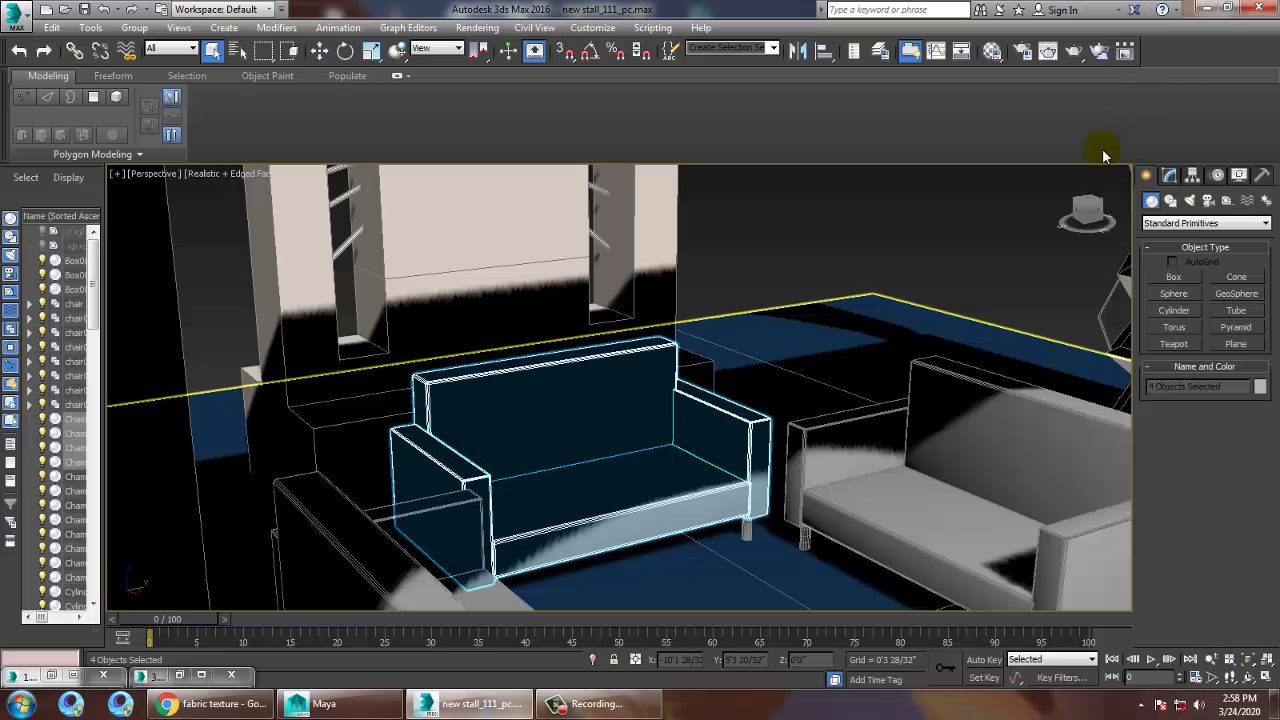
Step: Open the Material Editor and switch it to the Slate mode
key(m)
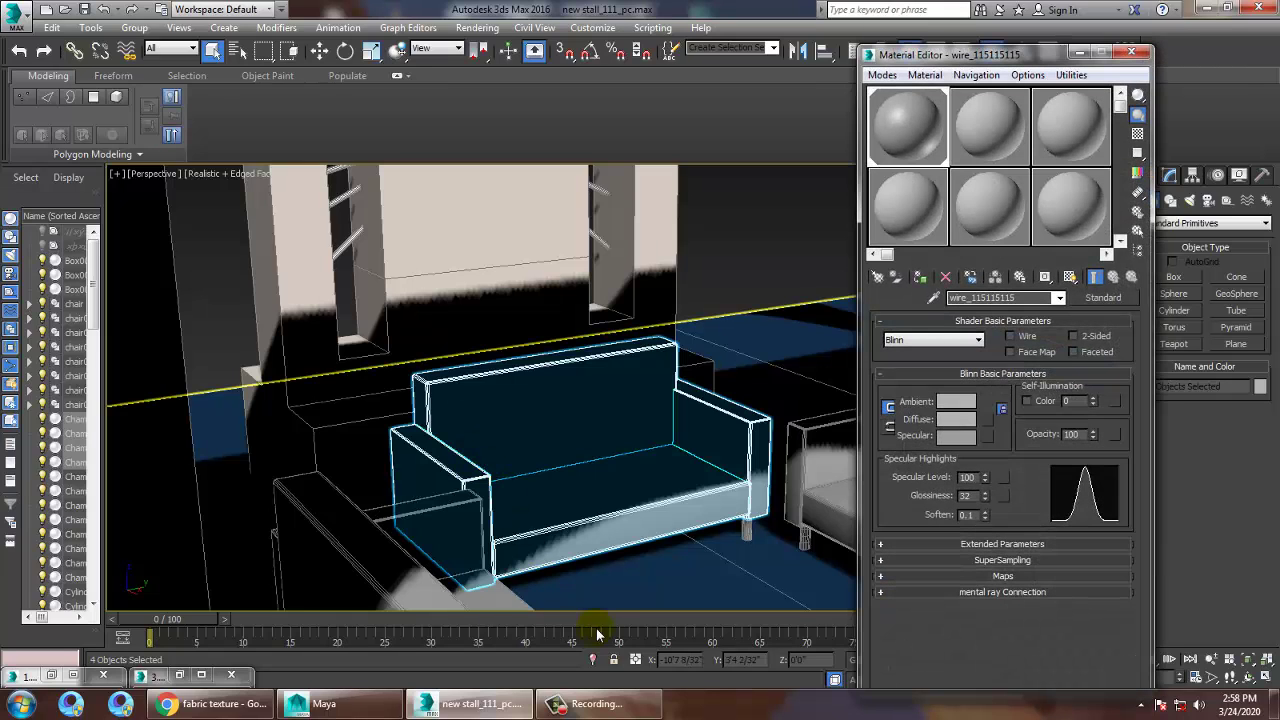
click(882, 75)
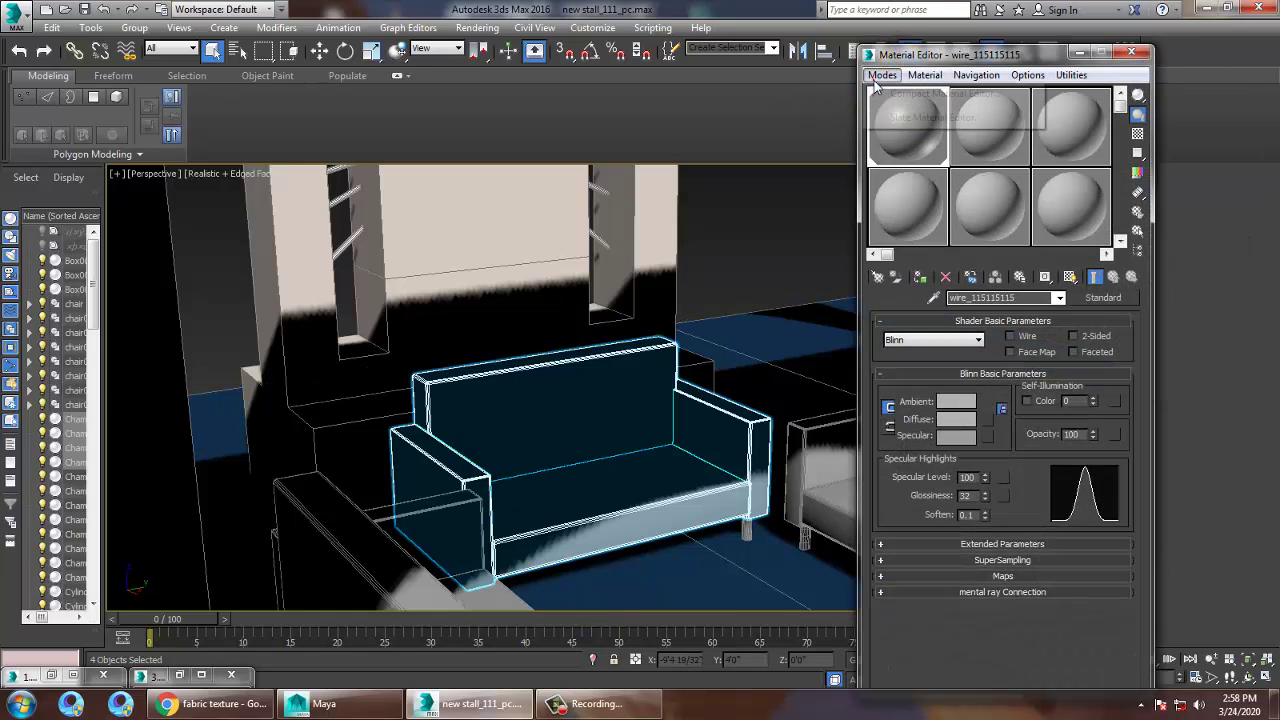
click(916, 118)
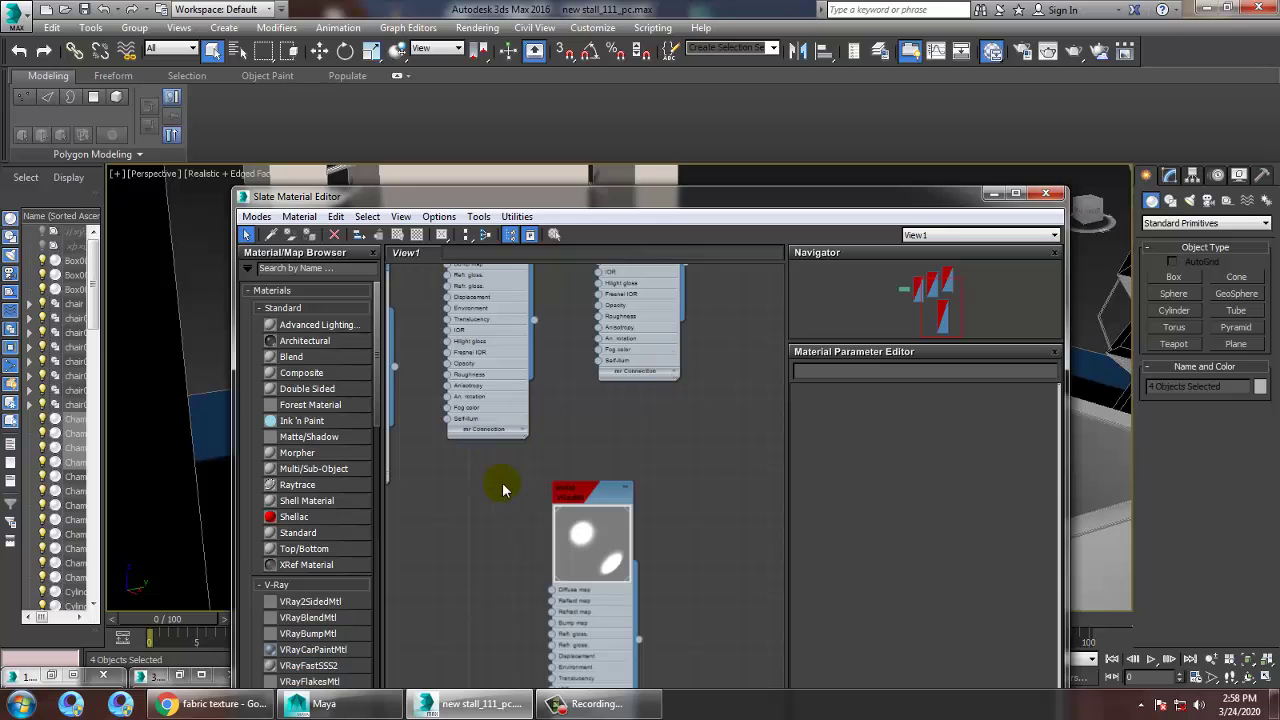
Step: Add a new VRayMtl node in the empty area of View1 beside the lowest existing material node
middle_drag(503, 490, 567, 403)
scroll(634, 541, down, 3)
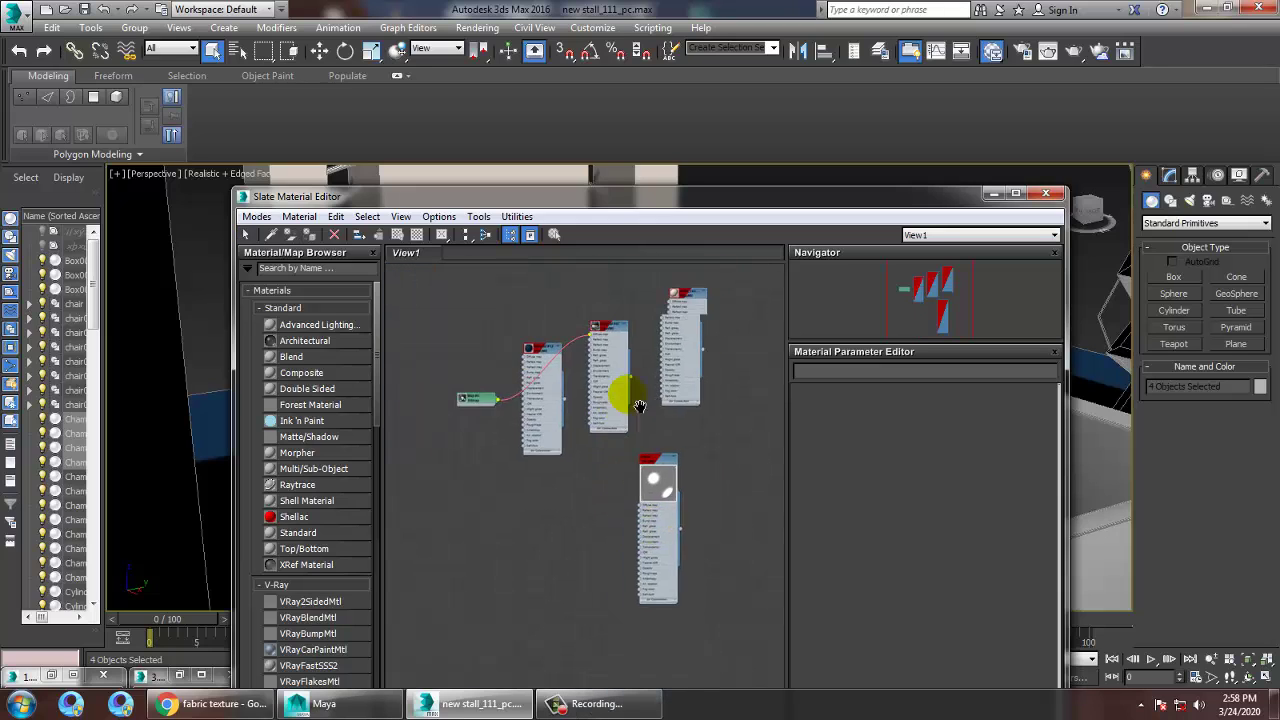
middle_drag(591, 489, 614, 433)
scroll(614, 435, up, 2)
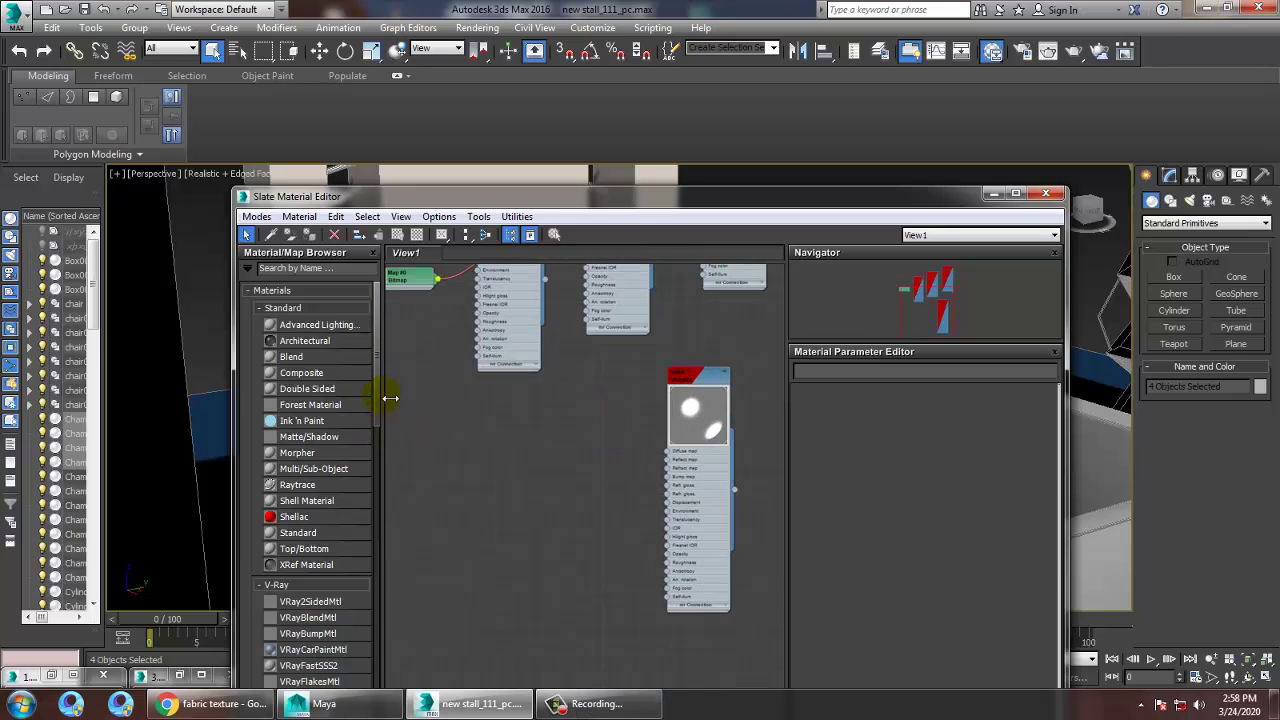
drag(378, 394, 383, 487)
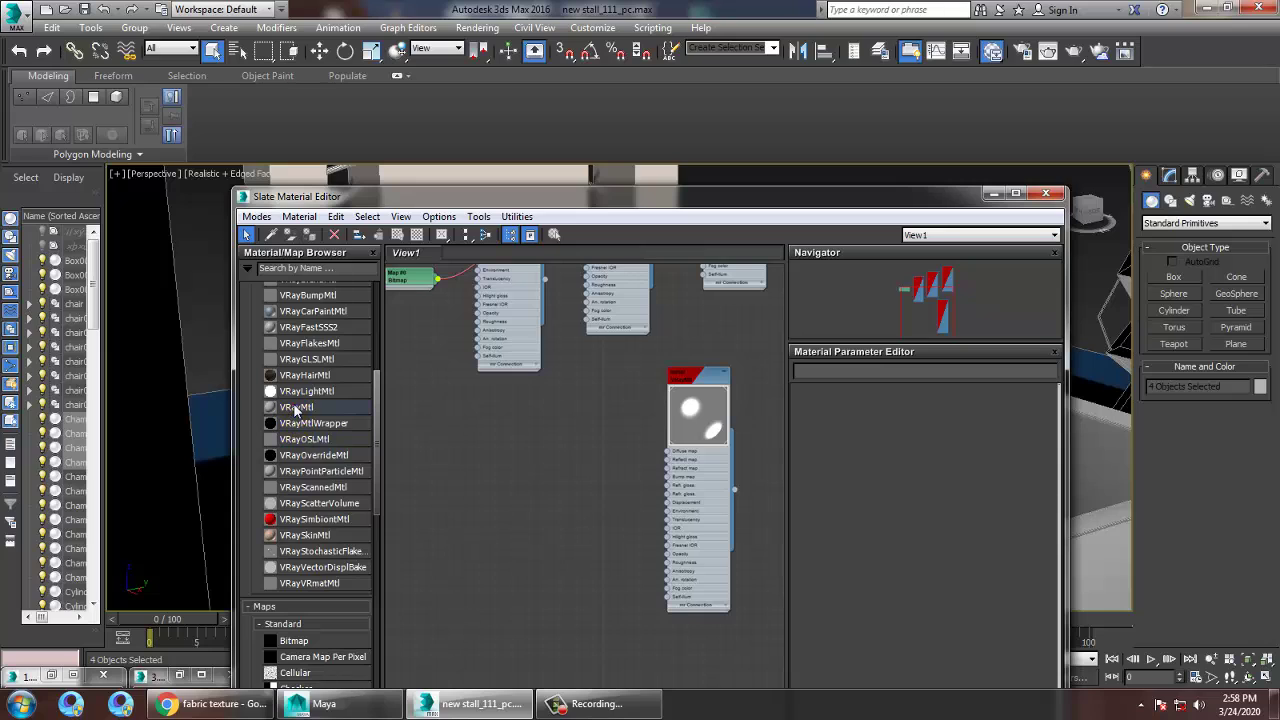
drag(548, 445, 546, 448)
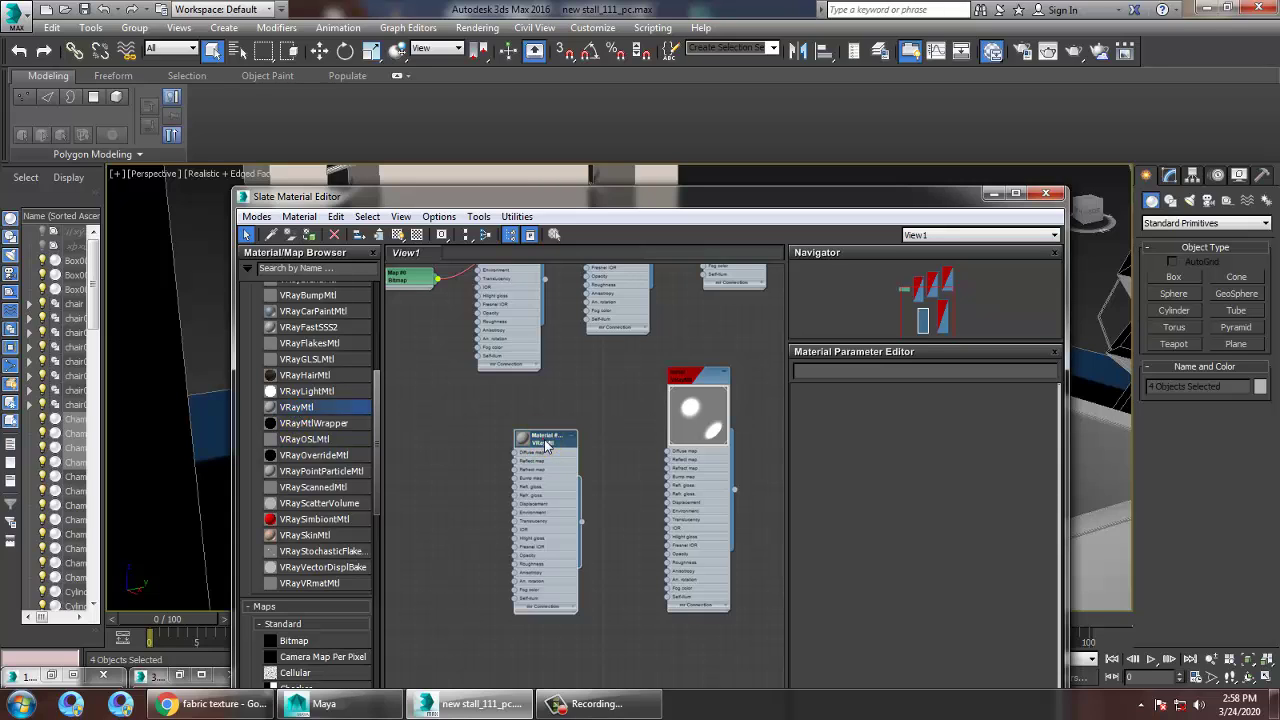
Step: Load the fabr image from the Desktop's stallll folder as a Bitmap in the new VRayMtl's Diffuse map
double_click(546, 442)
click(909, 409)
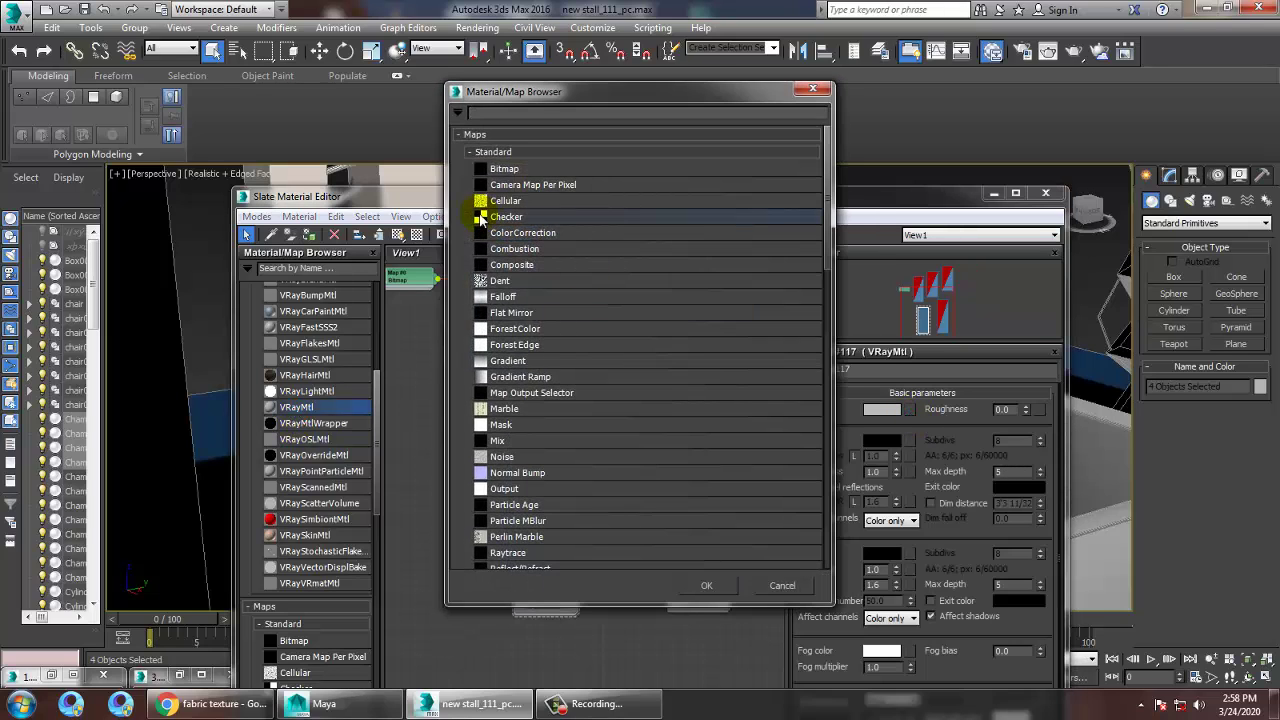
double_click(518, 172)
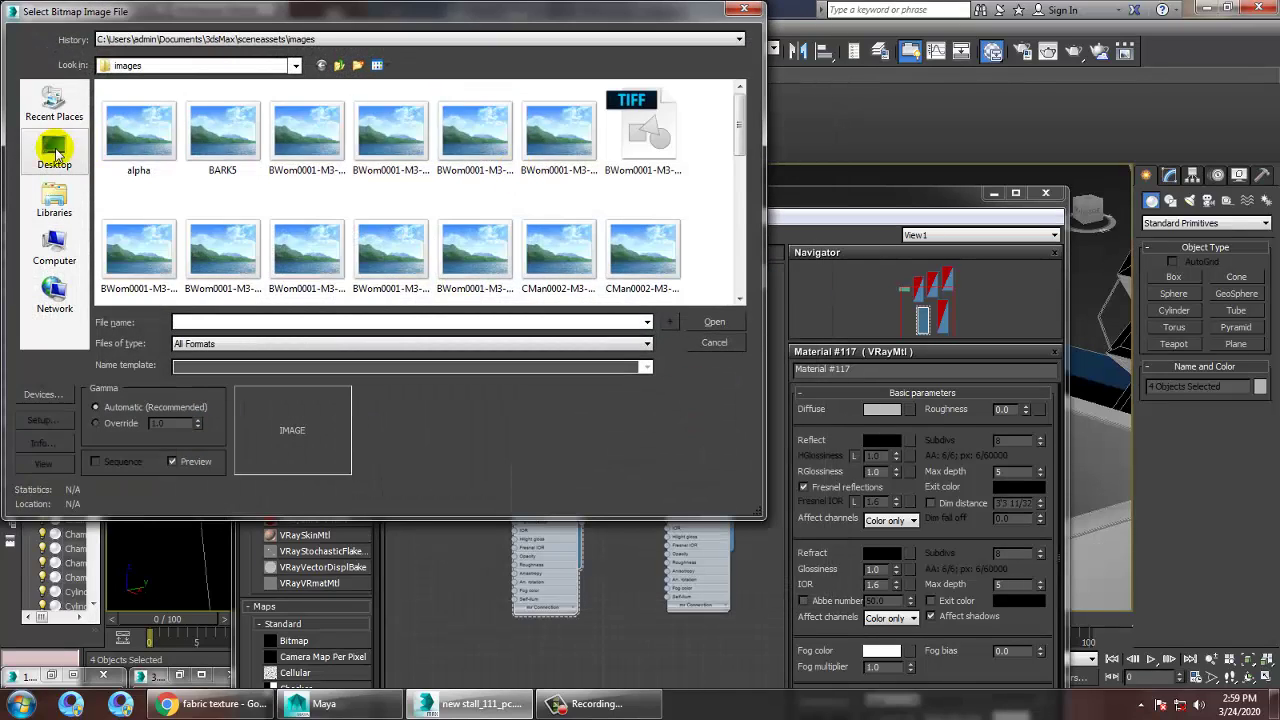
click(54, 151)
click(322, 192)
key(s)
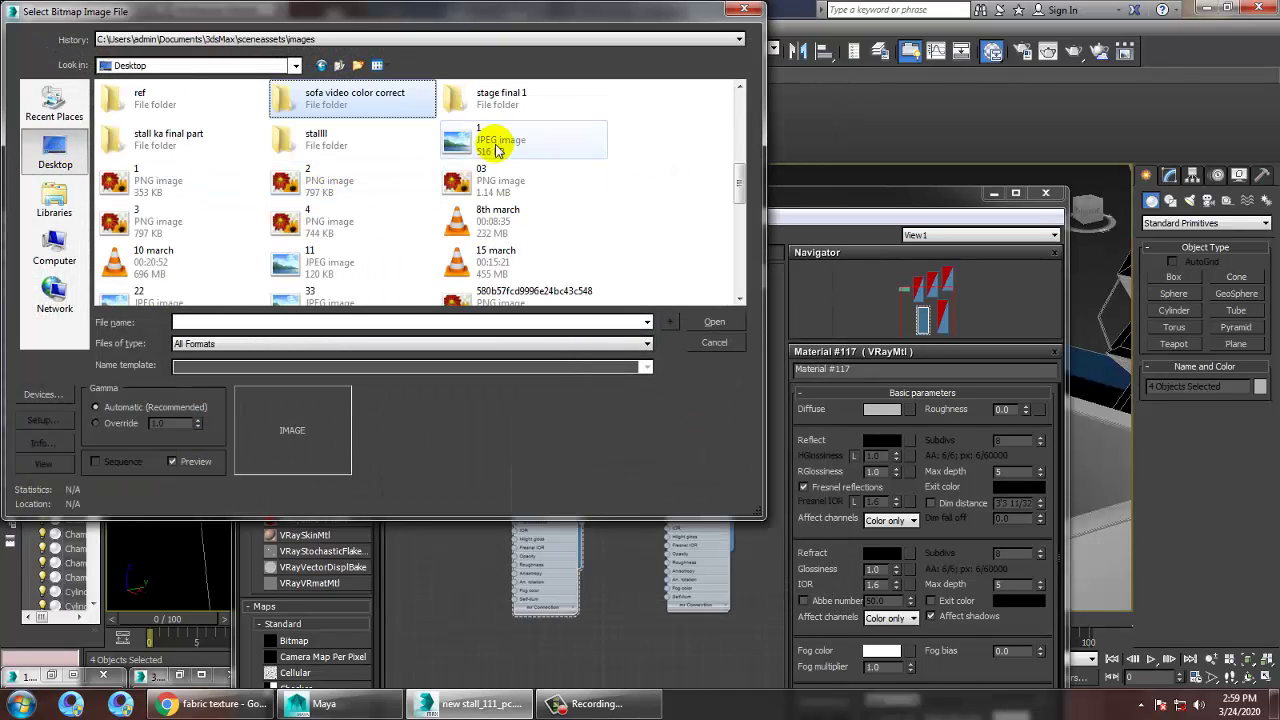
double_click(323, 140)
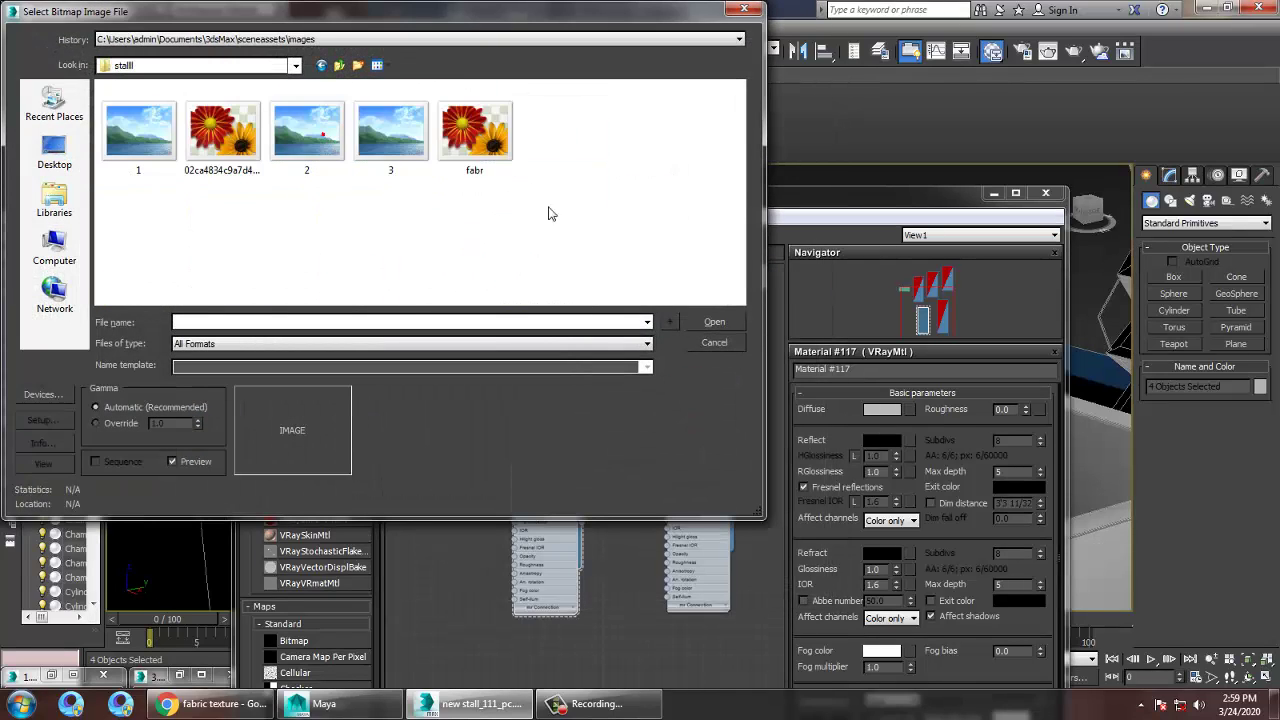
double_click(500, 145)
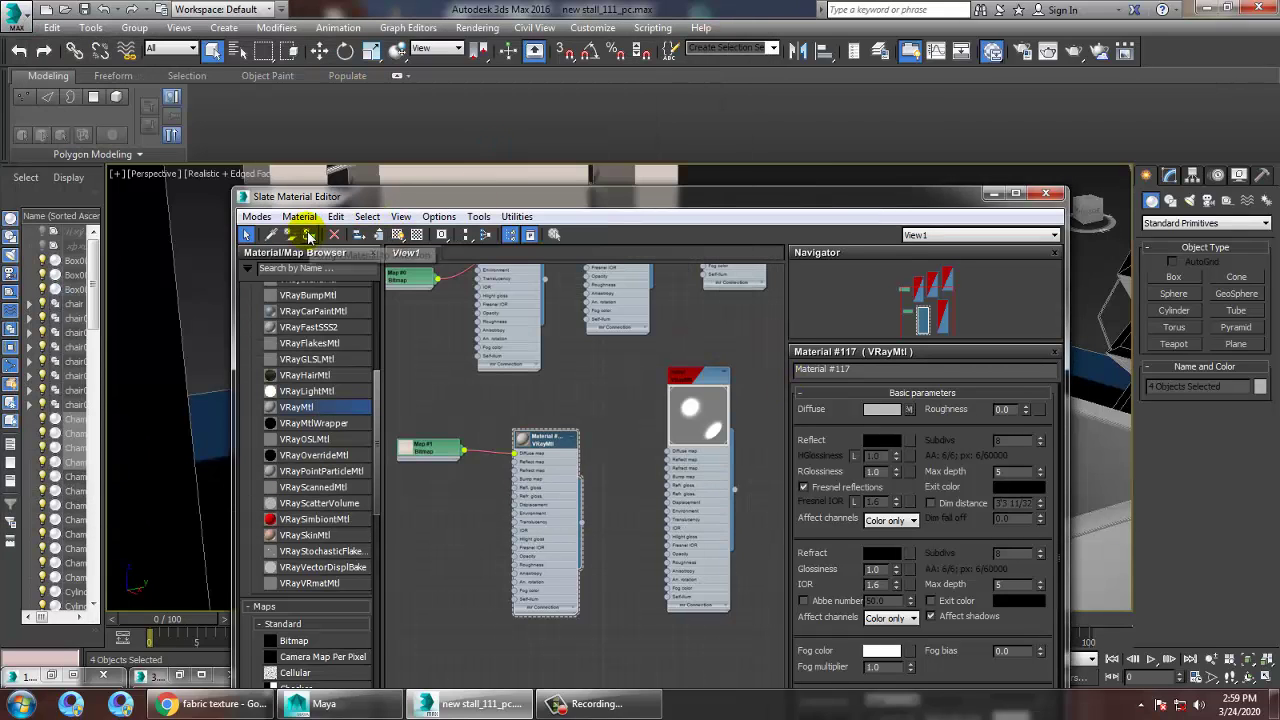
Step: Assign the fabric VRayMtl to the selected sofa pieces, show it shaded in the viewport, and move the editor aside to check the sofa
click(398, 235)
drag(453, 205, 1110, 342)
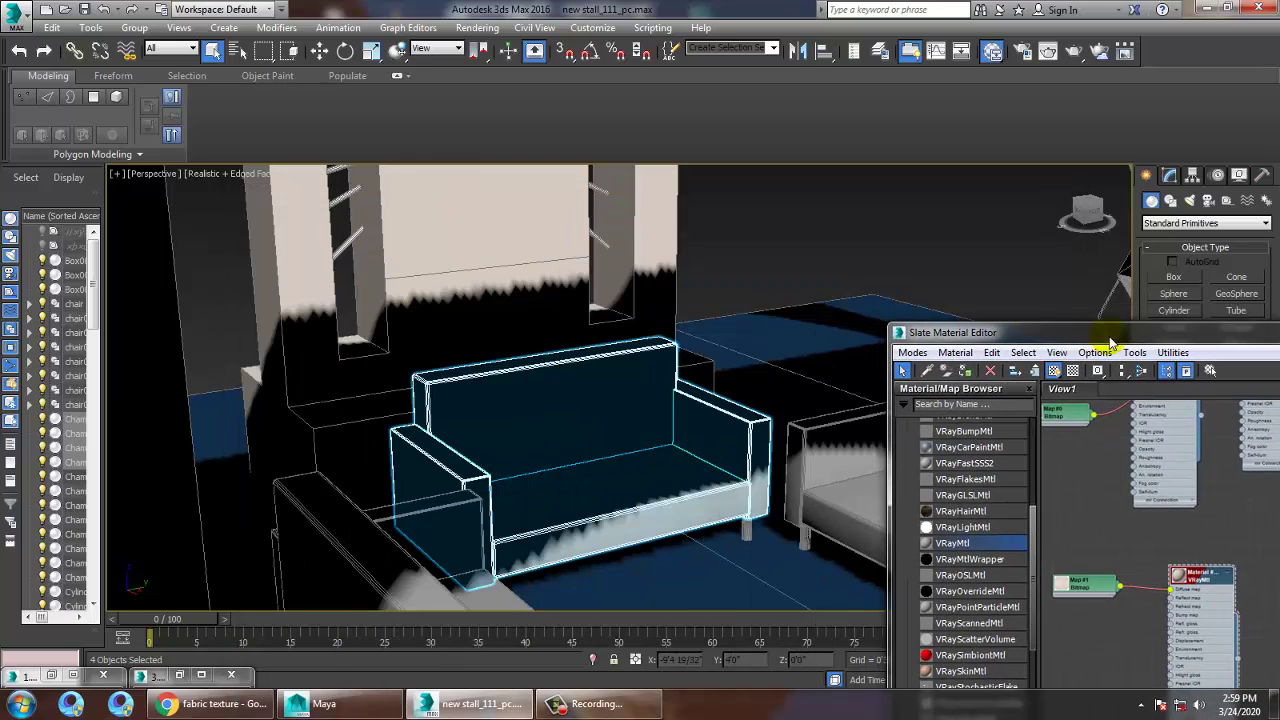
alt+middle_drag(688, 510, 612, 467)
scroll(606, 463, up, 5)
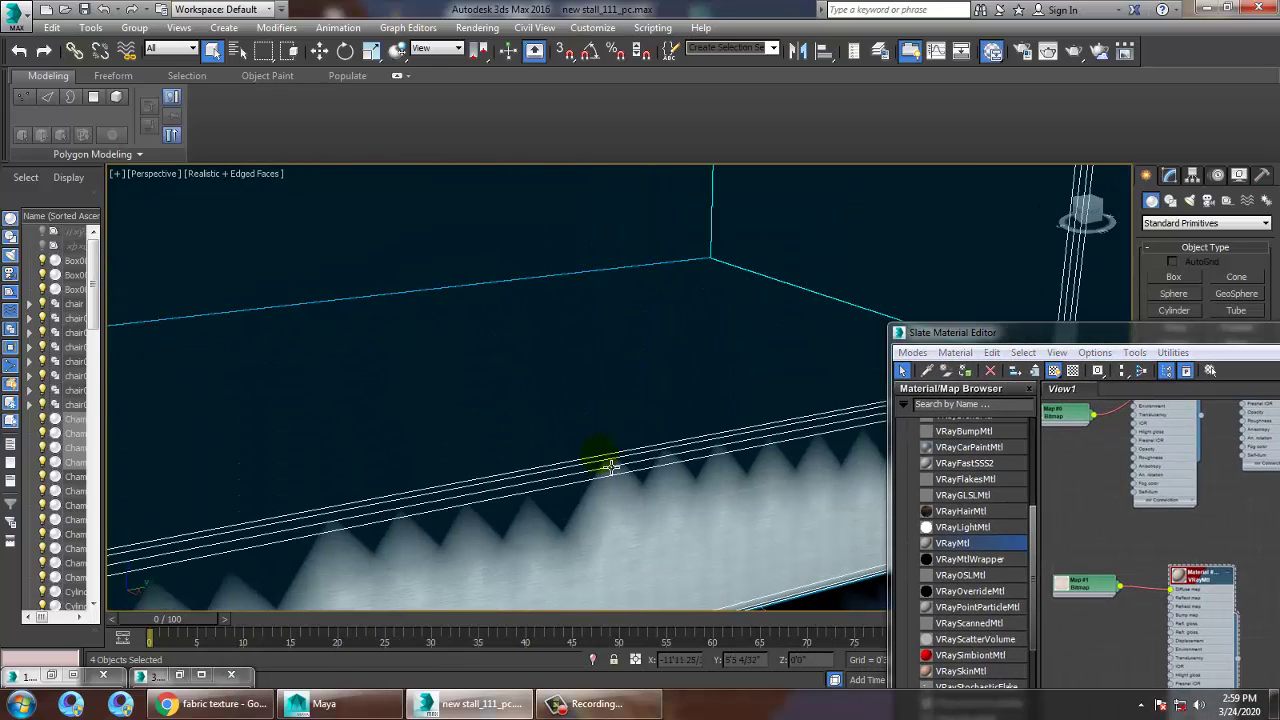
Step: Switch the Perspective viewport's display style from Realistic to Shaded and bring the front of the fabric sofa into view
click(226, 176)
click(277, 209)
scroll(628, 486, down, 5)
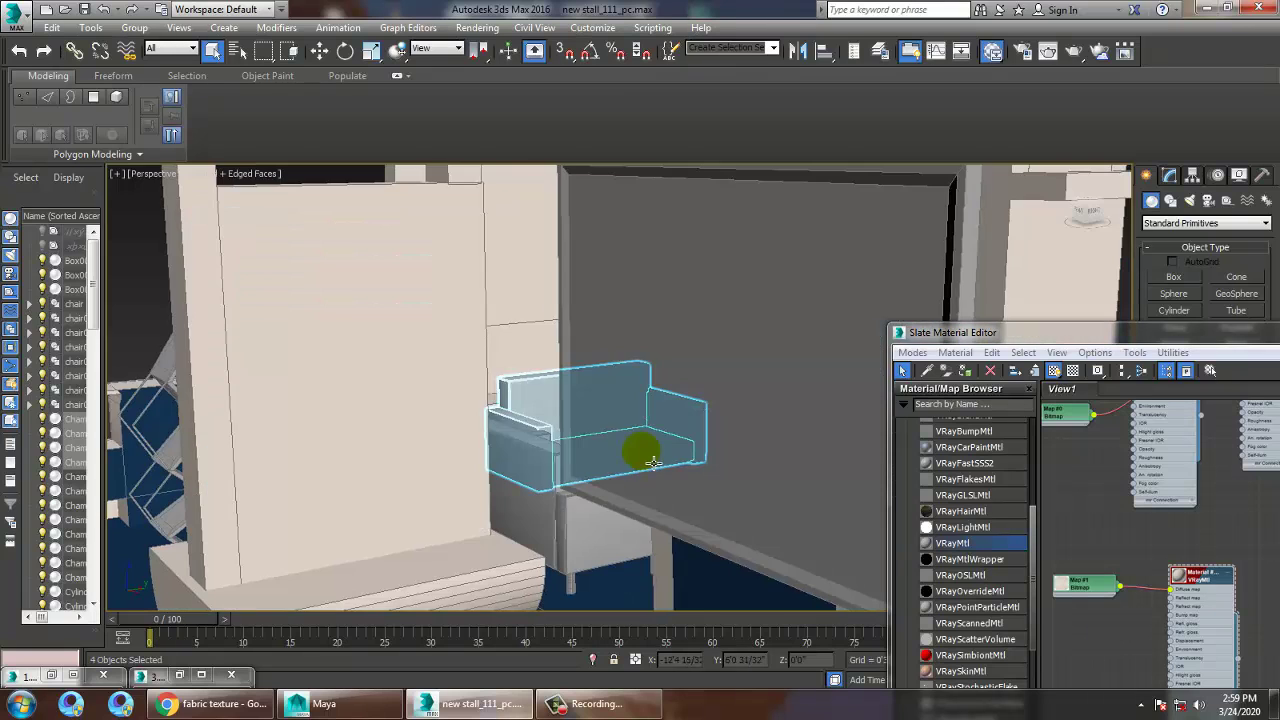
alt+middle_drag(652, 462, 563, 449)
scroll(569, 446, up, 5)
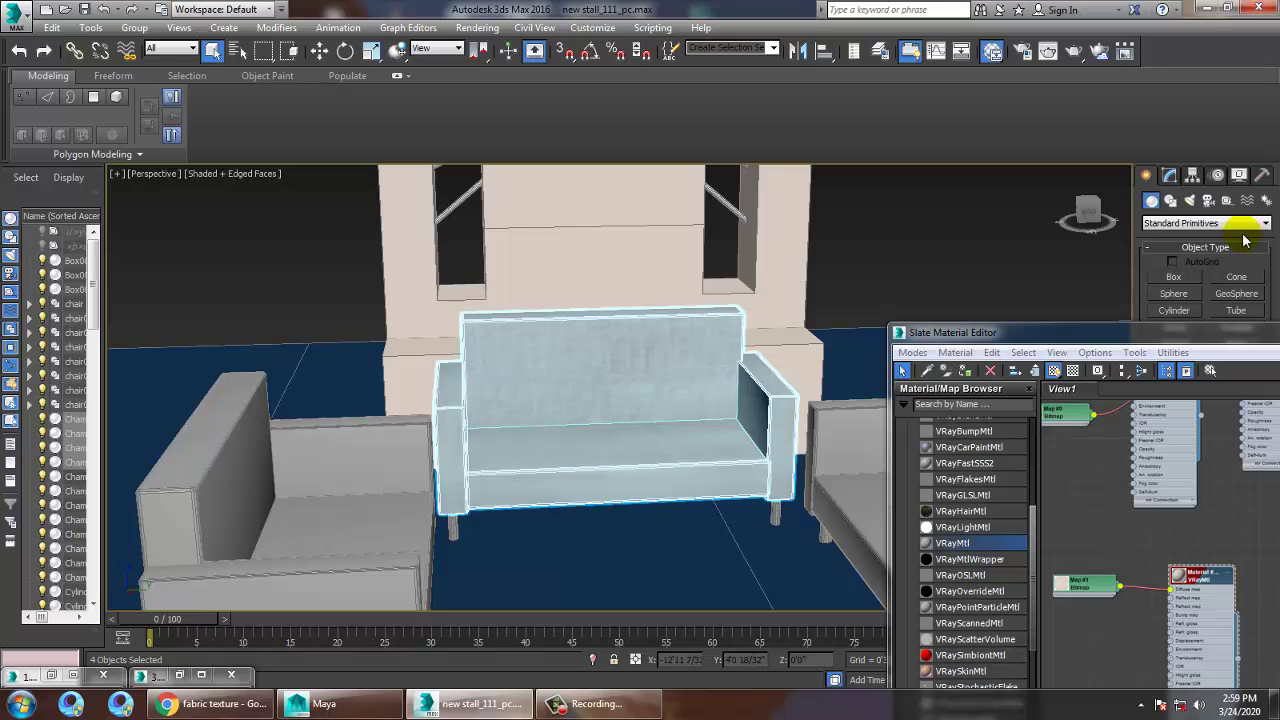
Step: Apply a UVW Map modifier with Box mapping to the selected sofa pieces and check the fabric texture on them
click(1169, 176)
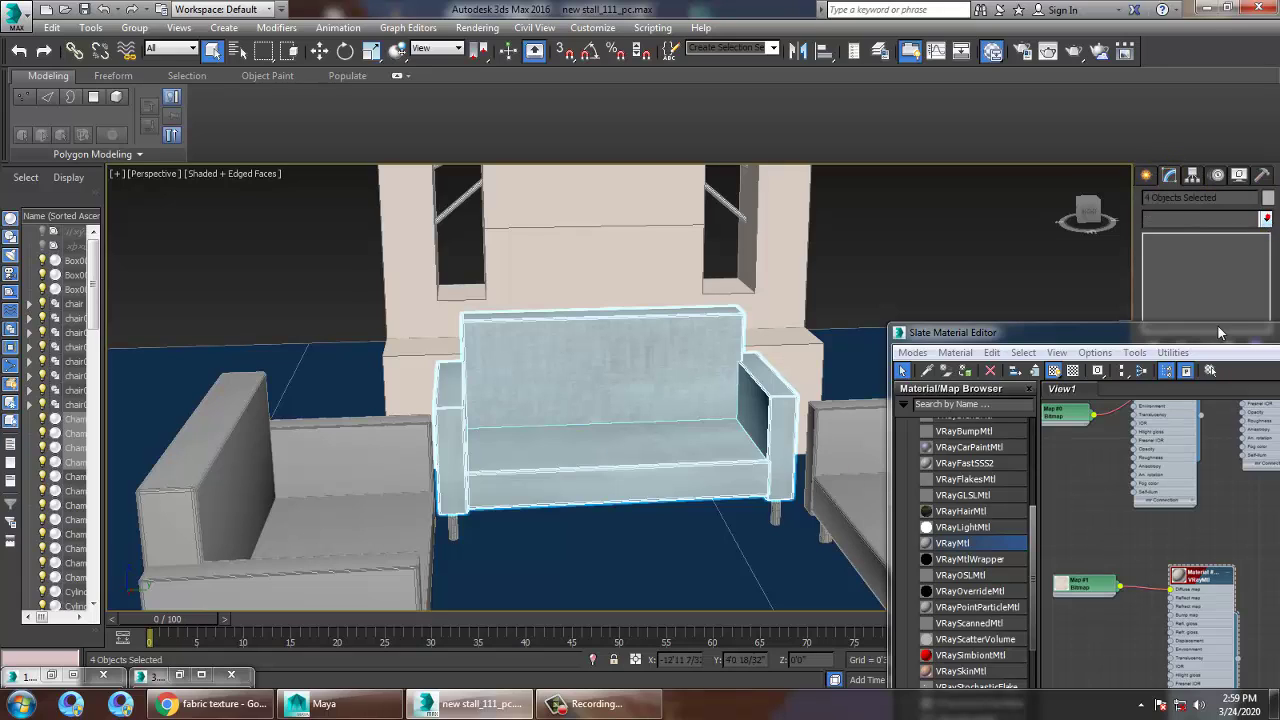
click(1205, 219)
key(u)
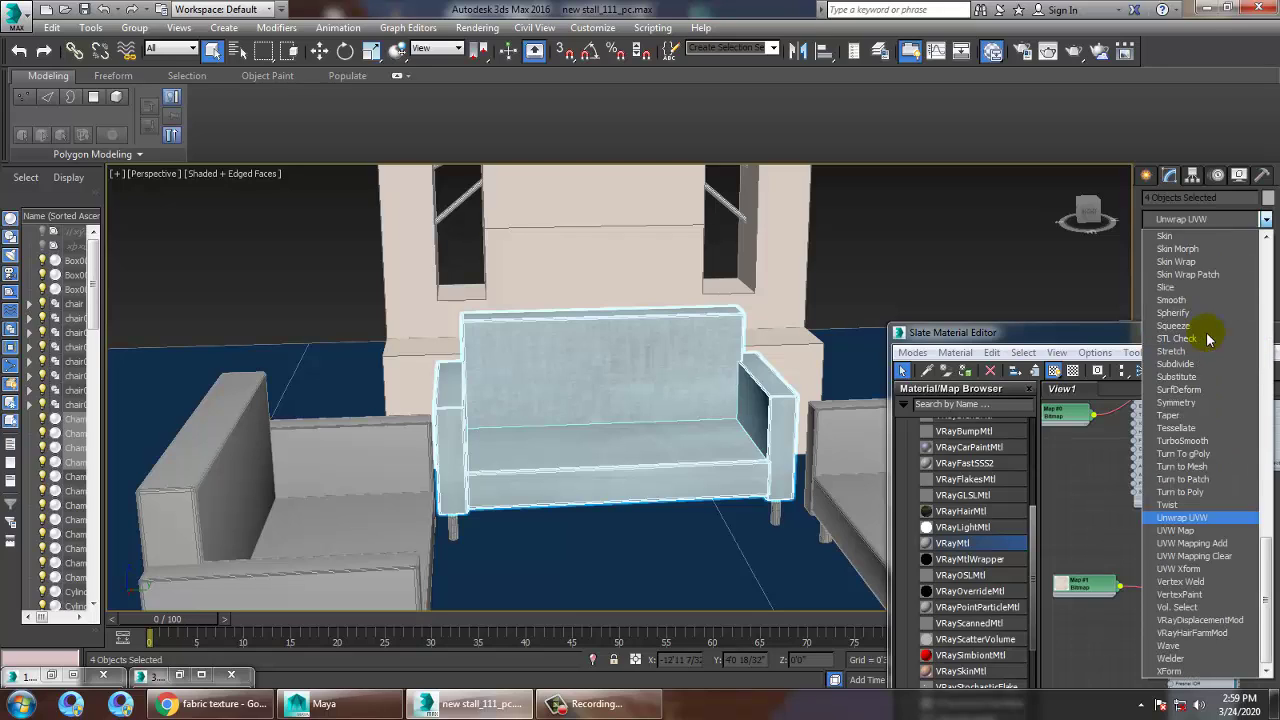
click(1192, 531)
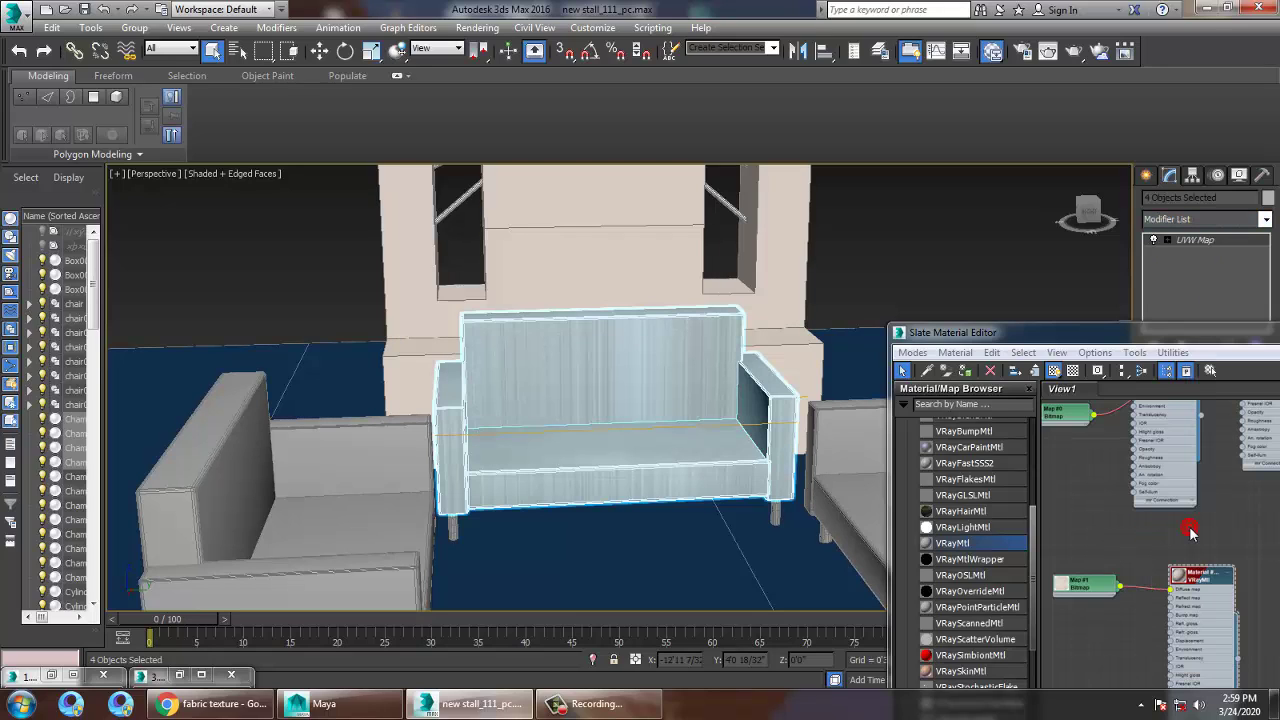
drag(1143, 316, 1068, 580)
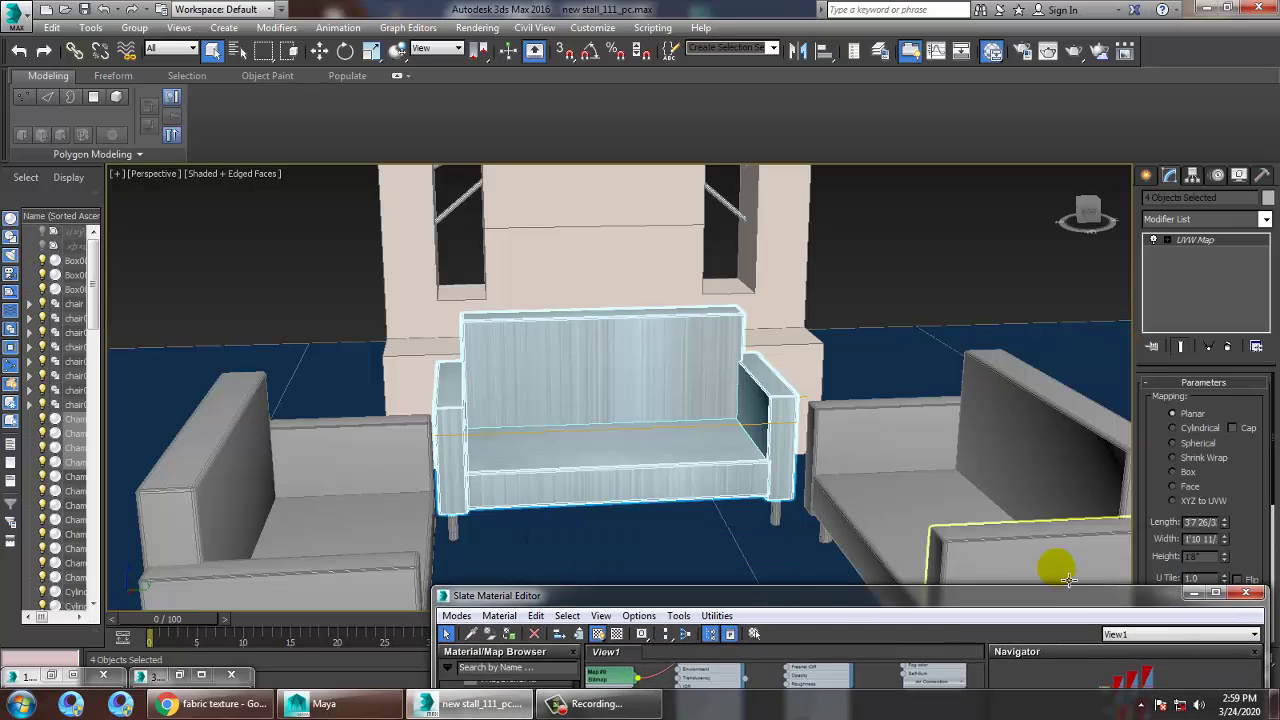
click(1172, 472)
alt+middle_drag(700, 429, 748, 391)
scroll(600, 435, up, 6)
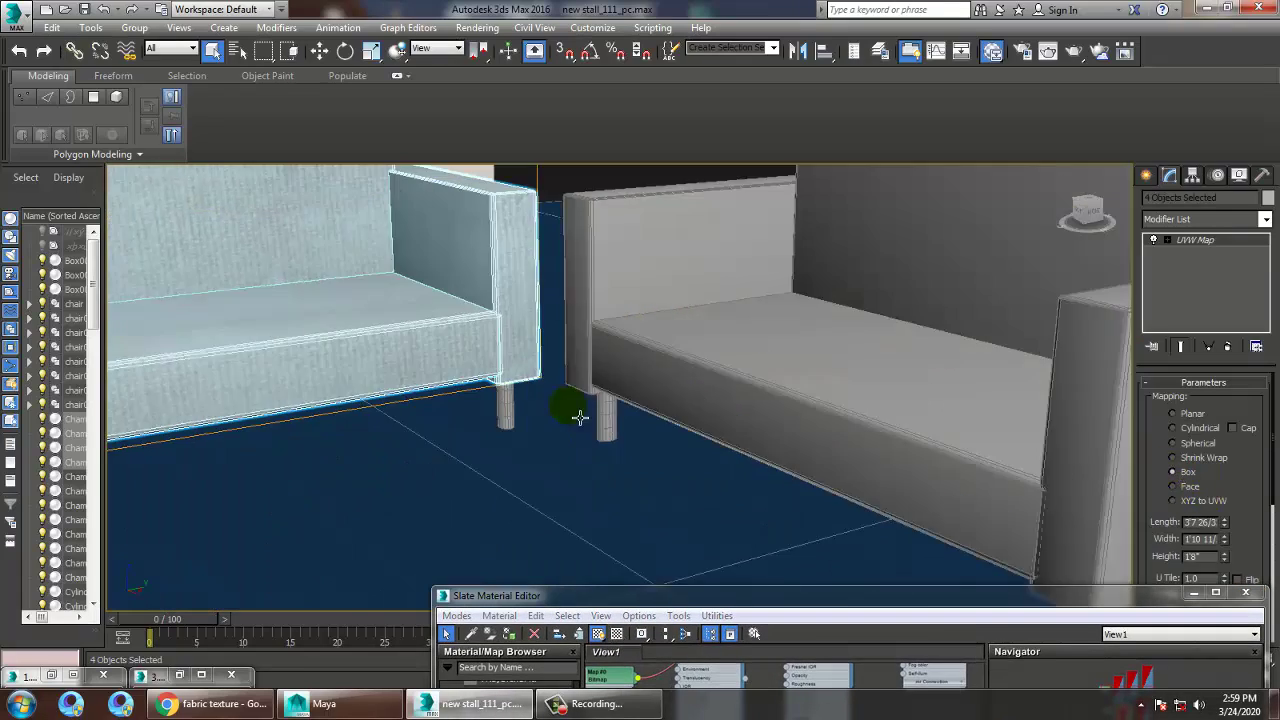
Step: Select the four cylinder legs of the fabric sofa and assign them the metal VRayMtl
click(798, 430)
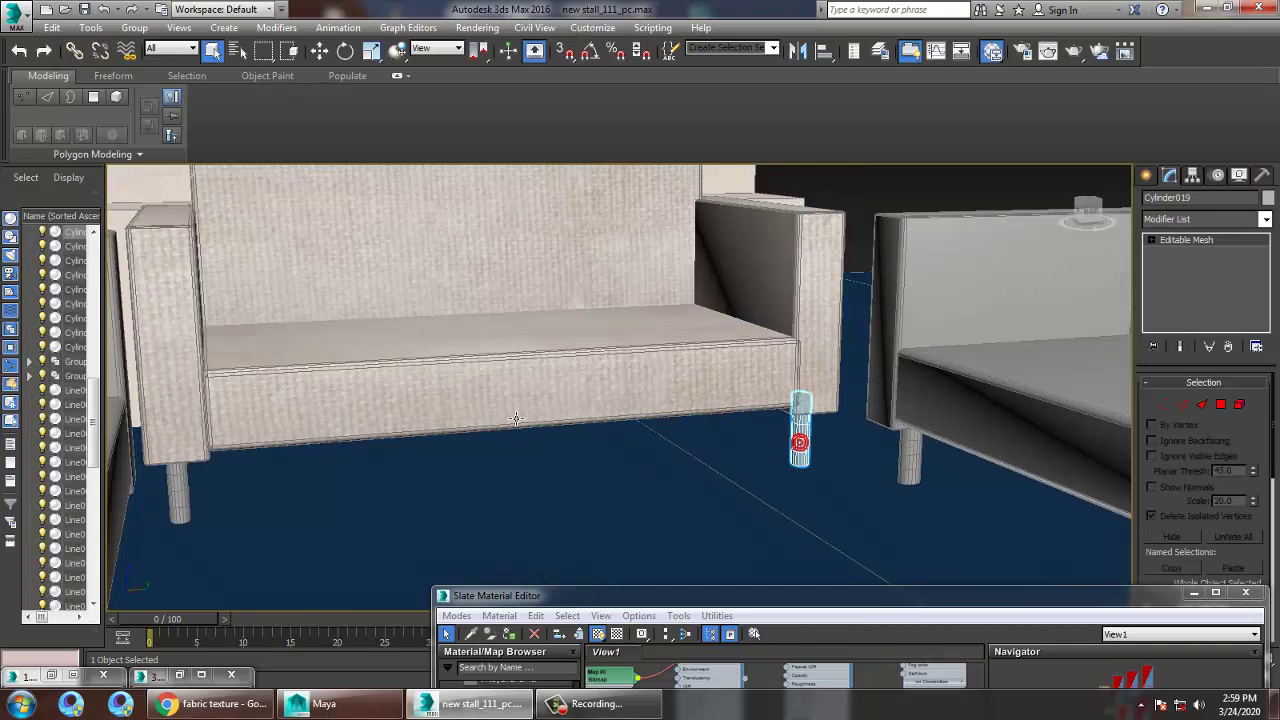
ctrl+click(182, 463)
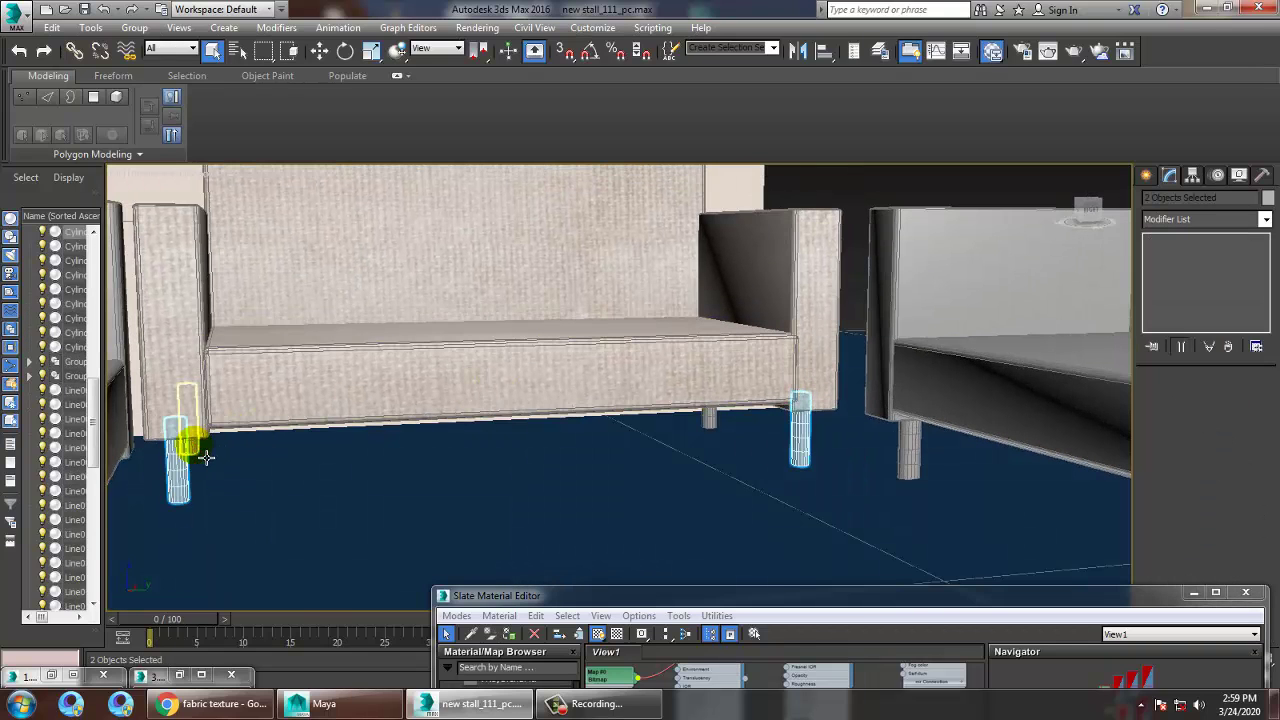
ctrl+click(193, 445)
alt+middle_drag(676, 446, 700, 415)
ctrl+click(703, 427)
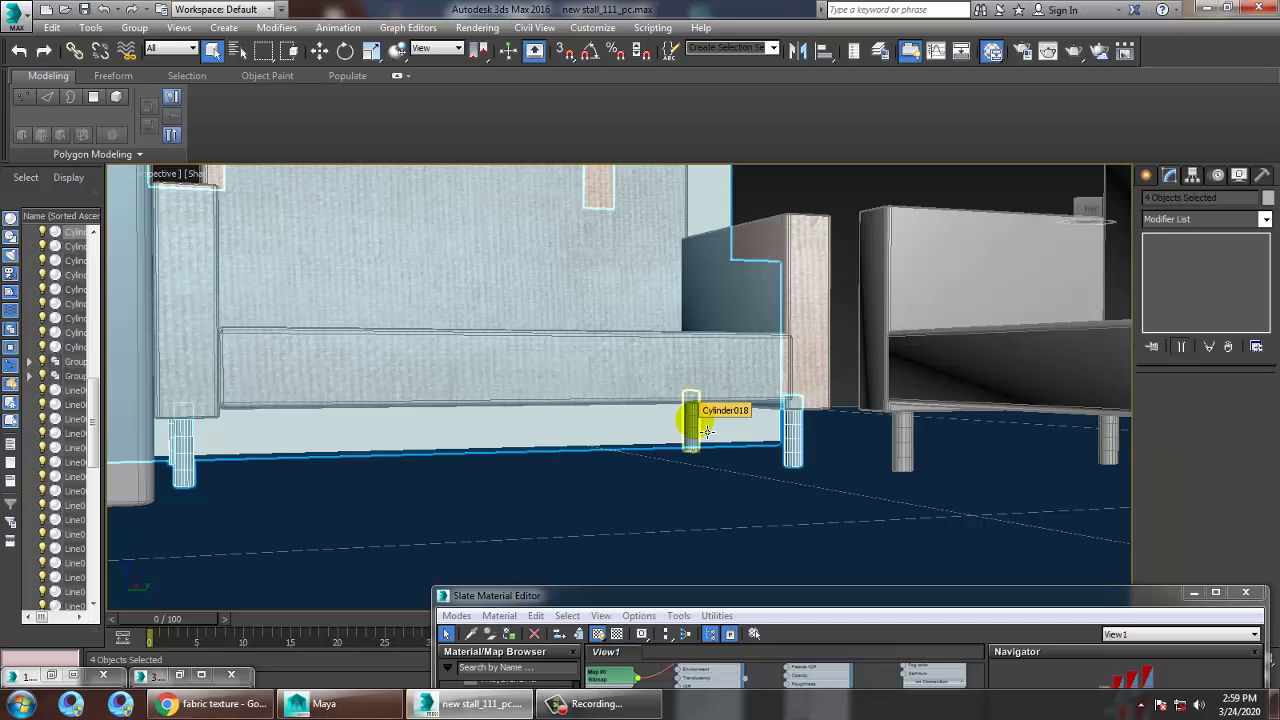
alt+click(586, 420)
alt+middle_drag(586, 420, 665, 430)
key(m)
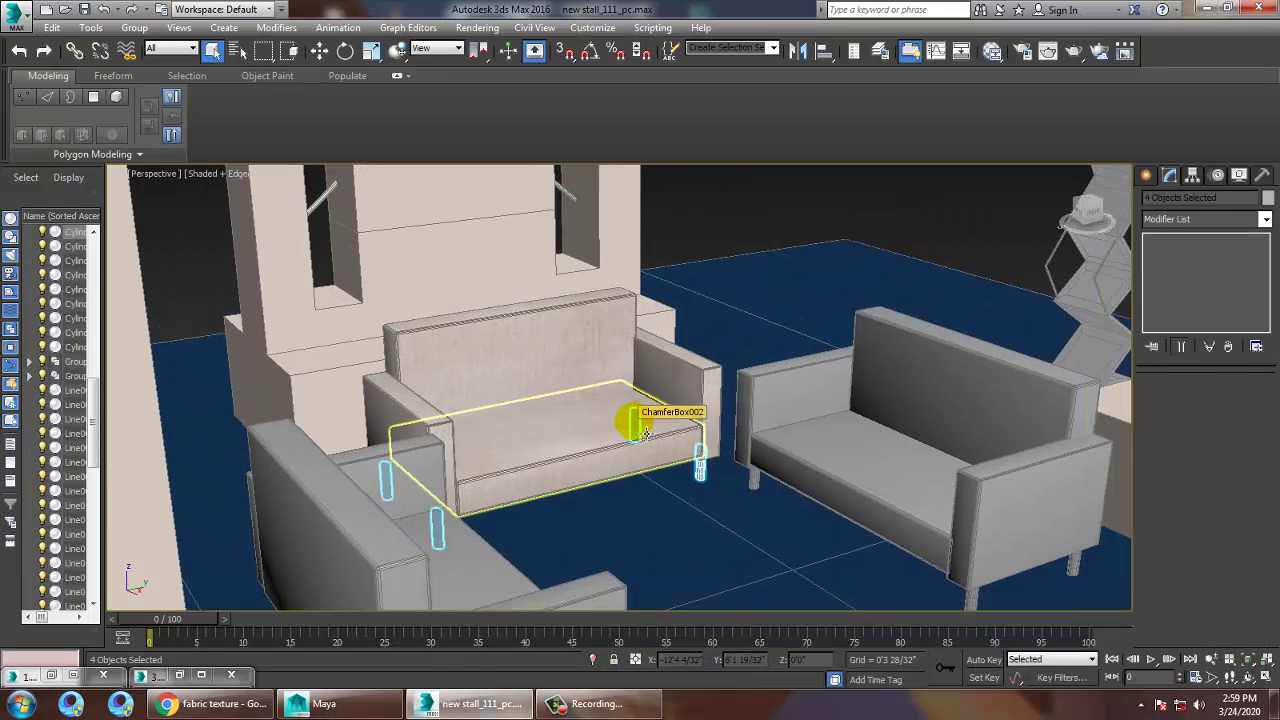
key(m)
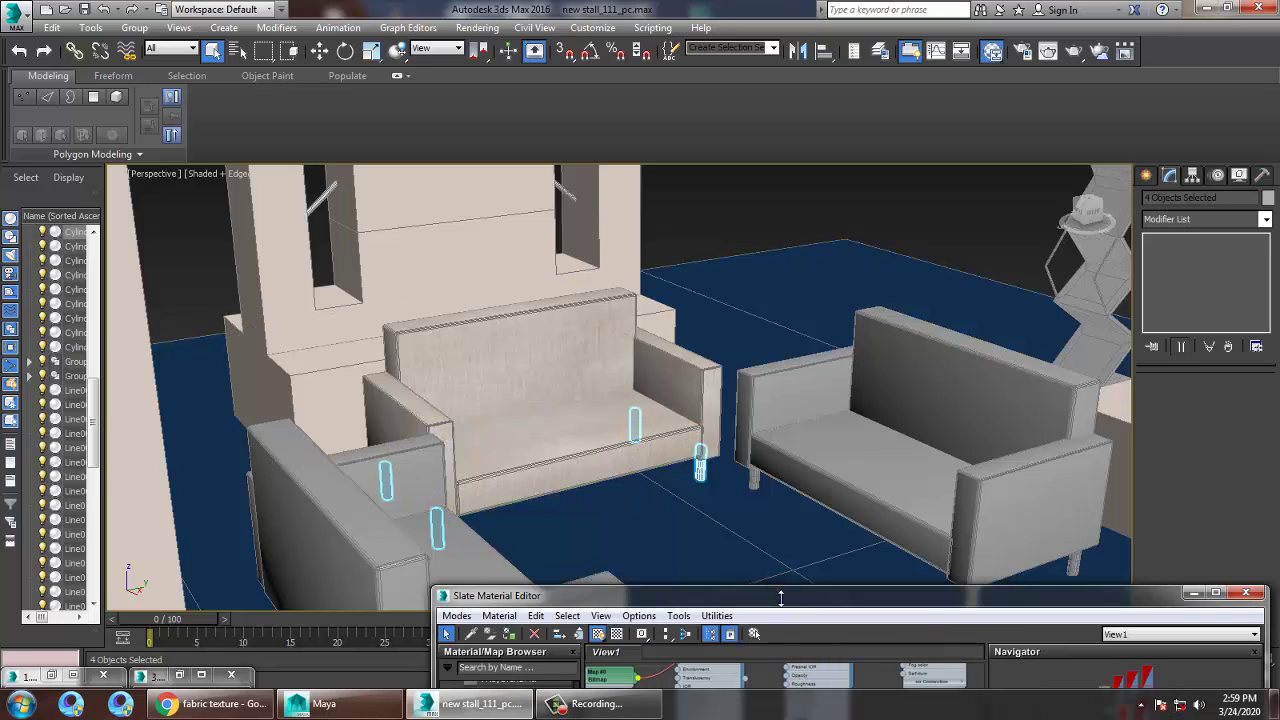
drag(781, 598, 671, 165)
middle_drag(787, 367, 767, 404)
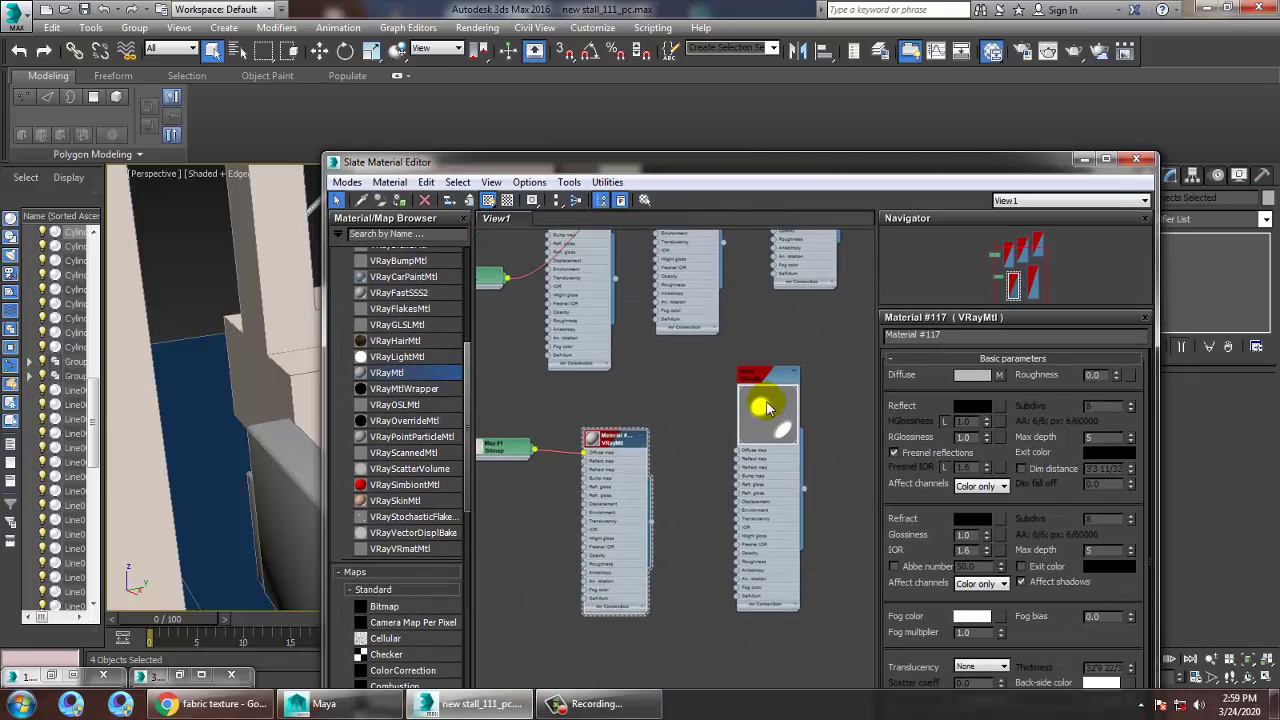
scroll(766, 406, up, 3)
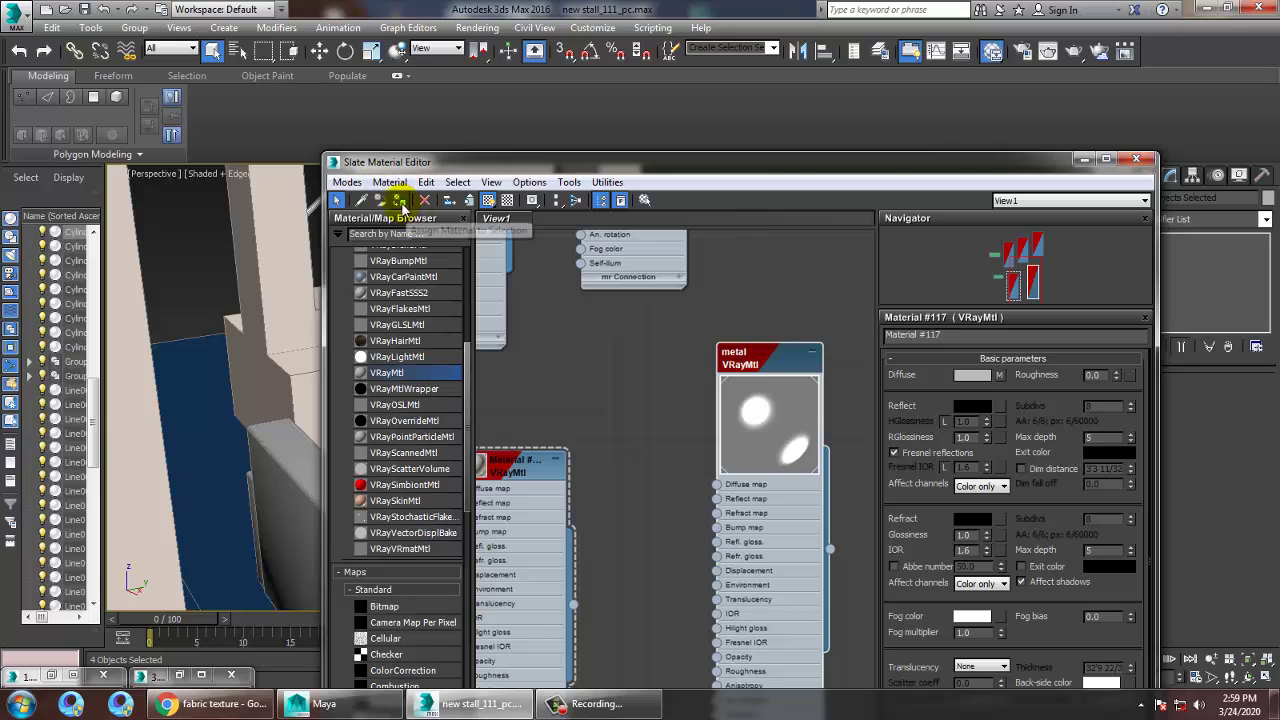
drag(697, 163, 914, 556)
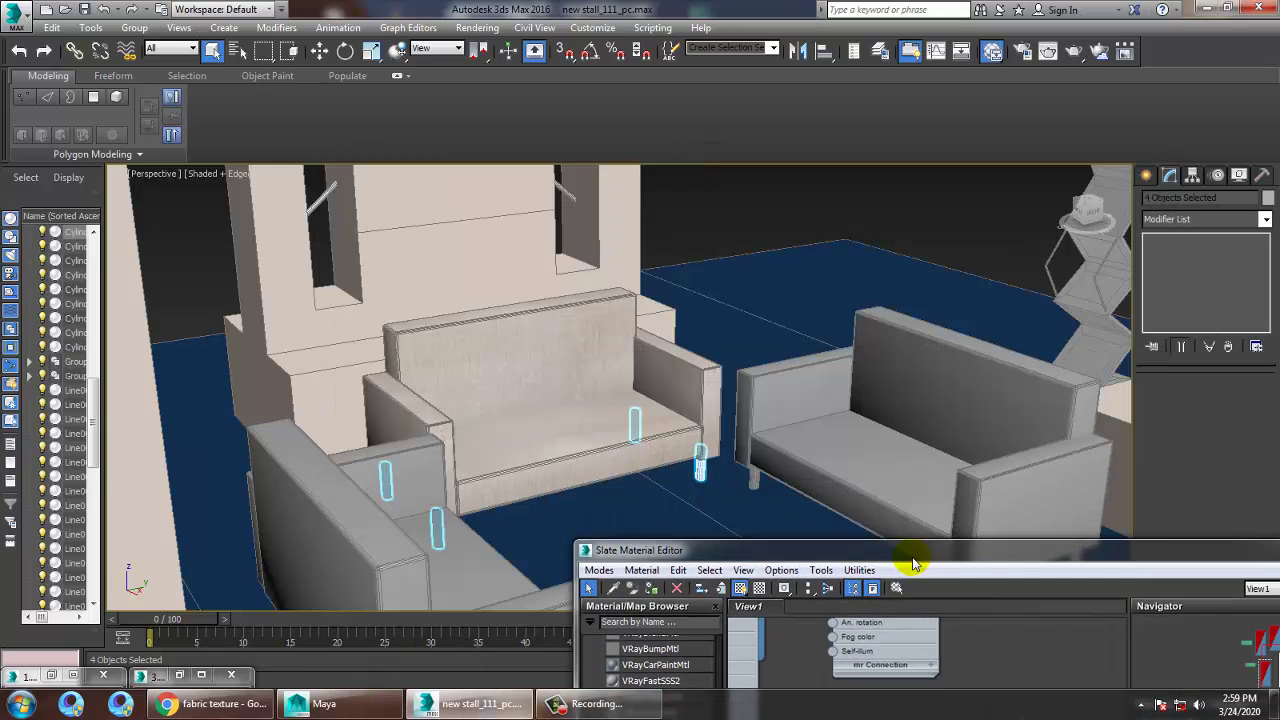
Step: Add the backrest, both armrests and the seat to the selected legs and group the whole fabric sofa under the suggested name
scroll(674, 300, up, 5)
middle_drag(623, 338, 690, 348)
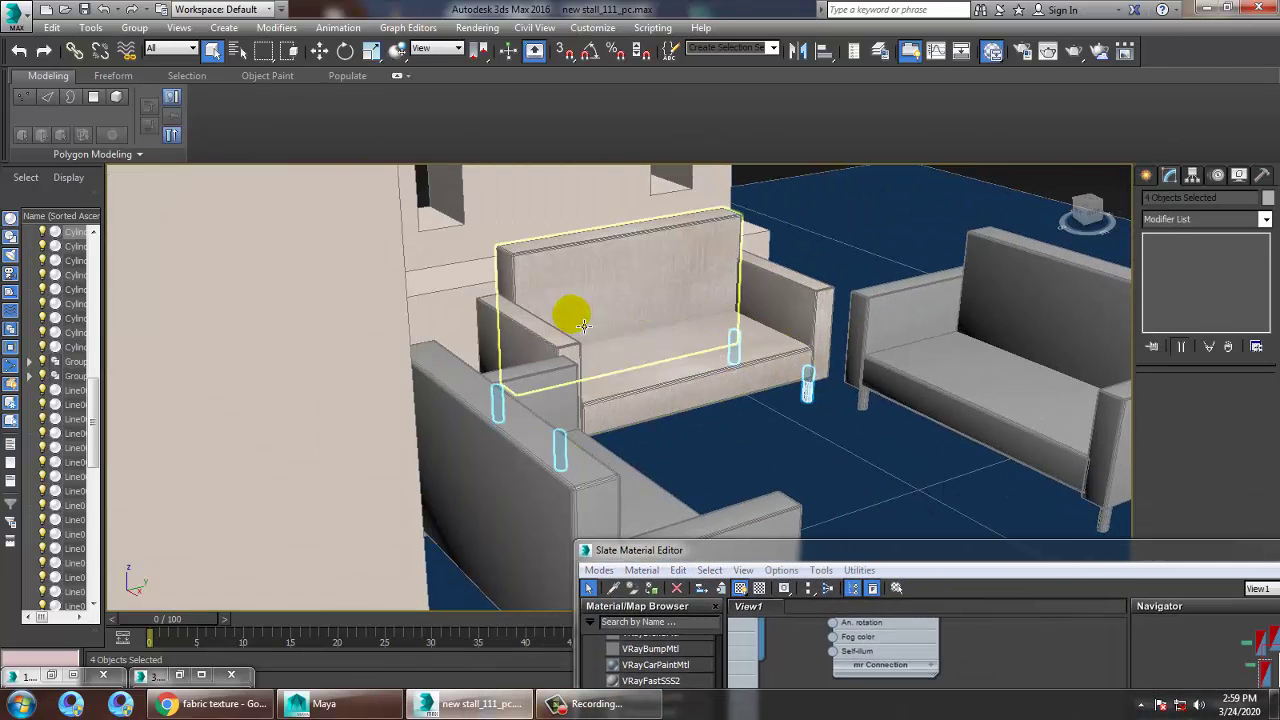
ctrl+click(560, 289)
ctrl+click(540, 338)
ctrl+click(789, 318)
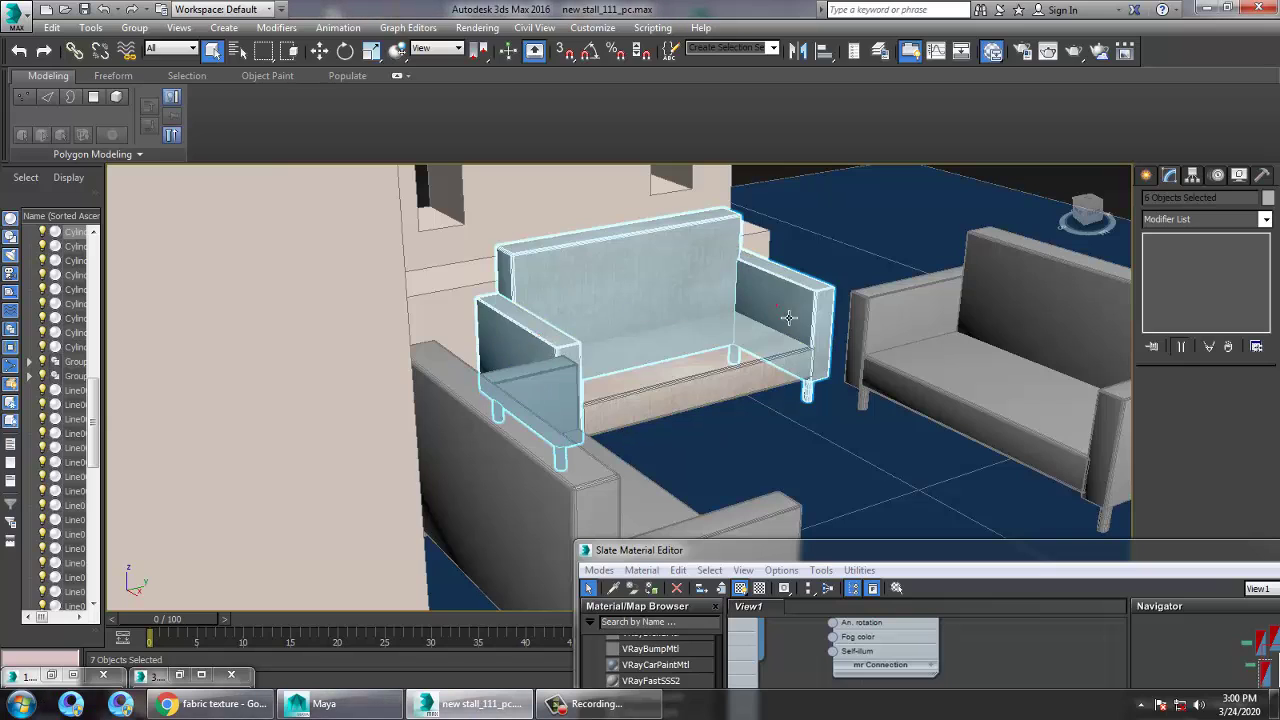
ctrl+click(728, 362)
click(135, 27)
click(143, 46)
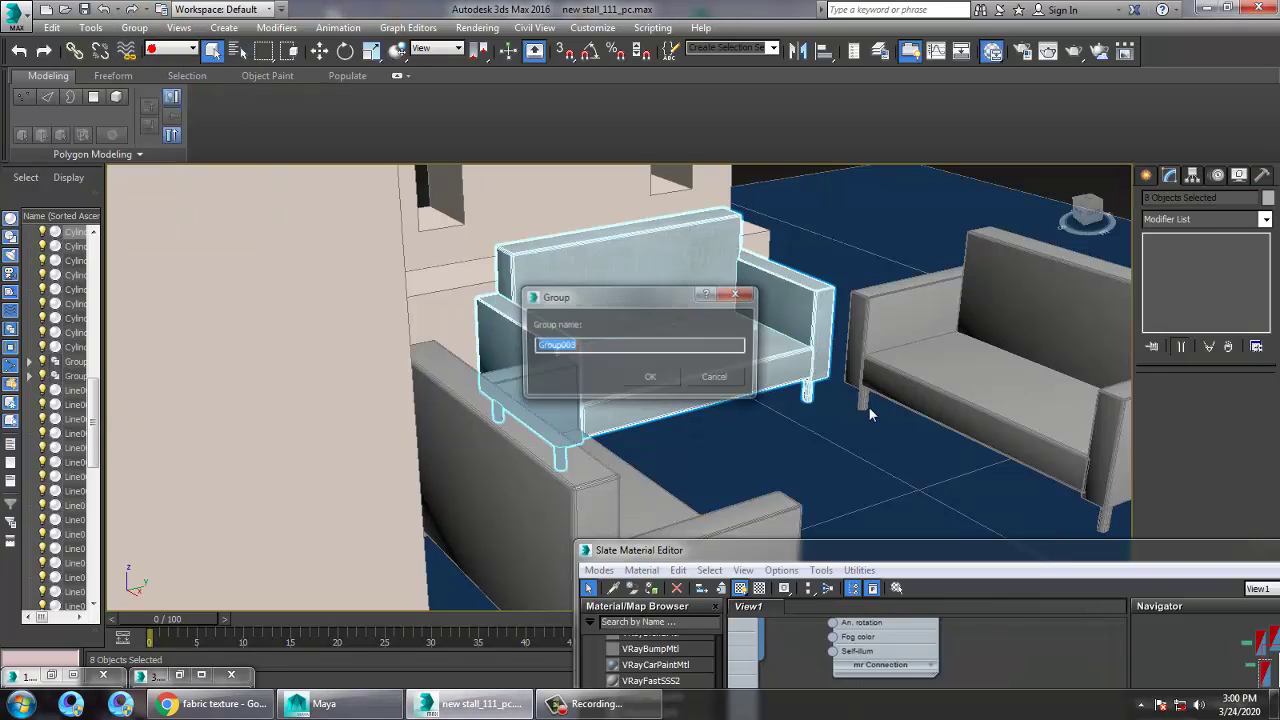
click(662, 373)
Step: Delete the seat, backrest, armrests and all four legs of the untextured grey sofa on the counter side of the fabric sofa
click(1016, 396)
middle_drag(1014, 394, 828, 406)
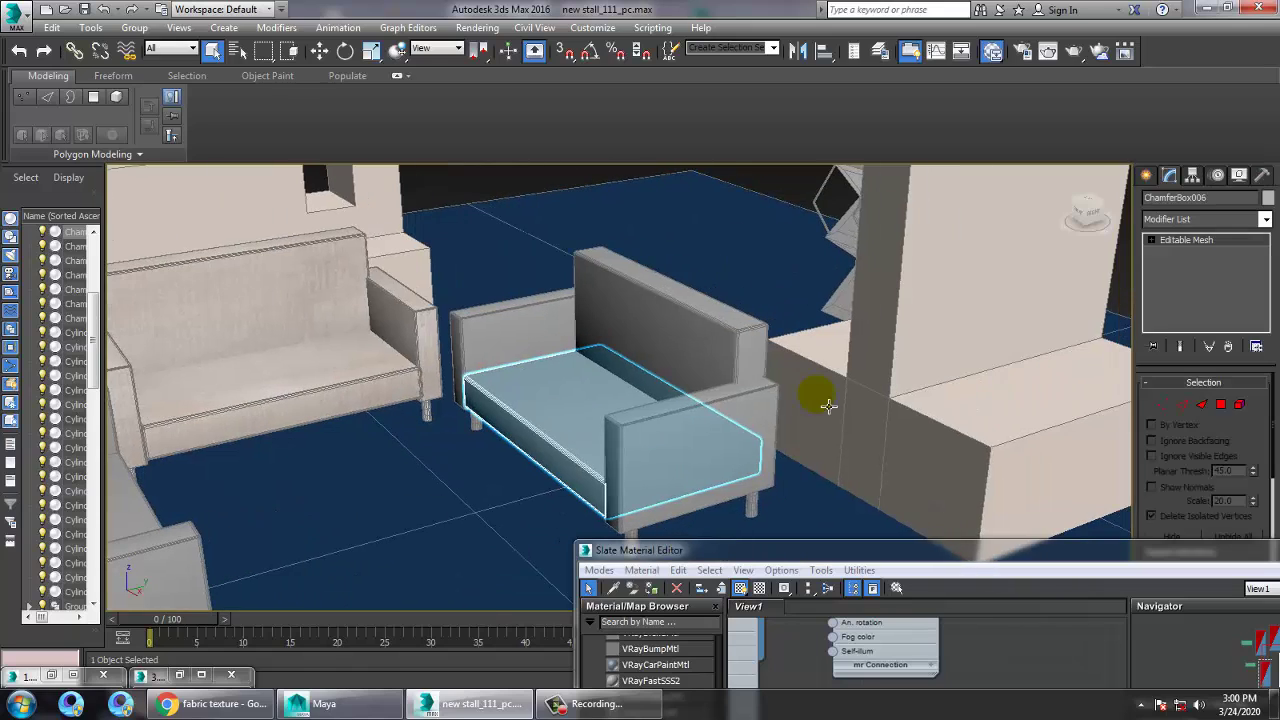
key(Delete)
click(716, 350)
key(Delete)
click(586, 363)
key(Delete)
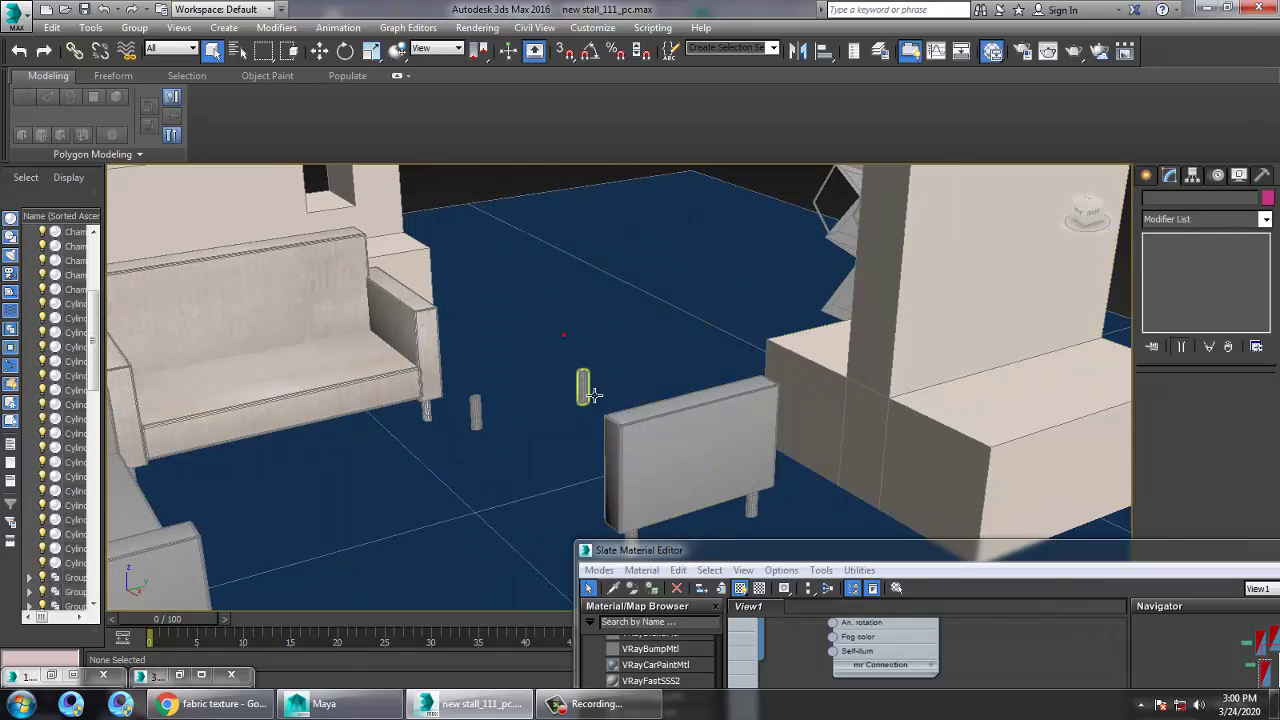
click(476, 413)
key(Delete)
click(690, 450)
key(Delete)
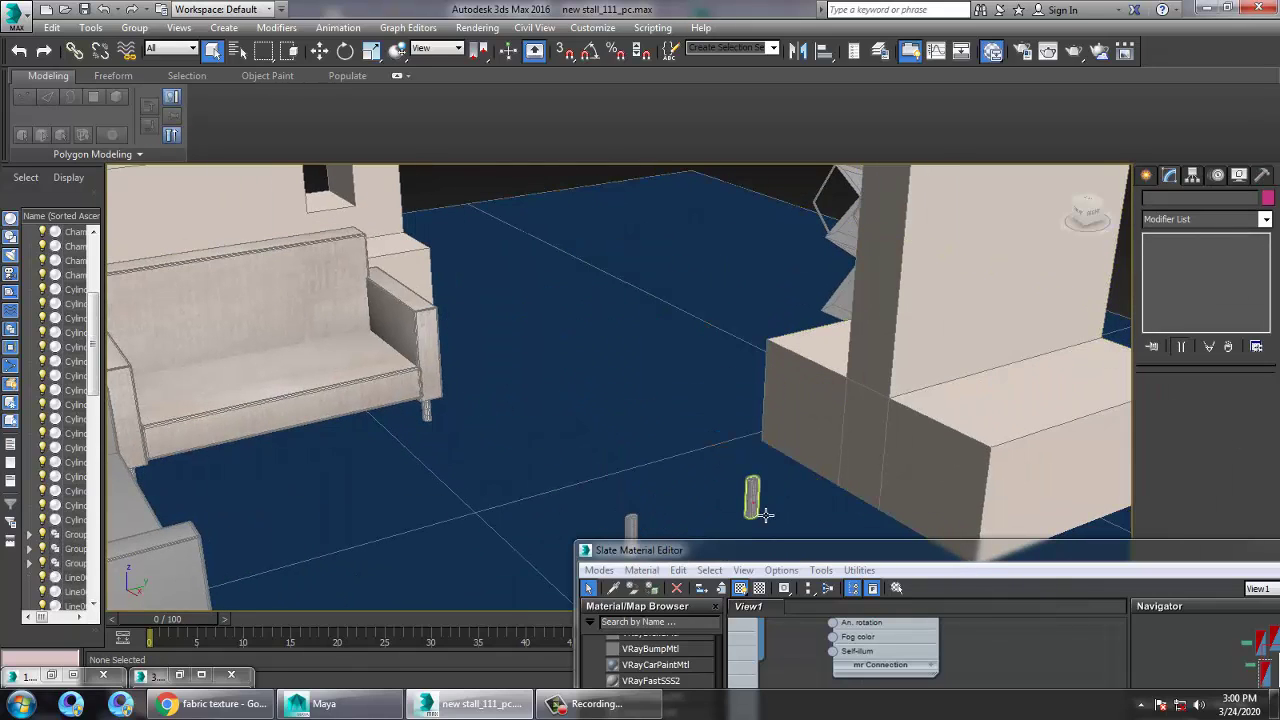
click(749, 500)
key(Delete)
click(630, 521)
key(Delete)
Step: Delete the remaining untextured grey sofa on the other side of the fabric sofa, including its loose legs
alt+middle_drag(509, 418, 534, 478)
scroll(517, 433, up, 3)
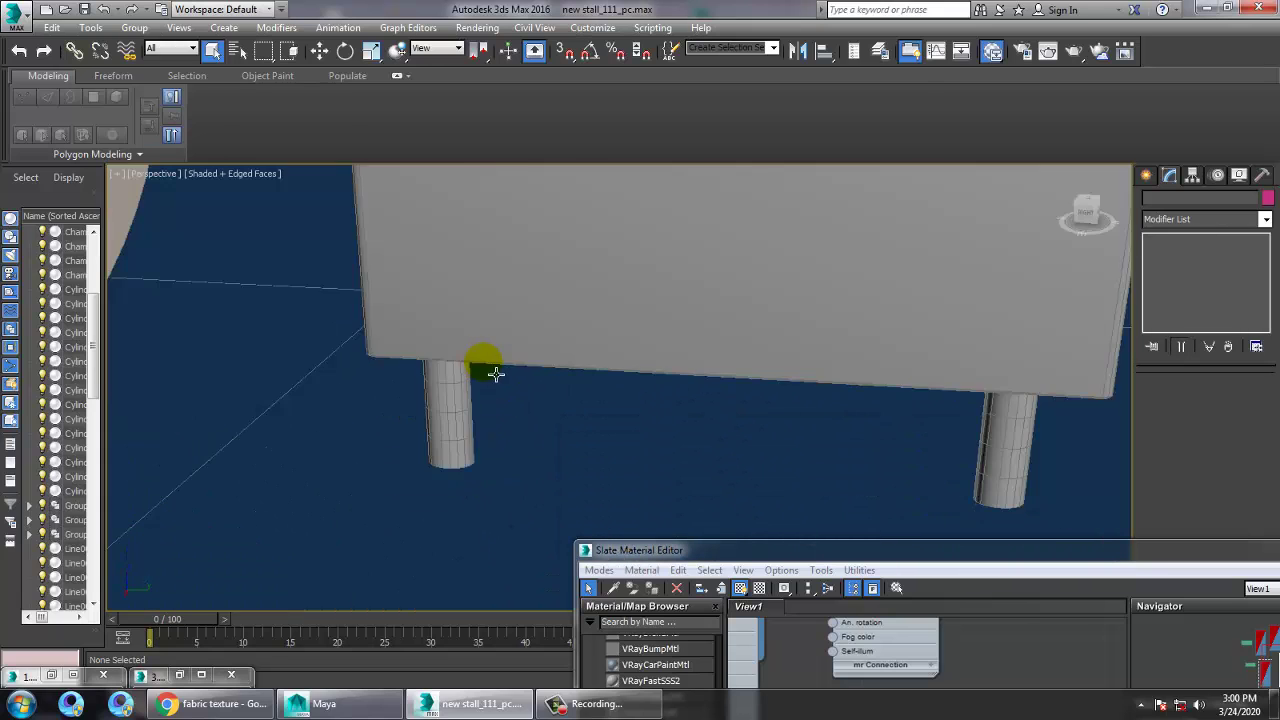
scroll(497, 375, down, 3)
click(604, 333)
ctrl+click(525, 230)
ctrl+click(623, 251)
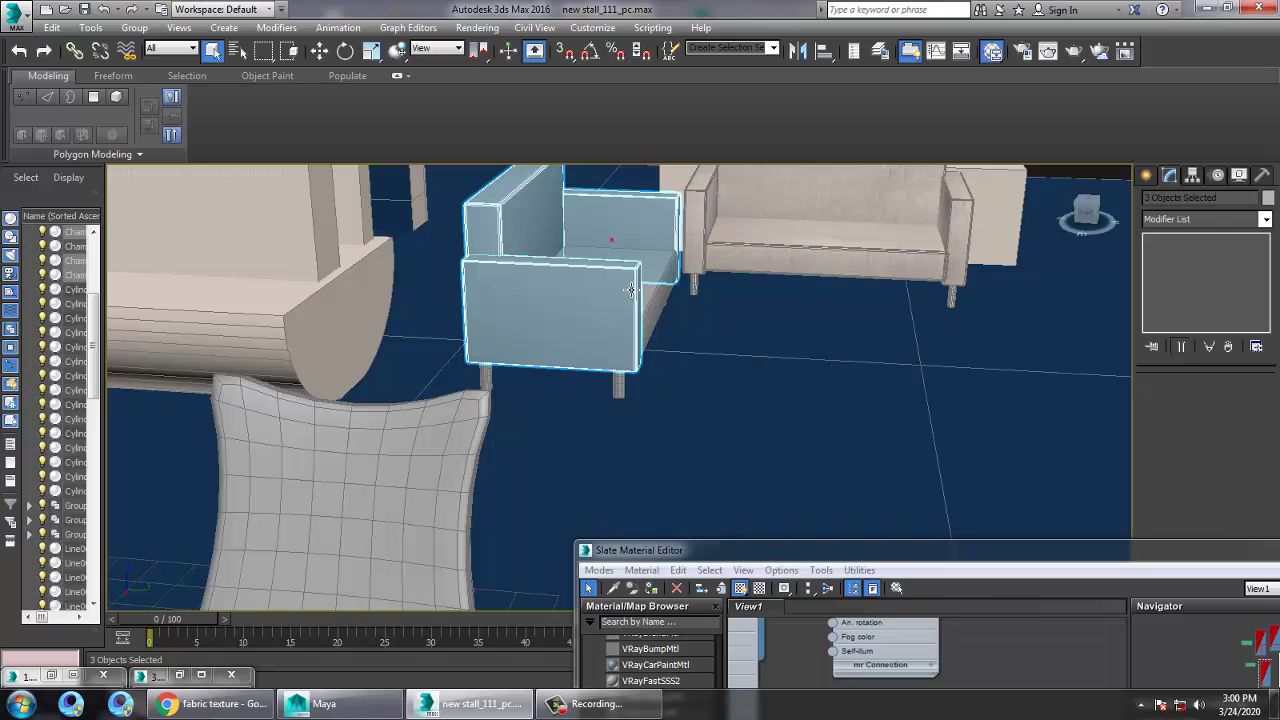
key(Delete)
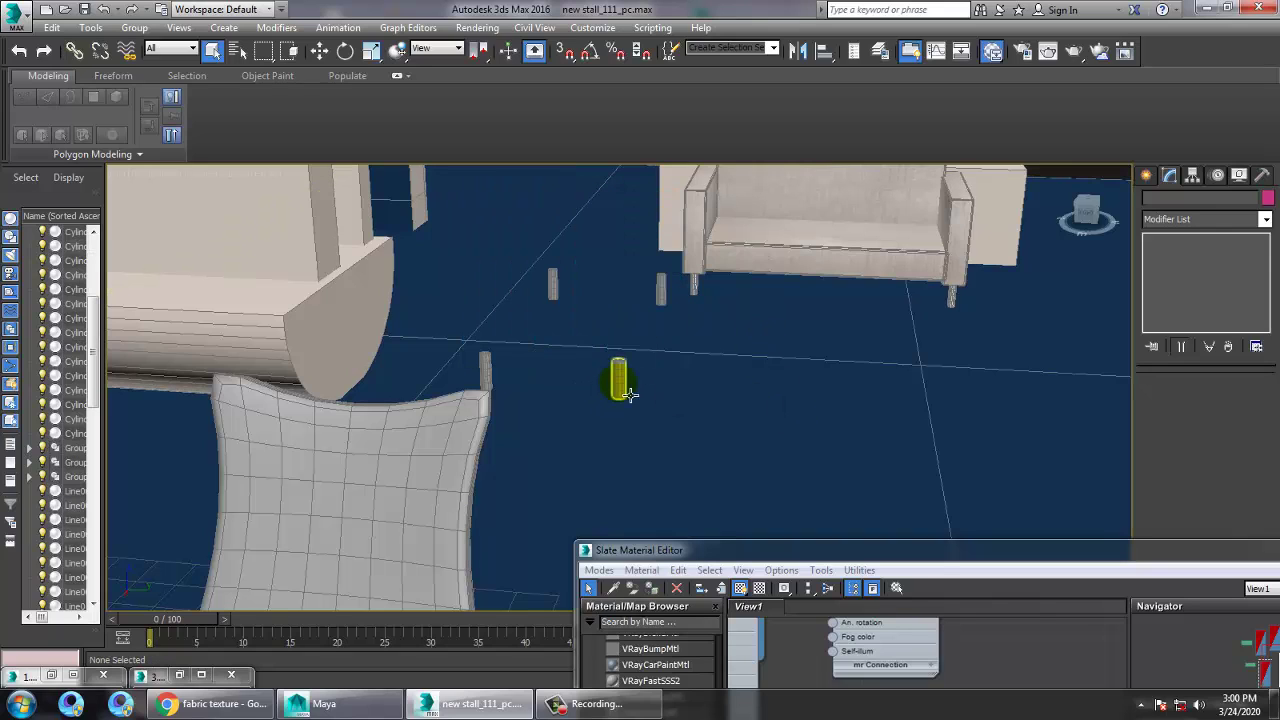
click(660, 289)
key(Delete)
click(552, 285)
key(Delete)
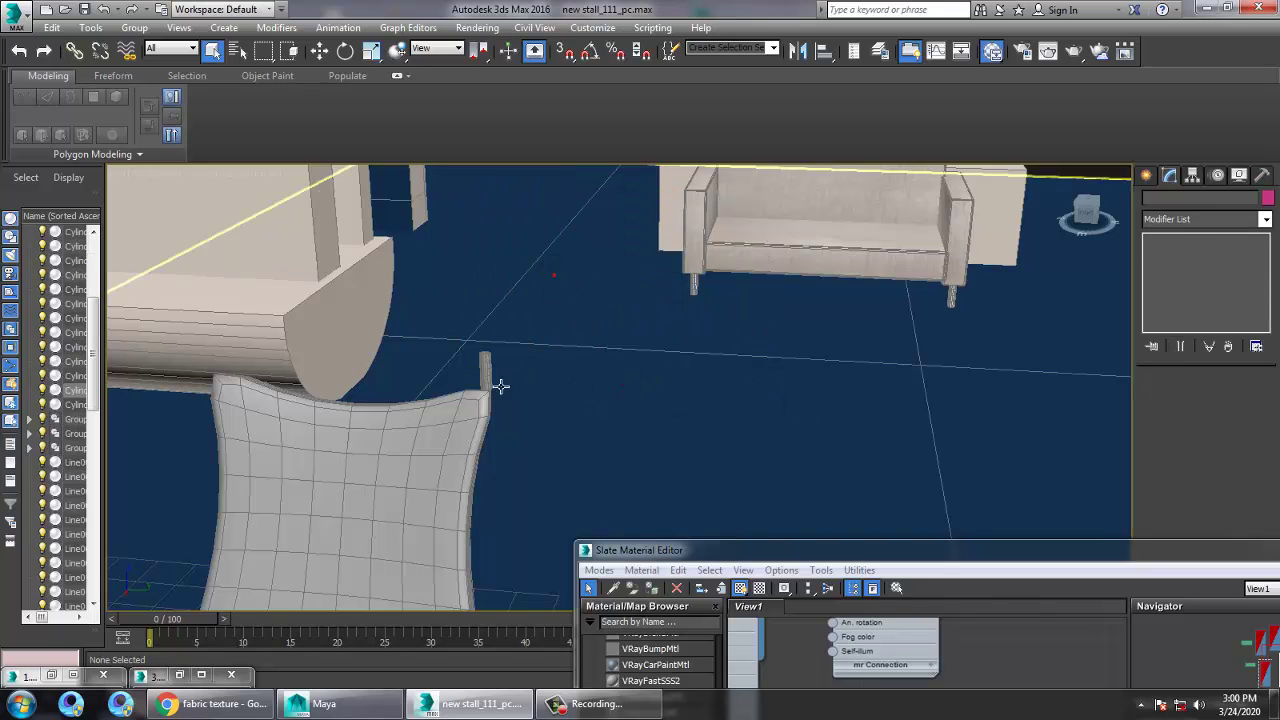
click(485, 372)
key(Delete)
Step: Mirror the fabric sofa group across the X axis as a copy and move the copy along X clear of the original
click(849, 239)
alt+middle_drag(817, 311, 784, 422)
scroll(727, 457, down, 5)
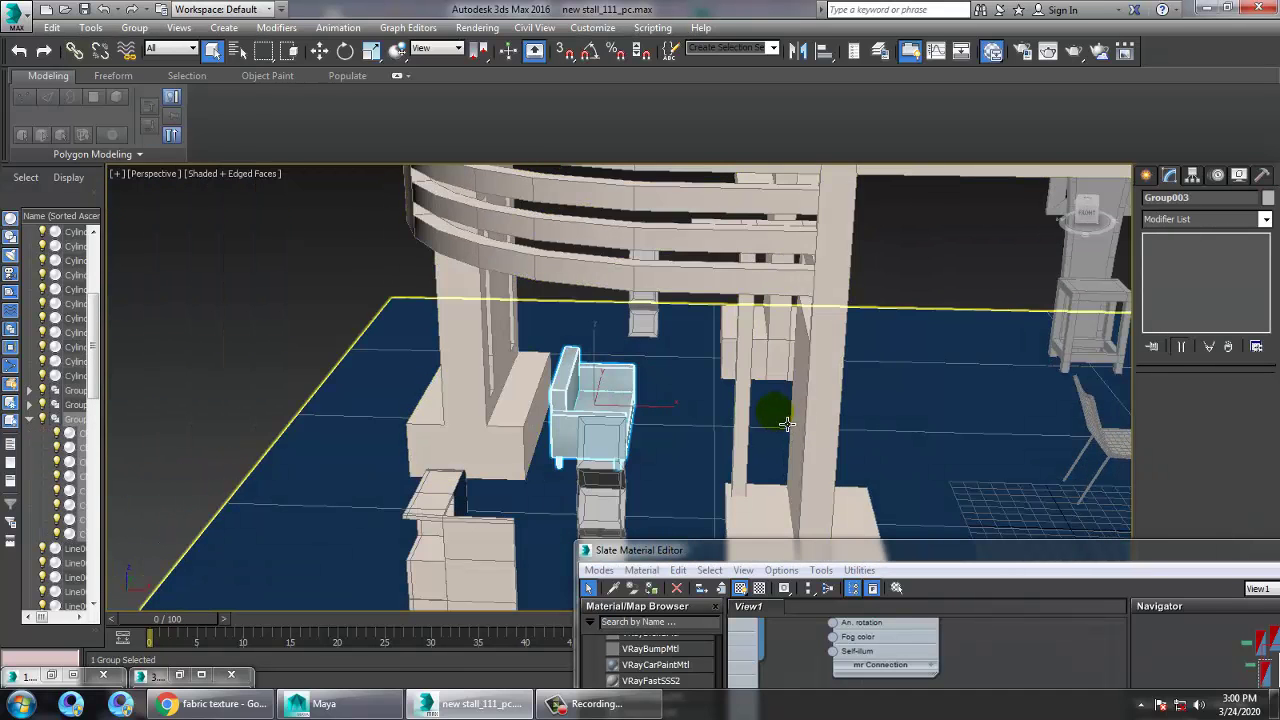
key(w)
click(797, 50)
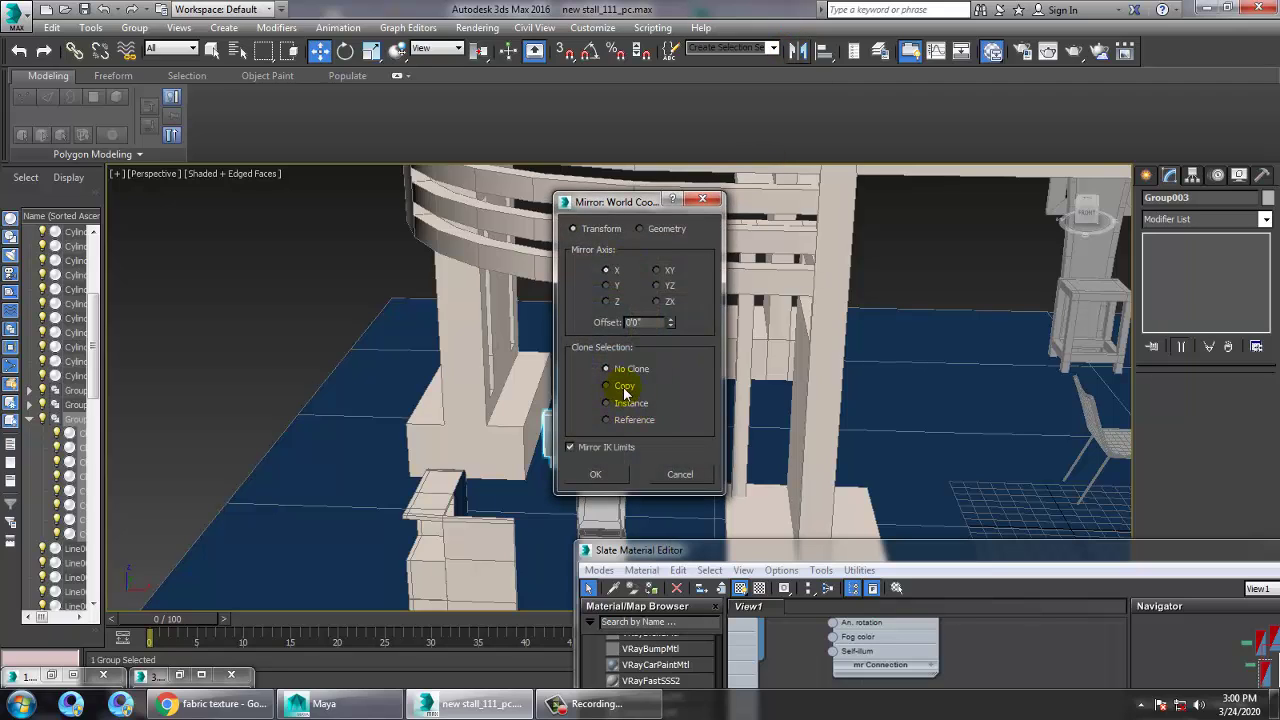
click(596, 474)
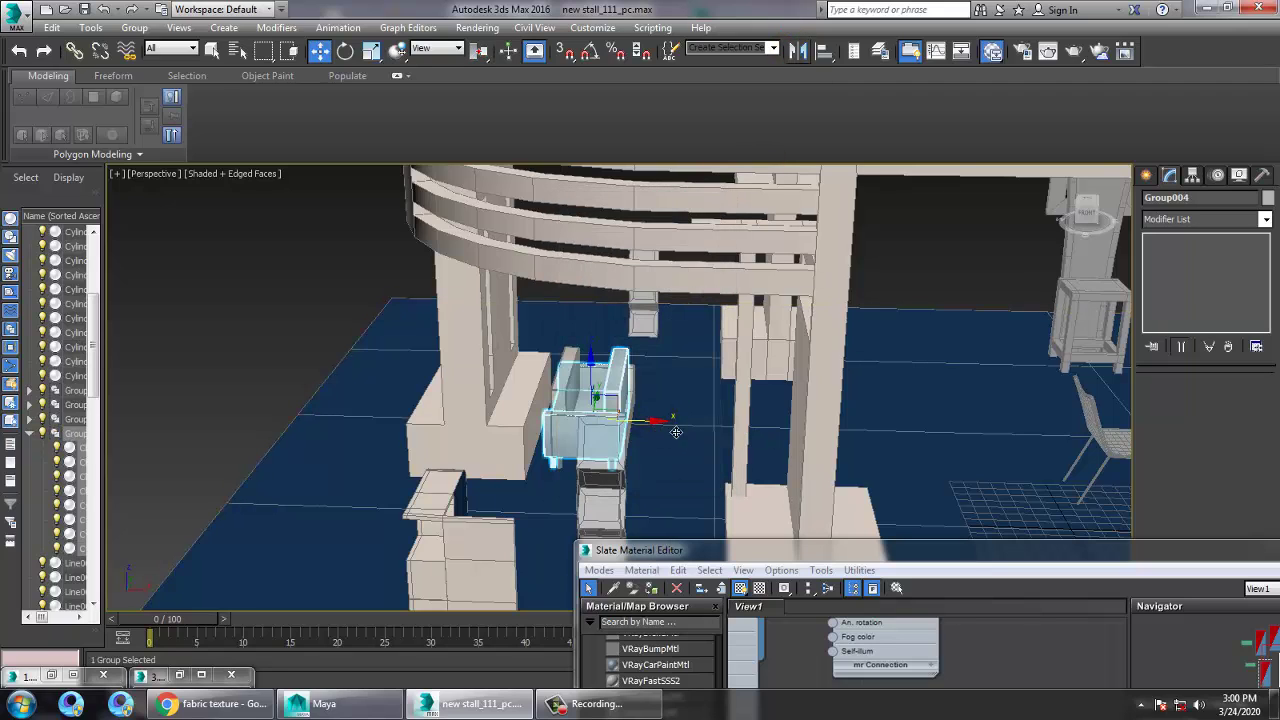
drag(660, 428, 790, 428)
Step: Turn on angle snap and rotate the sofa copy about its vertical axis so it stands perpendicular to the original
key(e)
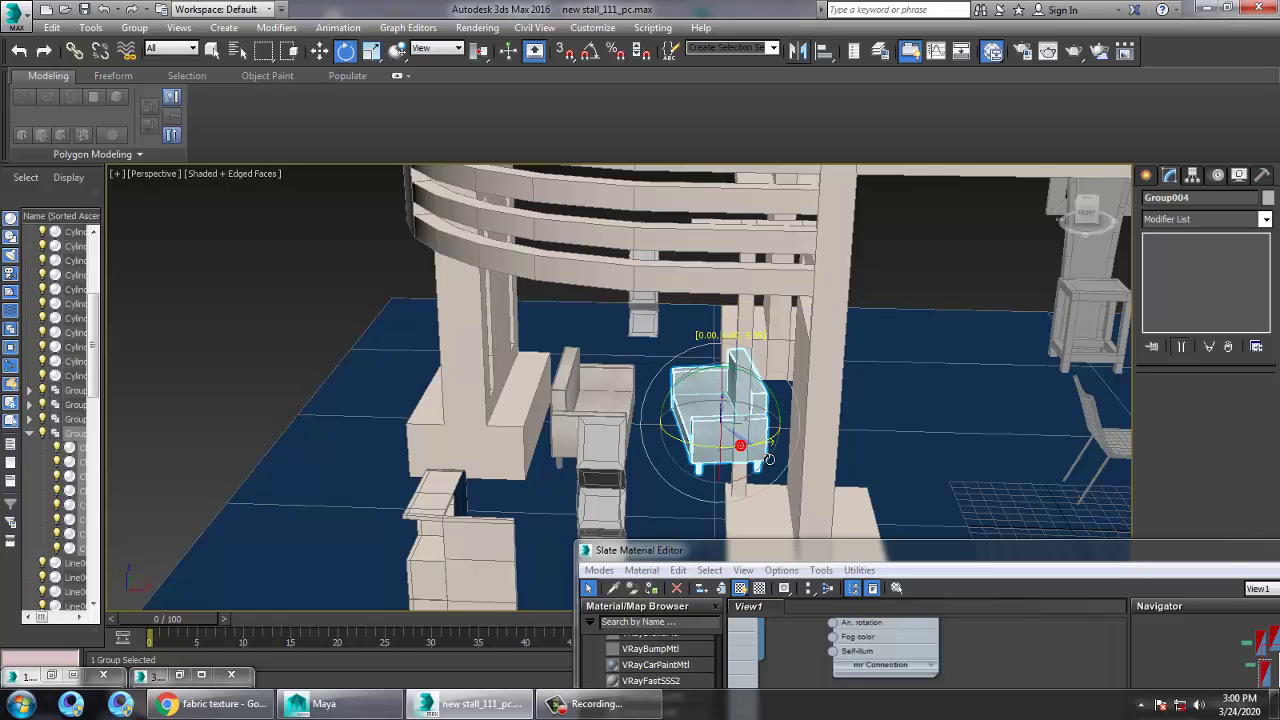
right_click(769, 459)
click(589, 52)
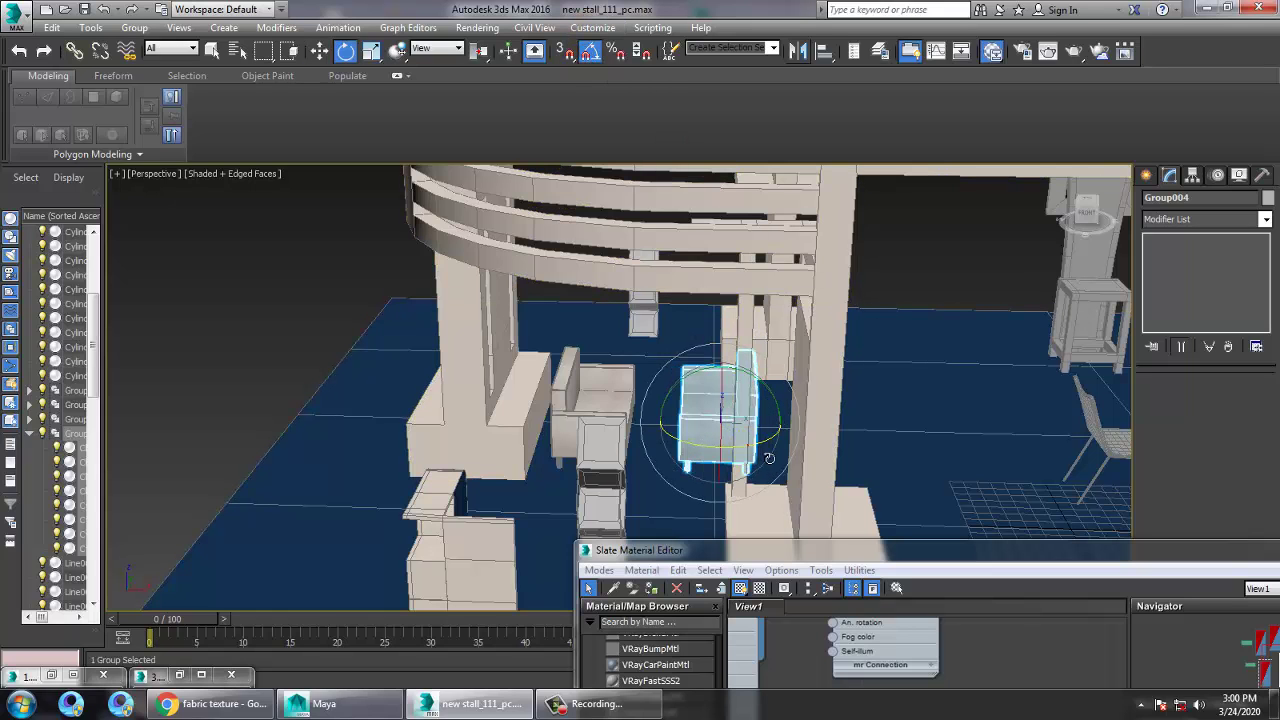
drag(769, 459, 748, 445)
Step: Move the rotated sofa copy along the Y and X axes to place it close beside the original sofa
key(w)
alt+middle_drag(748, 445, 709, 434)
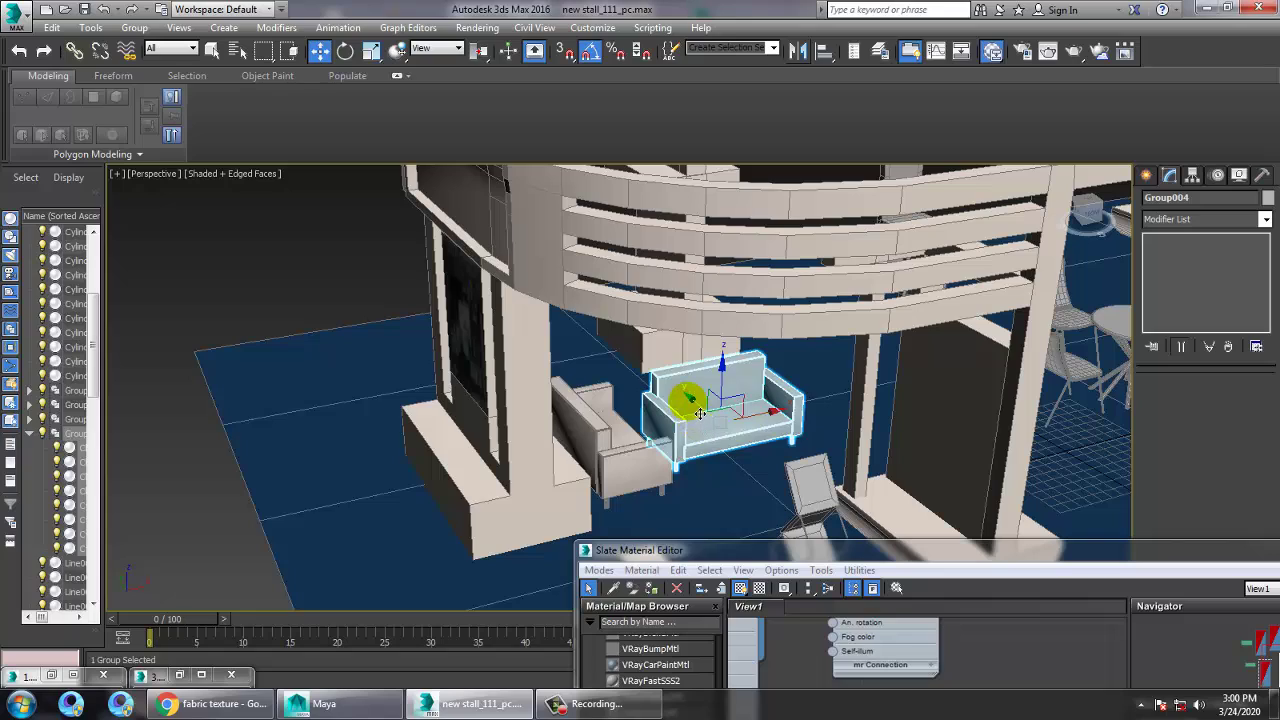
drag(700, 414, 650, 364)
alt+middle_drag(650, 364, 713, 395)
scroll(646, 361, up, 3)
scroll(684, 374, up, 3)
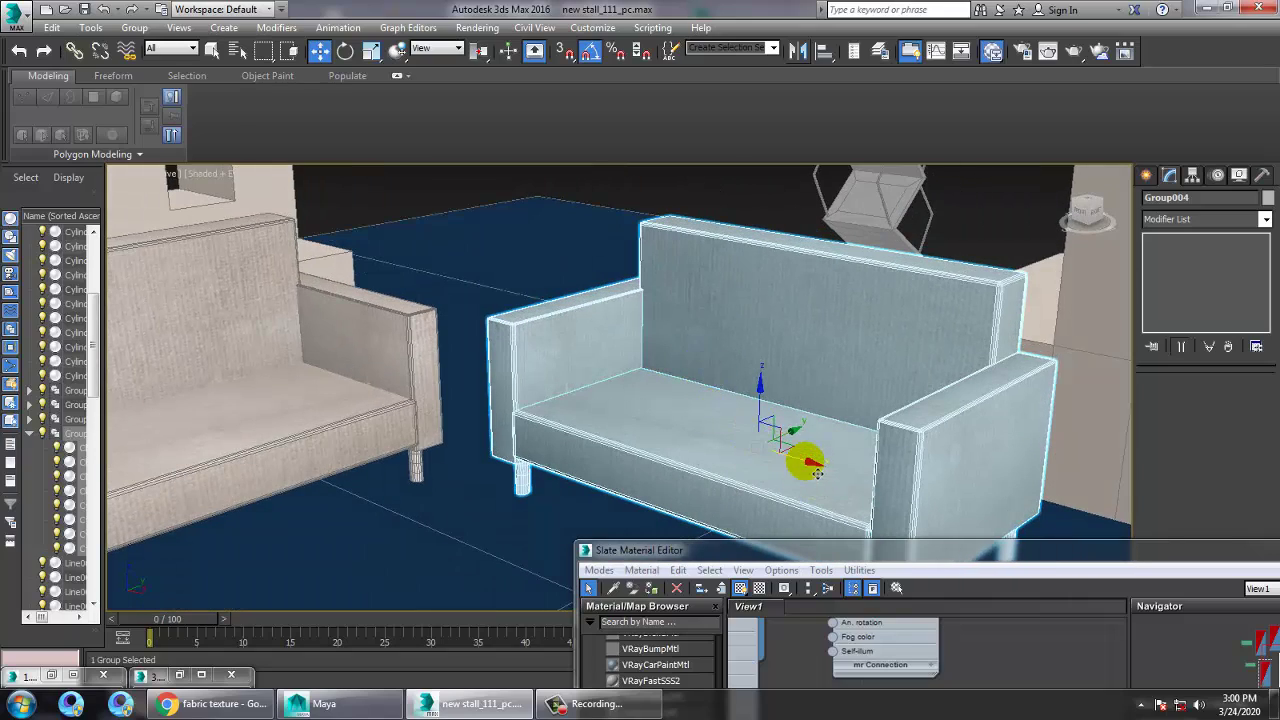
drag(818, 473, 781, 459)
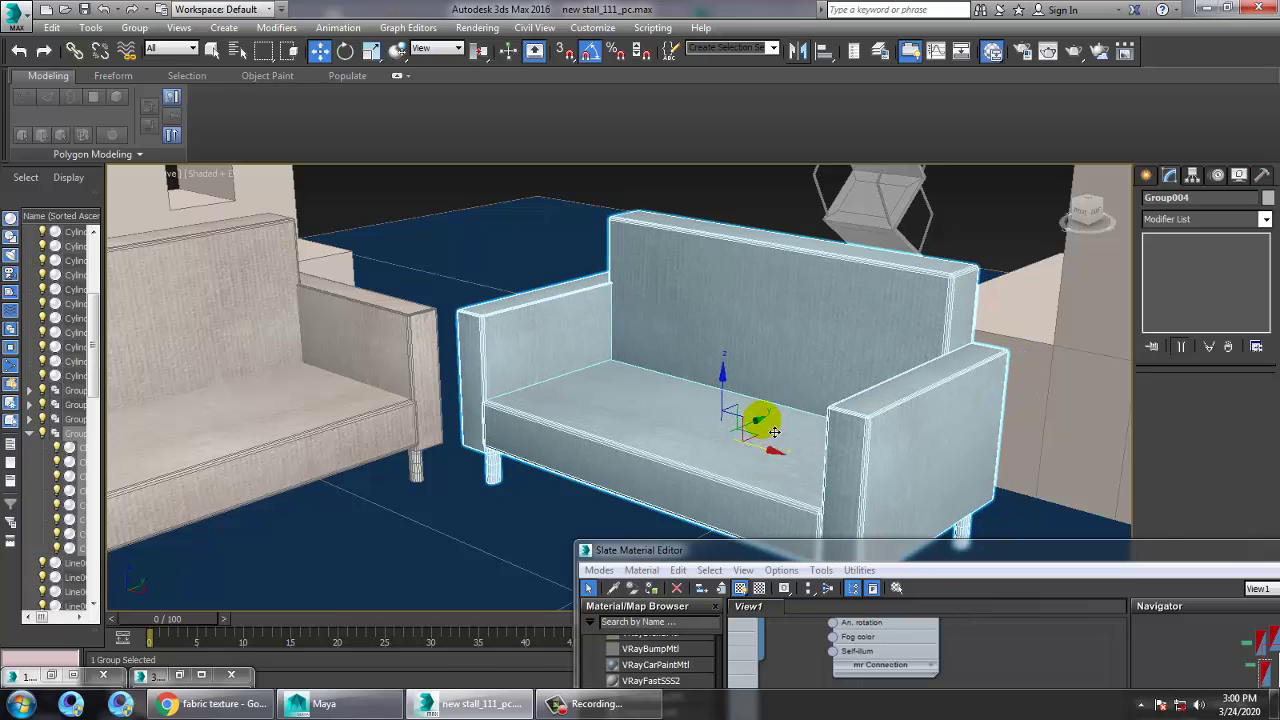
Step: In the top view, mirror the rotated sofa across the Y axis as a copy and move it along Y to face the original
scroll(775, 432, down, 8)
scroll(807, 368, up, 3)
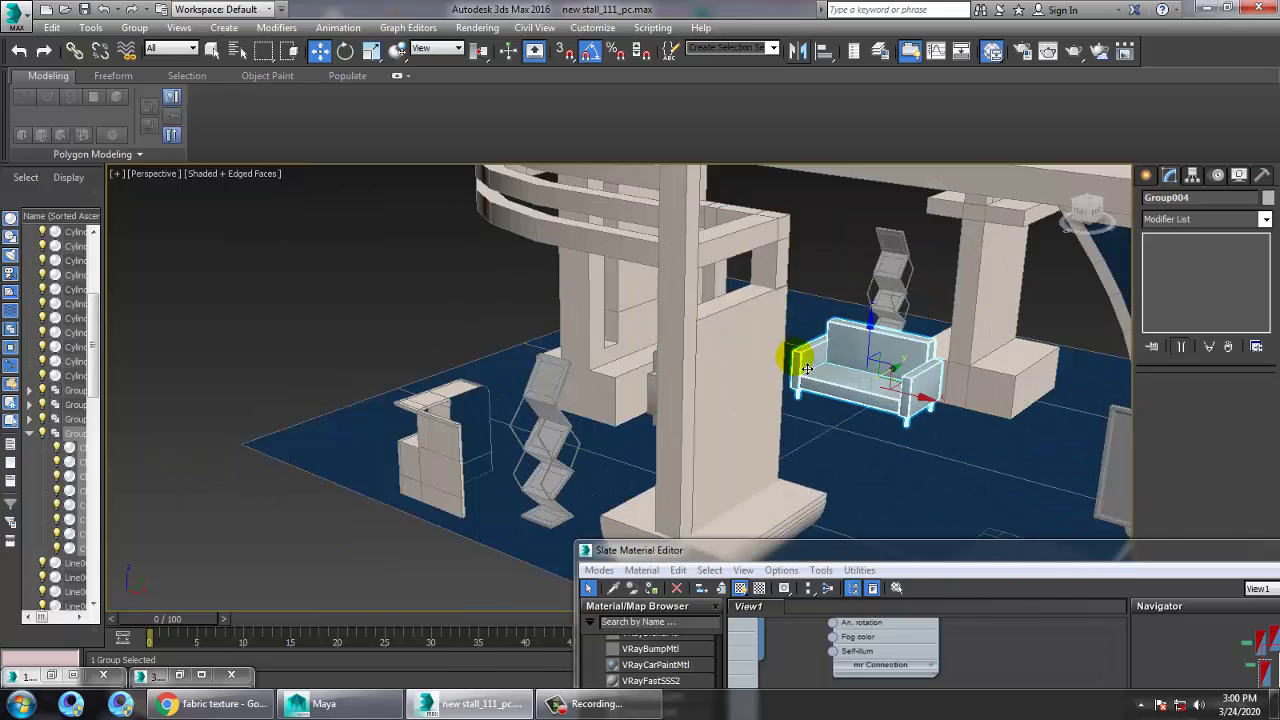
alt+middle_drag(807, 368, 792, 382)
key(alt+w)
middle_click(360, 277)
key(alt+w)
key(z)
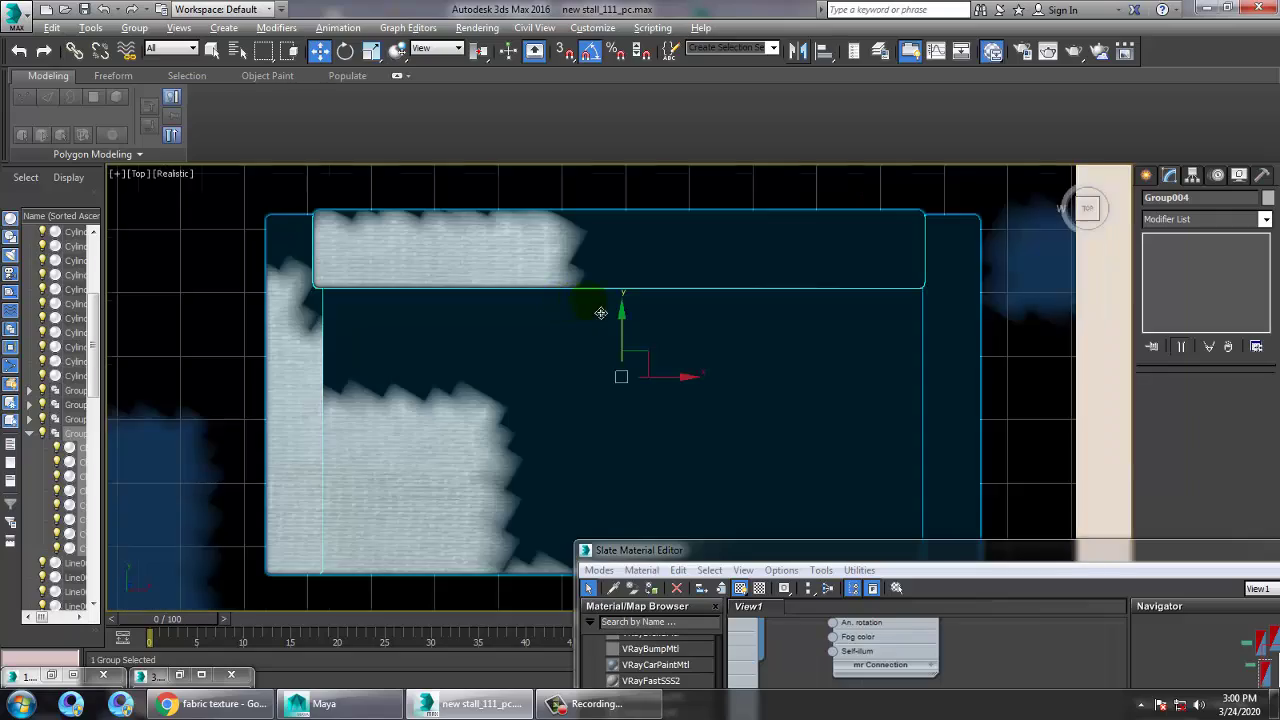
scroll(600, 313, down, 10)
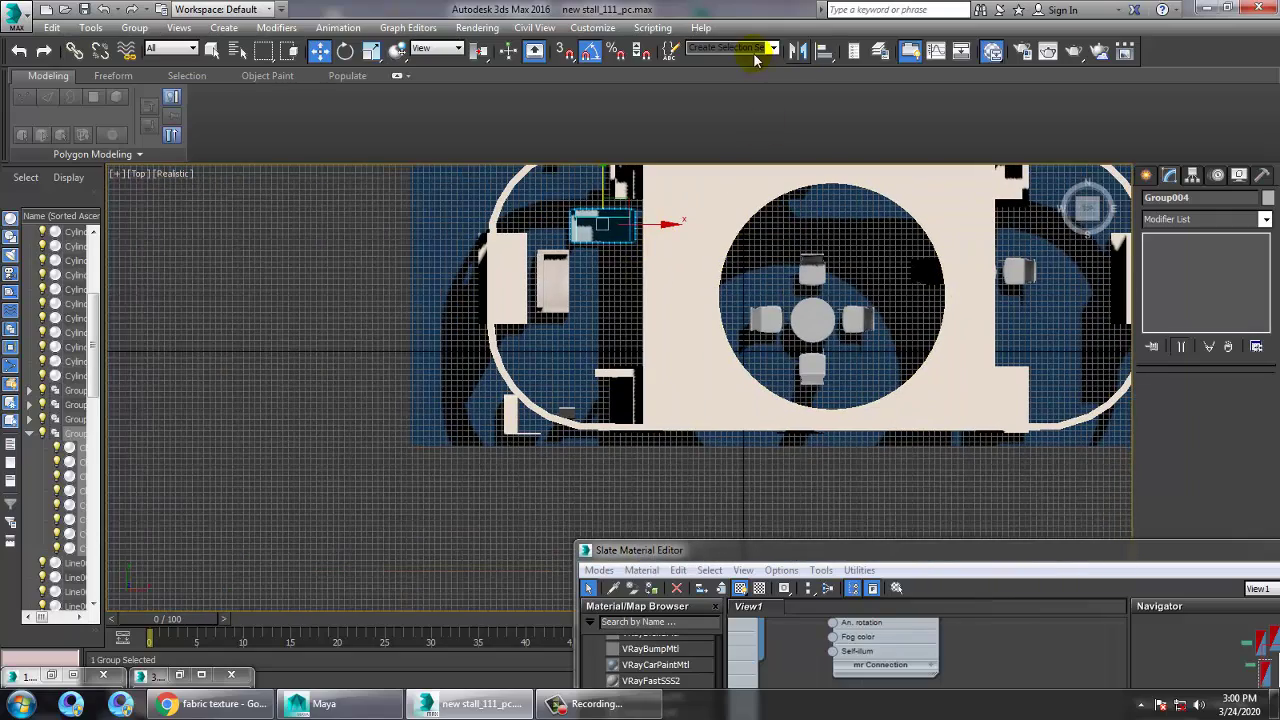
click(812, 56)
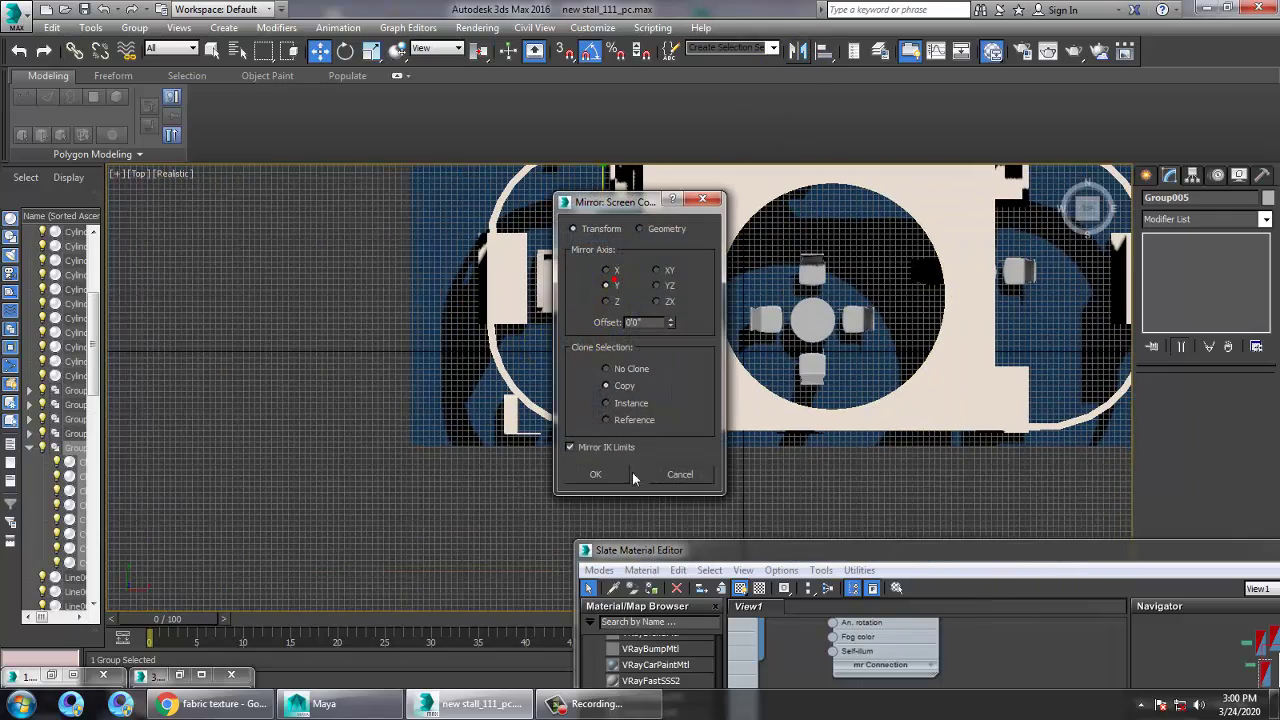
click(600, 474)
drag(622, 224, 634, 316)
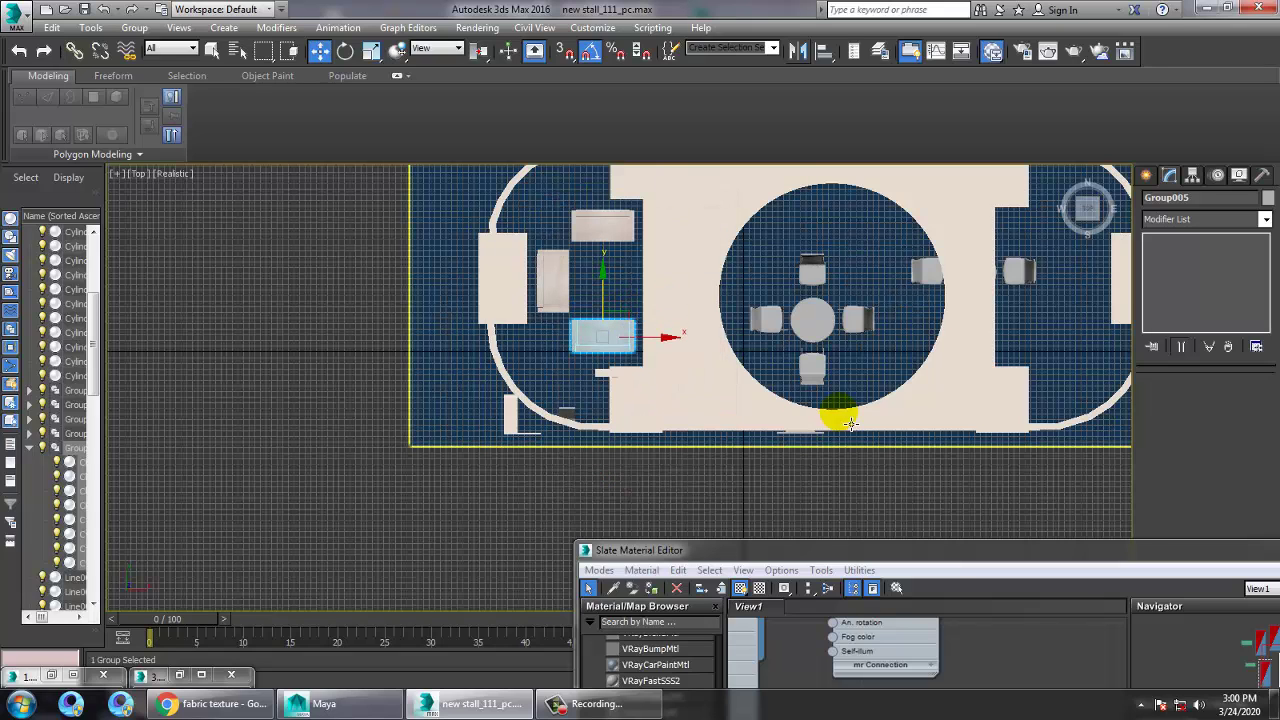
Step: Ungroup the round table standing between the four chairs near the sofa area
key(alt+w)
key(alt+w)
alt+middle_drag(847, 423, 840, 417)
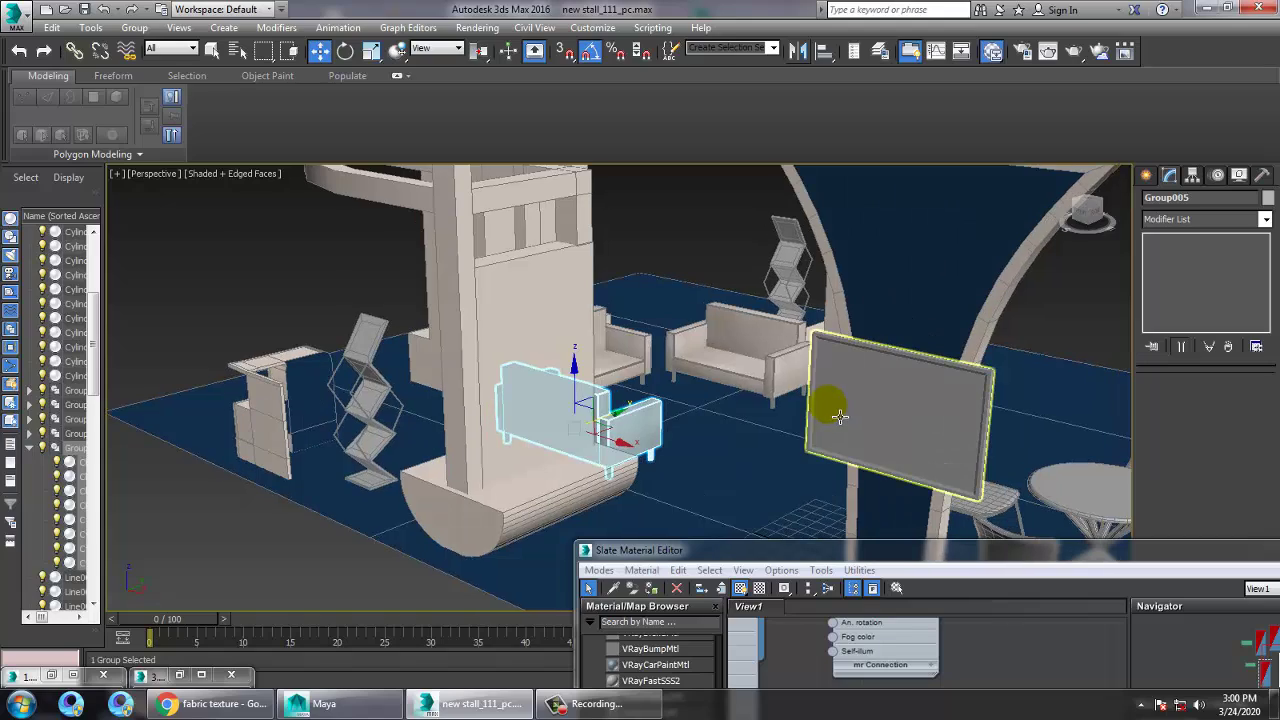
middle_drag(911, 452, 686, 349)
middle_drag(850, 425, 571, 363)
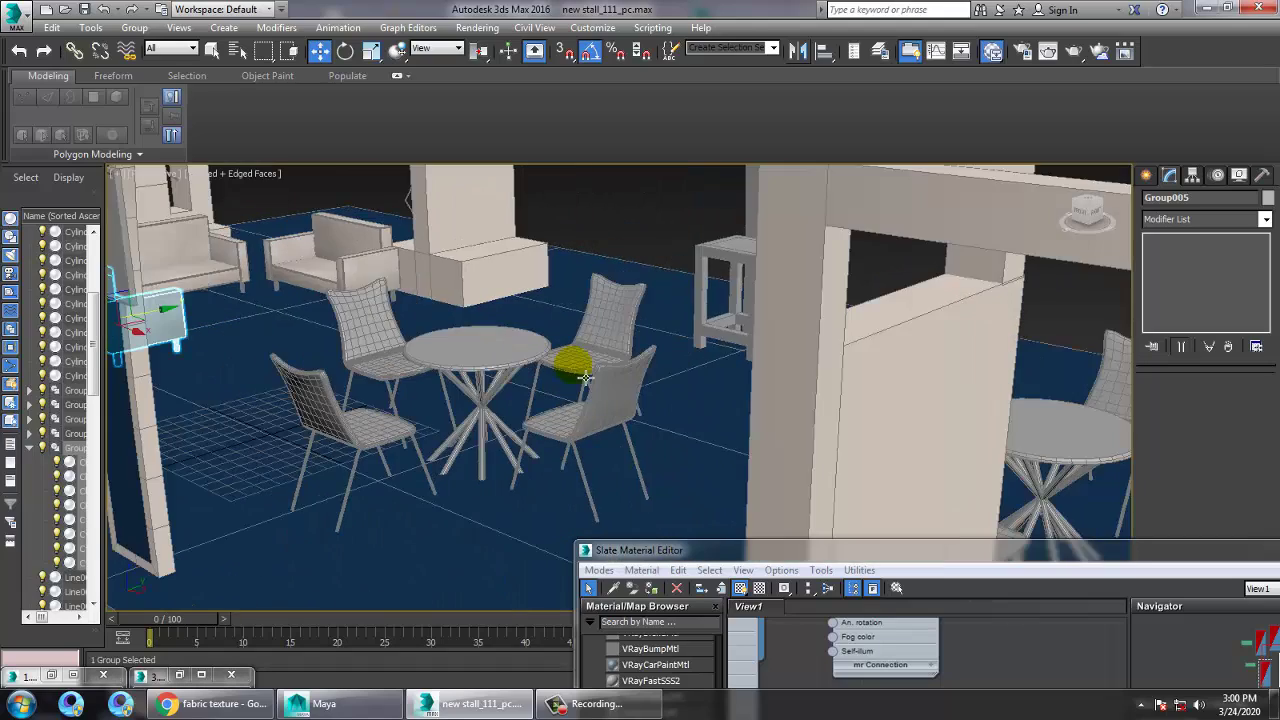
alt+middle_drag(670, 420, 680, 330)
scroll(680, 330, up, 5)
click(667, 241)
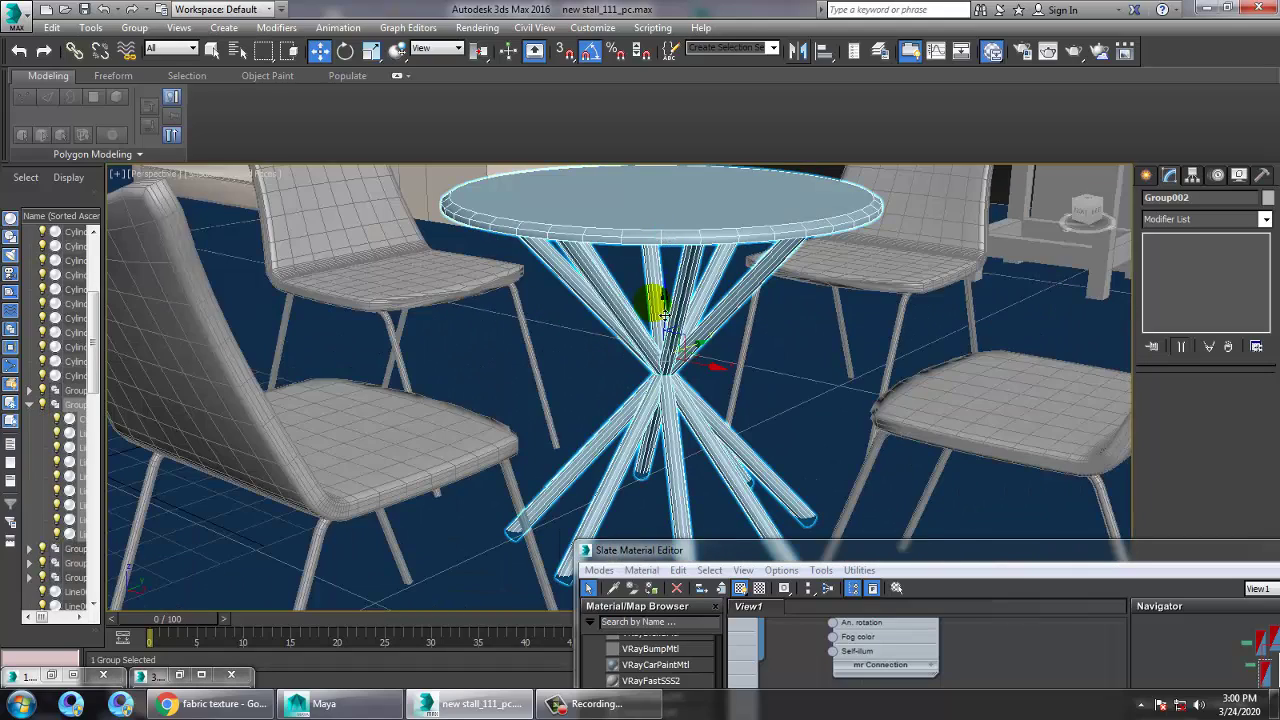
click(135, 27)
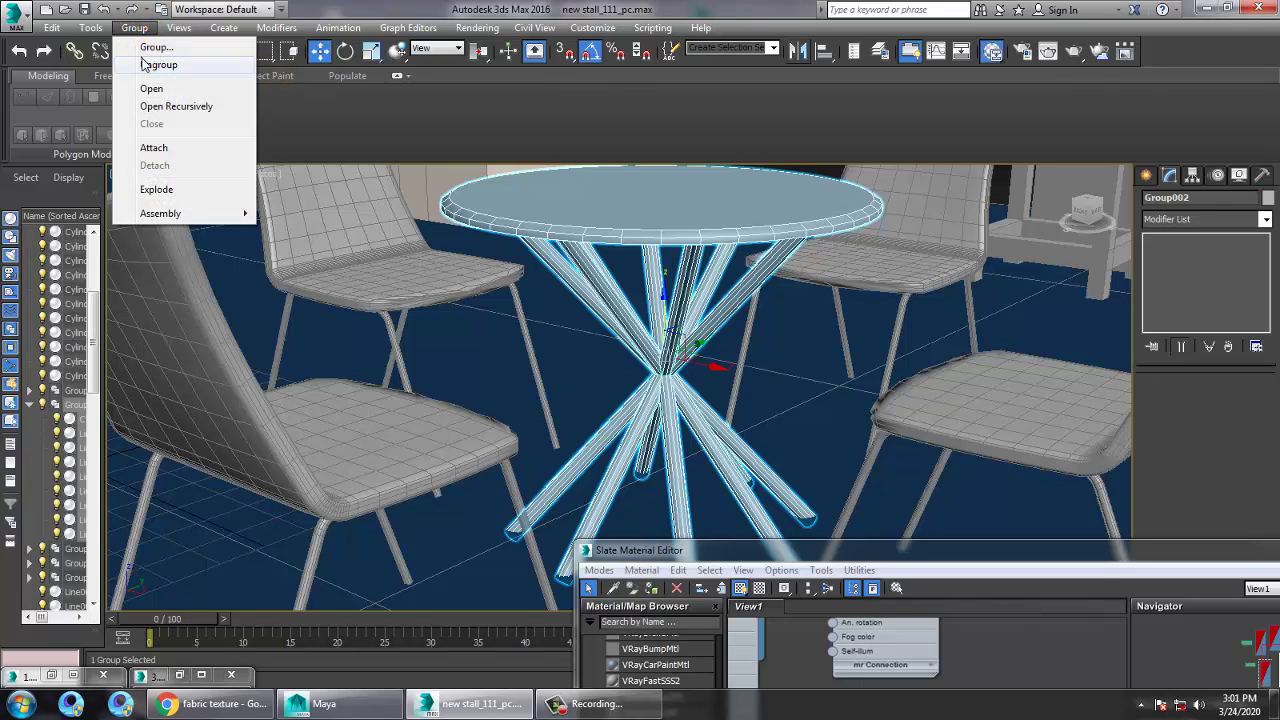
click(160, 64)
Step: Select the round tabletop and create a new VRayMtl material named glass
click(714, 245)
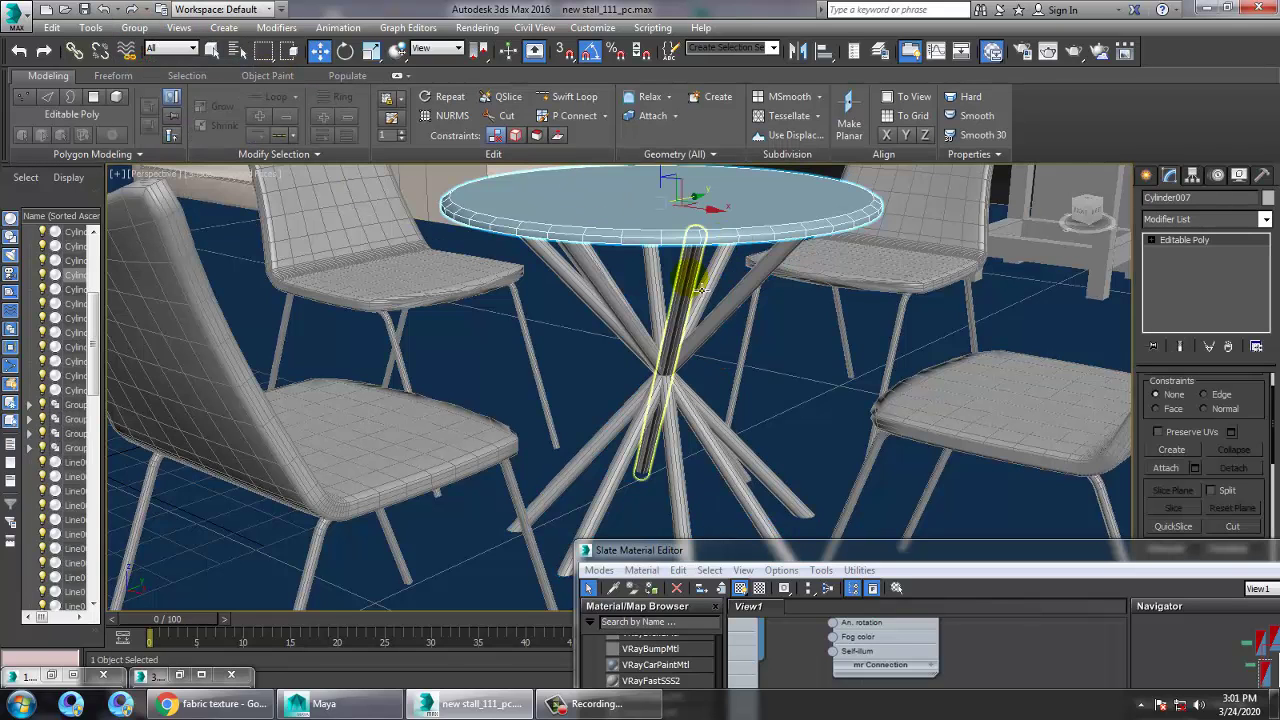
click(914, 589)
key(m)
key(m)
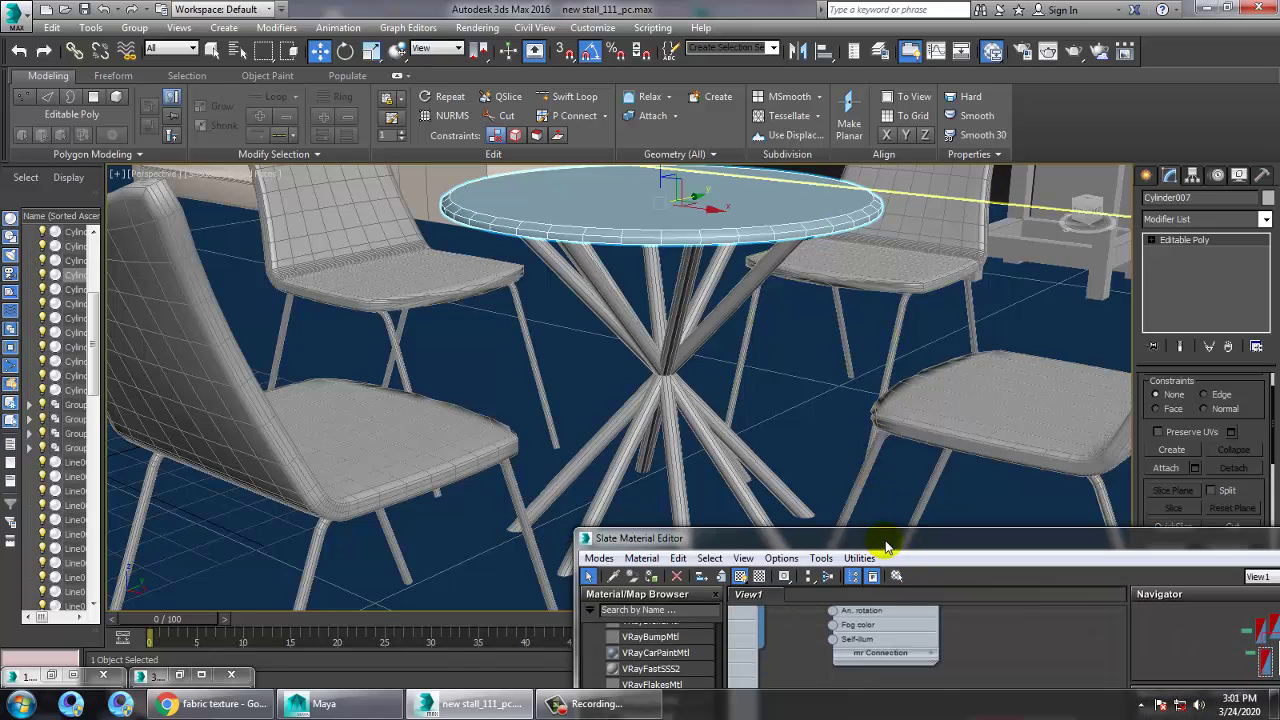
drag(885, 547, 850, 135)
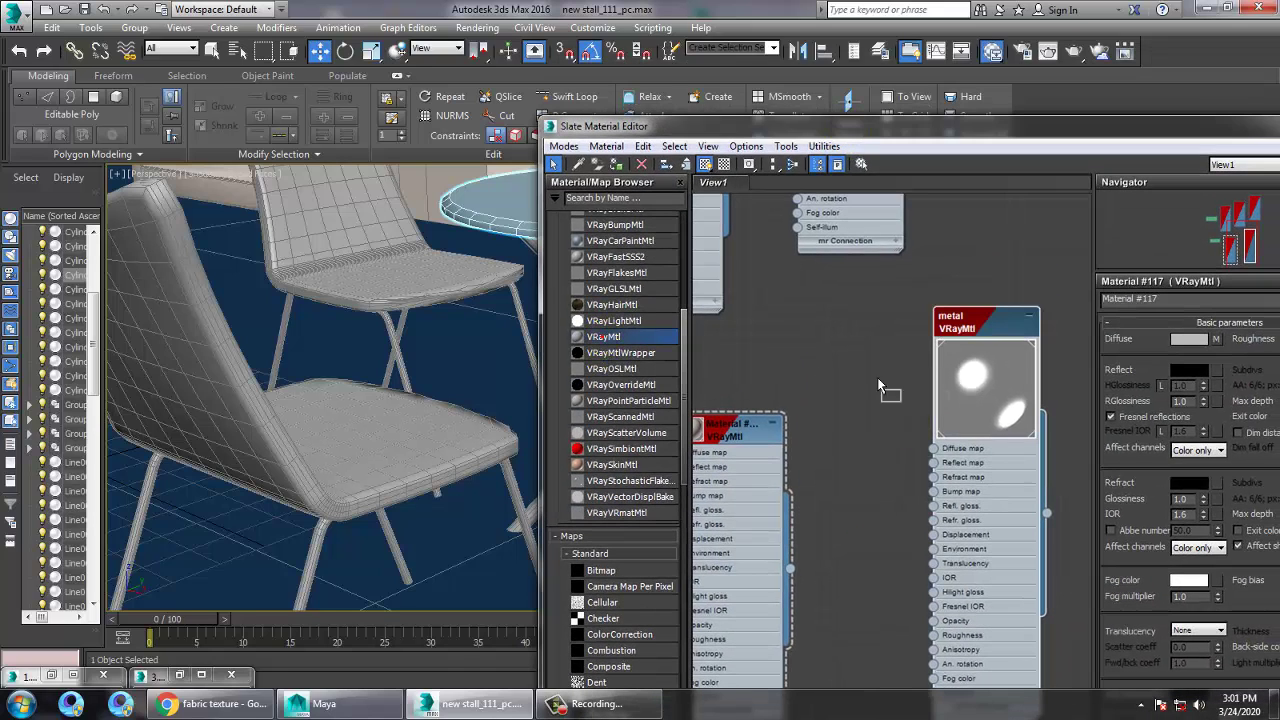
drag(878, 380, 849, 394)
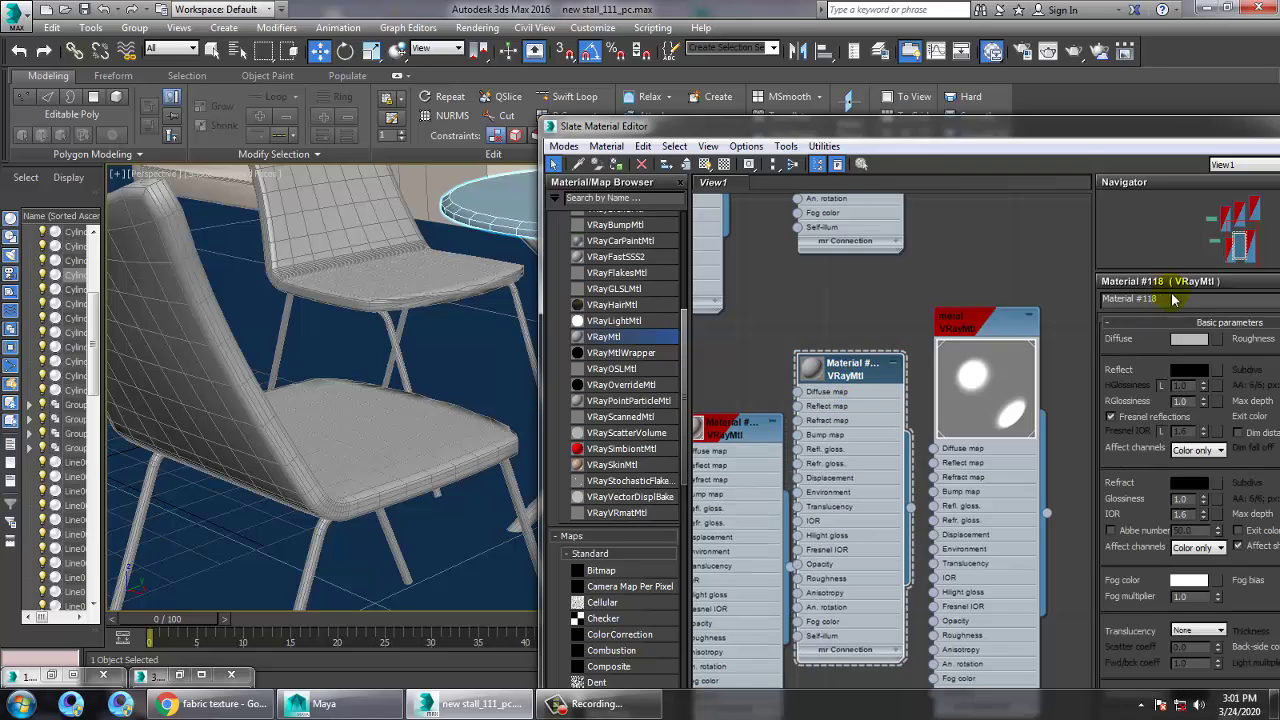
click(1175, 300)
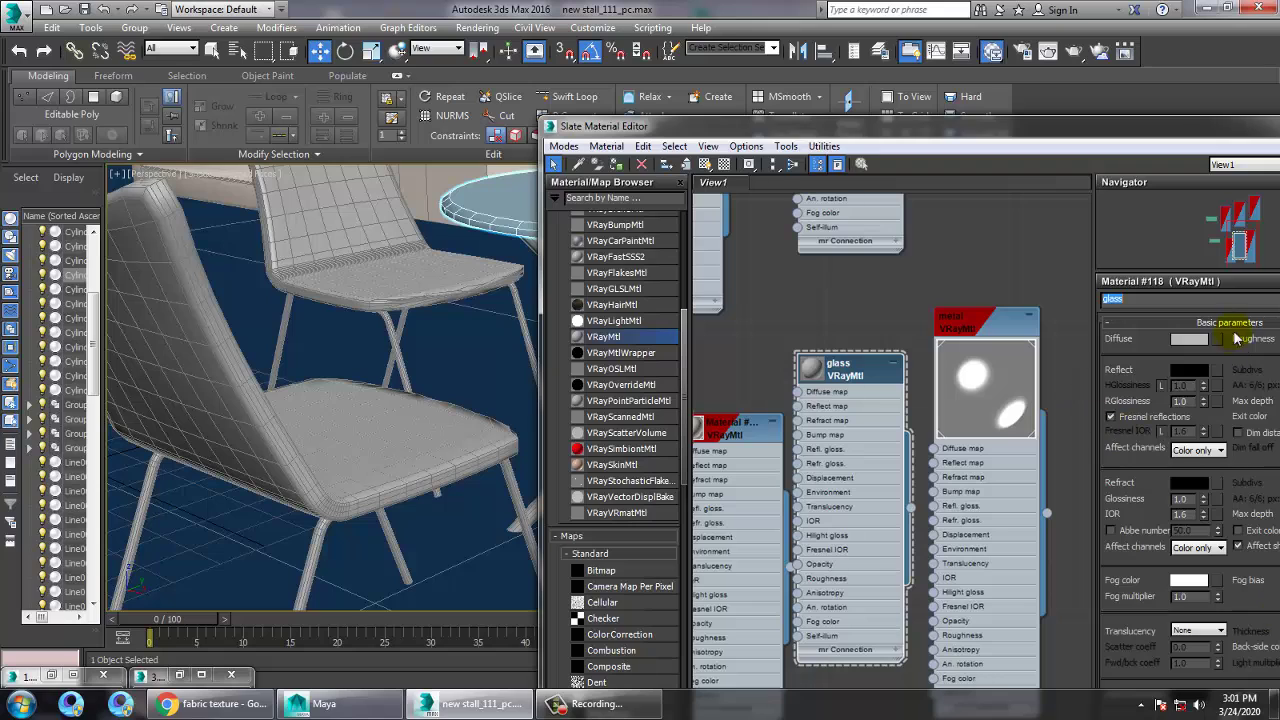
Step: Set the glass material's diffuse colour to a light blue with RGB 128, 164, 208
click(1189, 339)
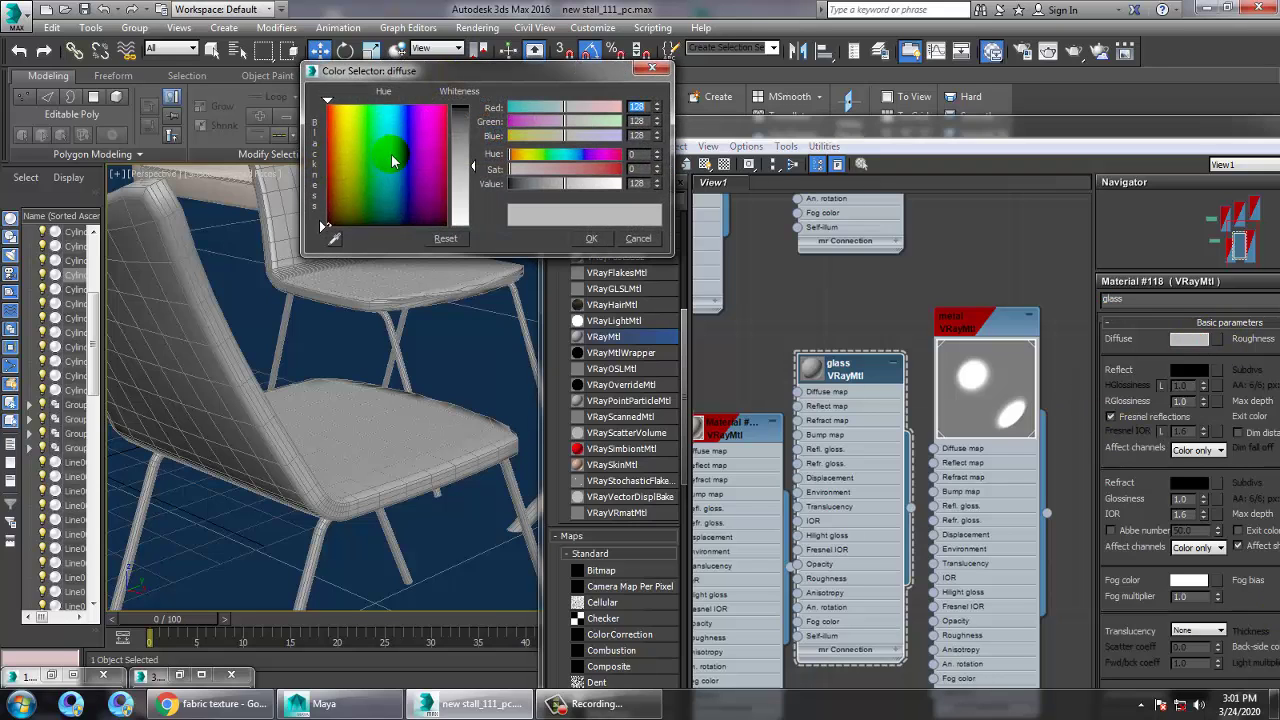
click(405, 154)
mouse_move(419, 162)
mouse_down()
mouse_move(385, 147)
mouse_move(399, 150)
mouse_up()
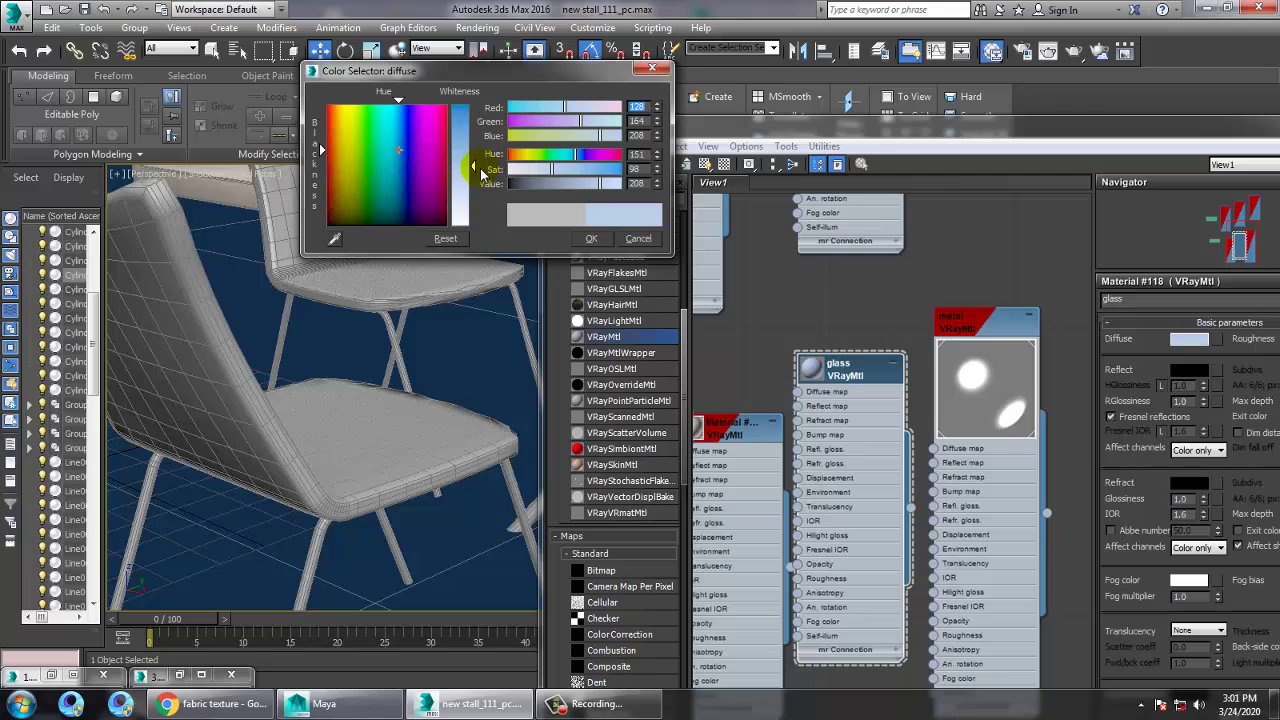
click(589, 239)
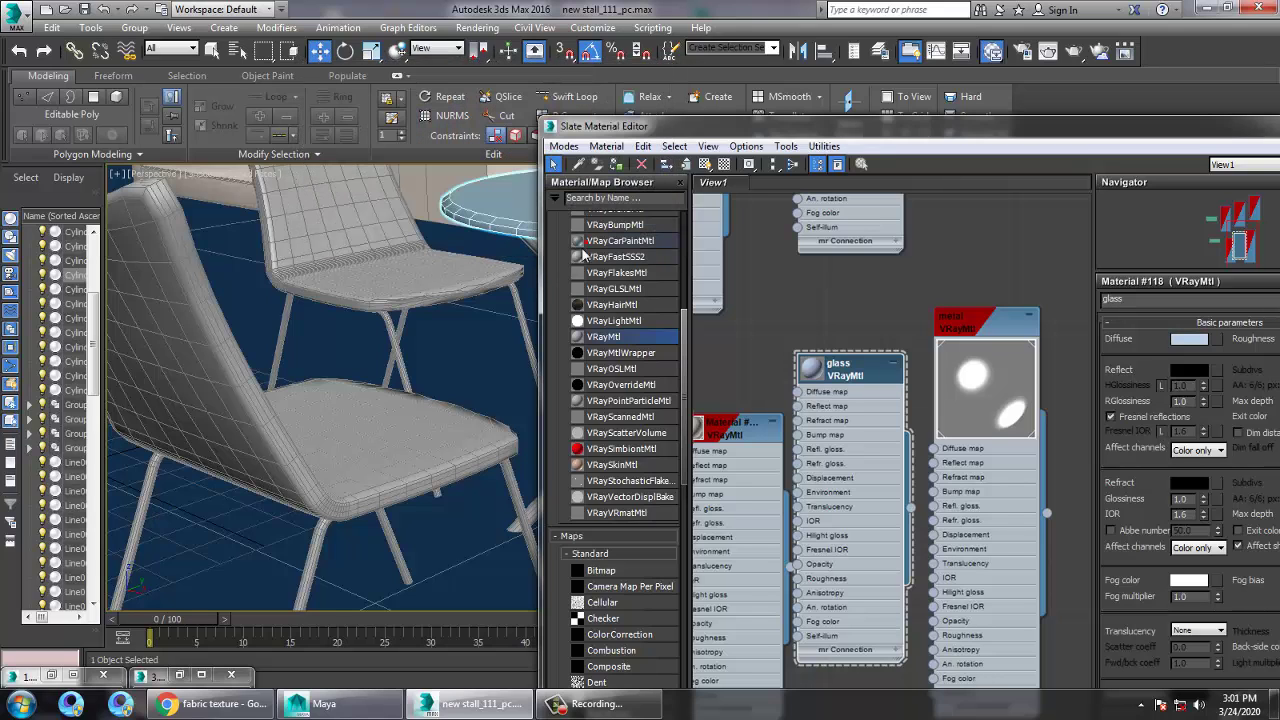
Step: Set the glass material's refraction colour to pure white and assign the material to the selected tabletop
click(1192, 484)
drag(462, 106, 462, 224)
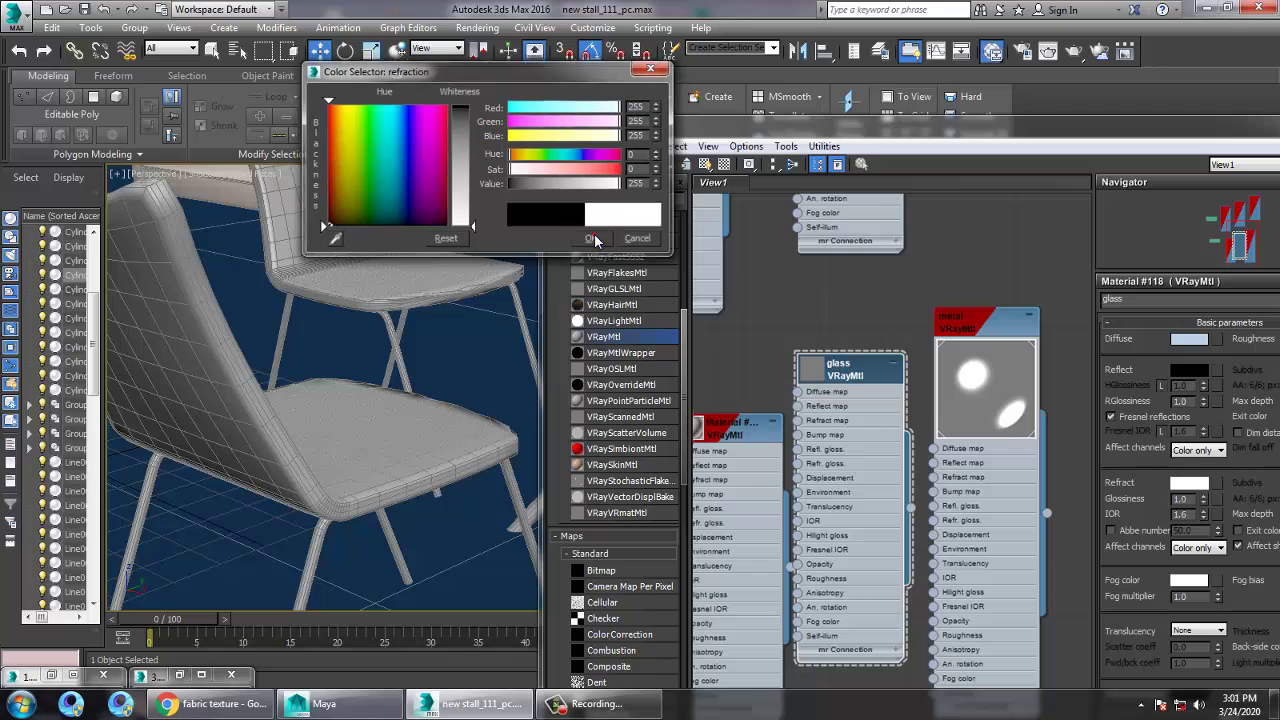
click(591, 238)
click(606, 166)
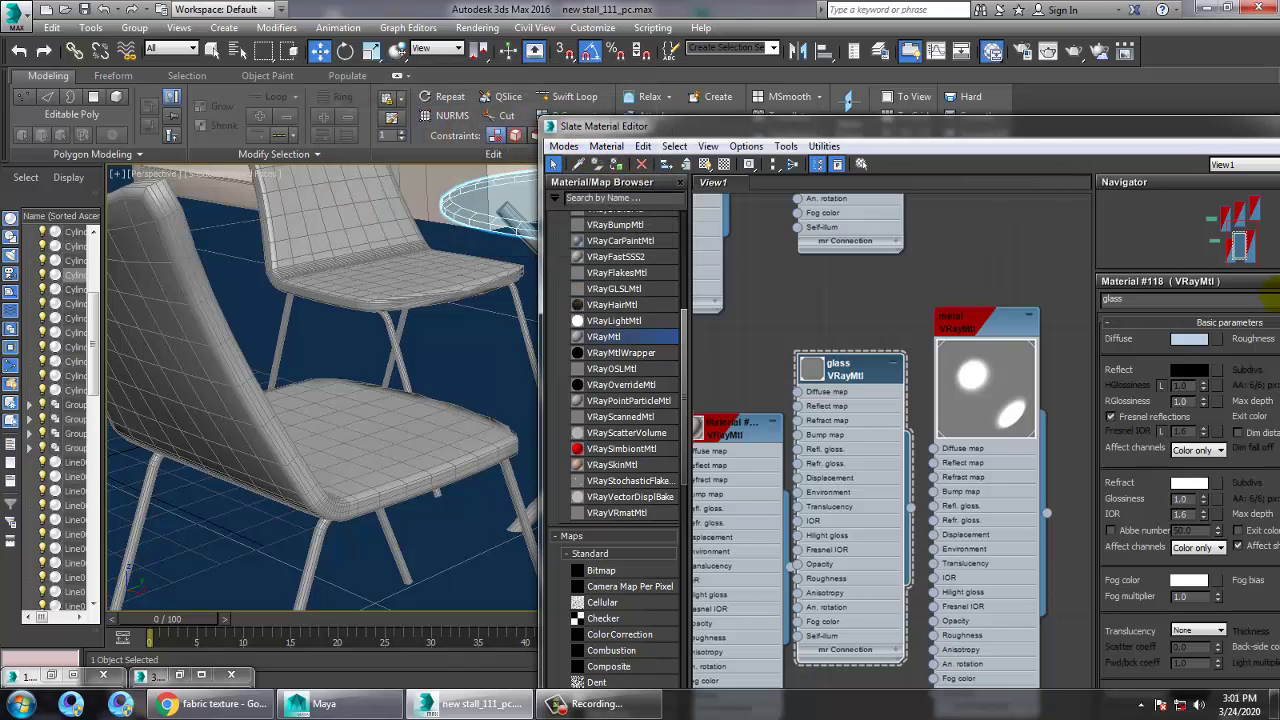
Step: Set the glass material's refraction IOR to 3.0 and its reflection colour to a mid grey
drag(998, 133, 690, 104)
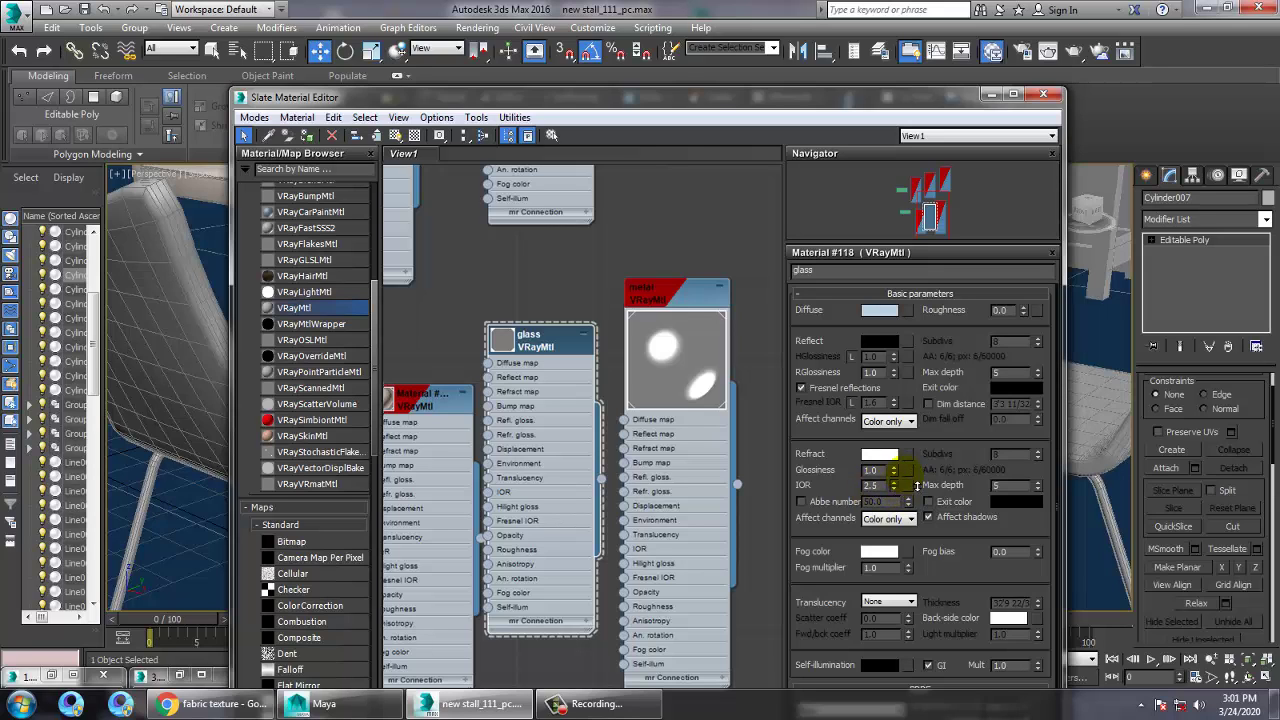
drag(476, 108, 578, 128)
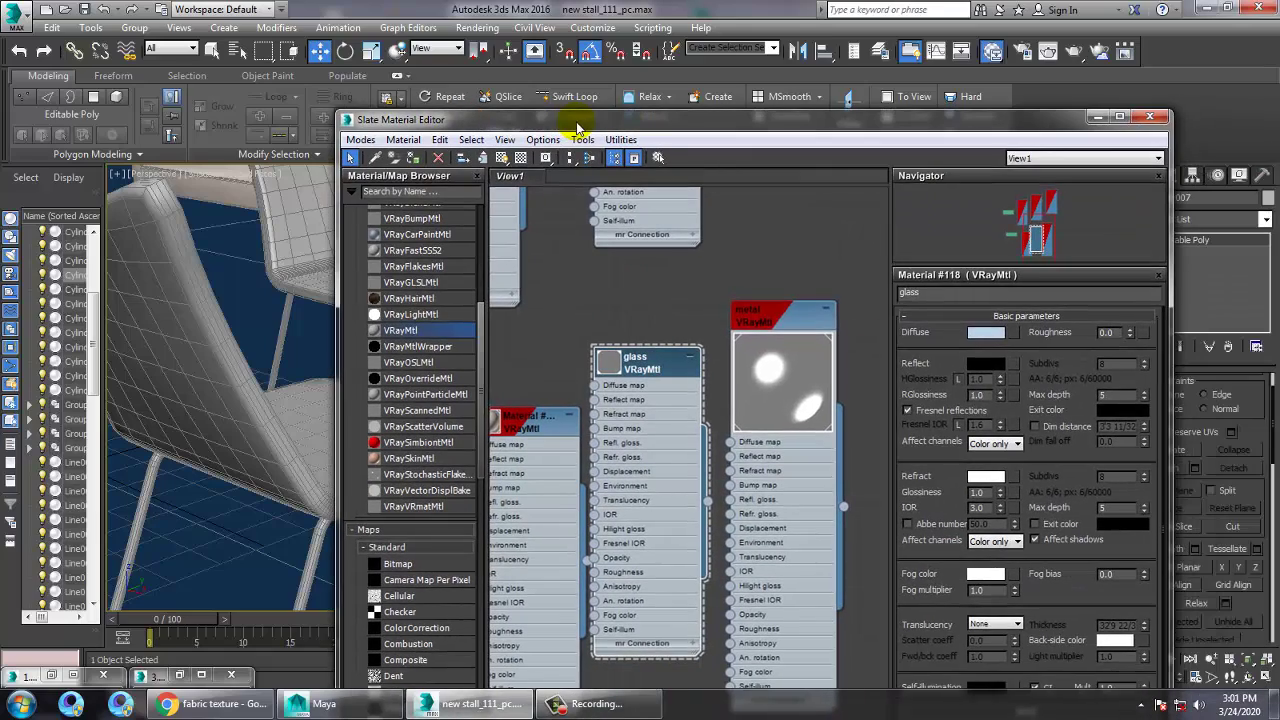
click(993, 365)
drag(466, 117, 460, 160)
click(591, 238)
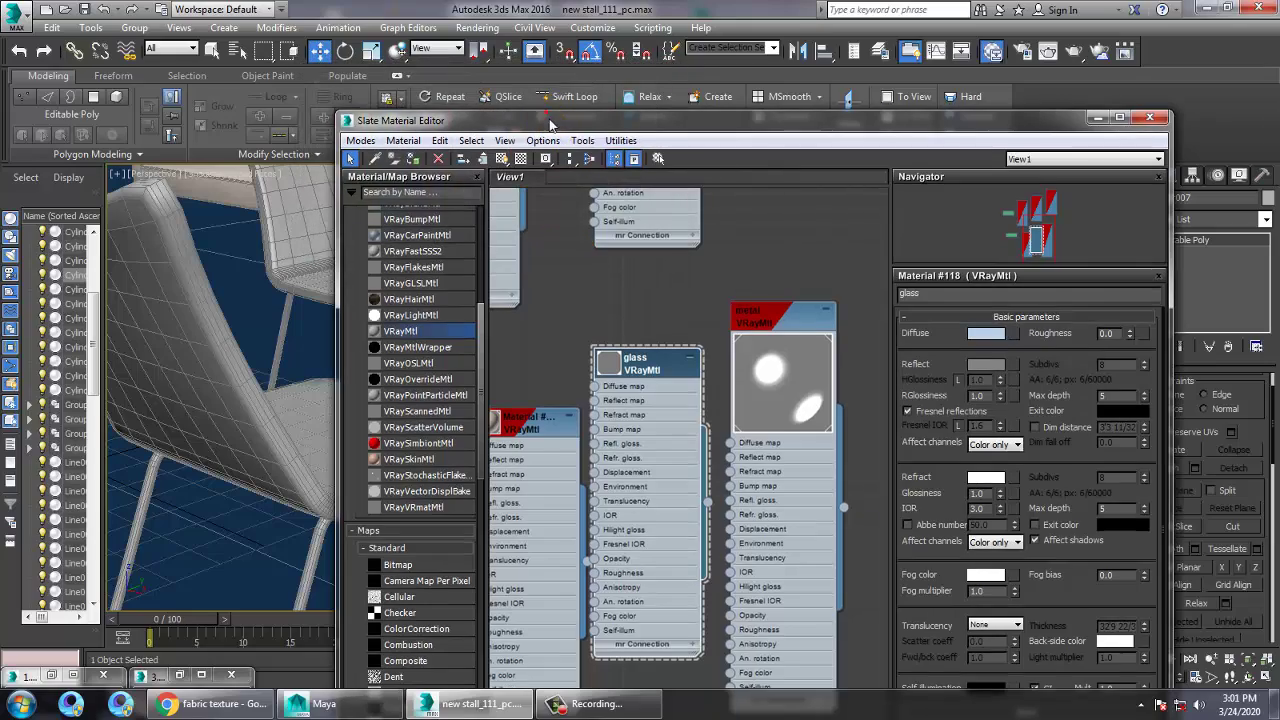
Step: Select the table's eight crossed legs and assign the existing metal material to them
drag(548, 120, 1193, 276)
alt+middle_drag(645, 350, 532, 272)
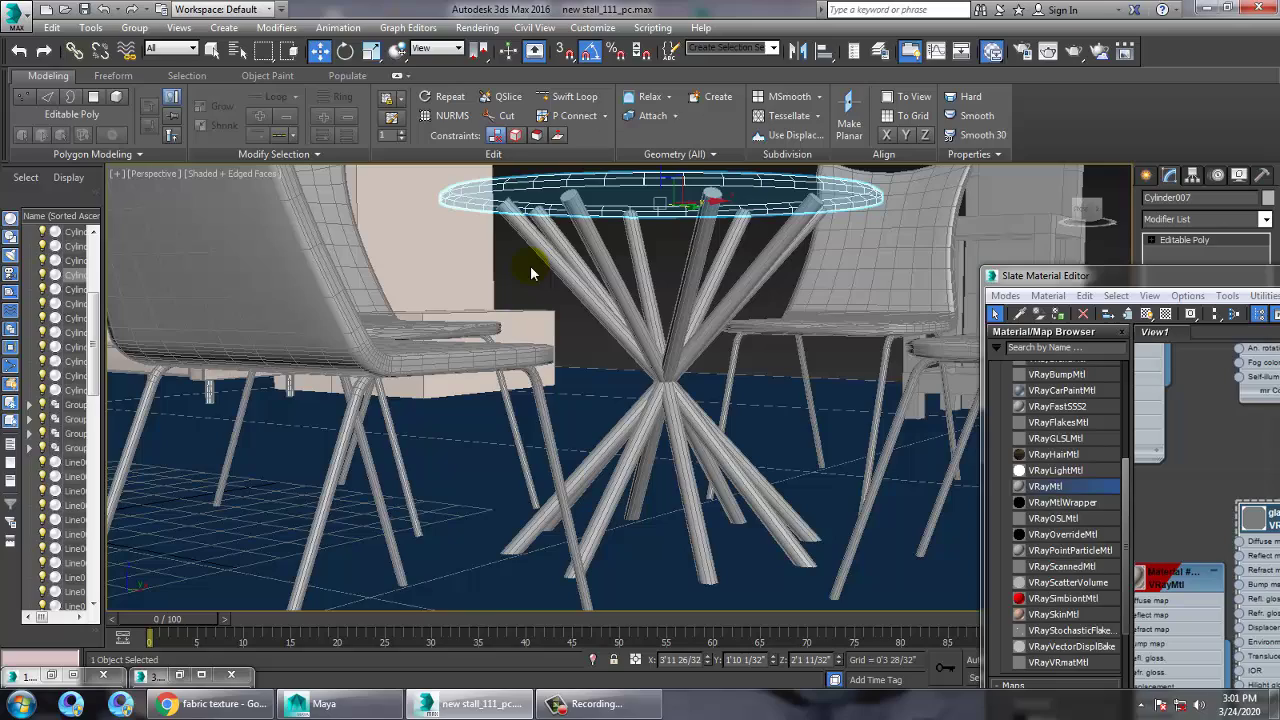
drag(780, 290, 785, 290)
drag(1080, 275, 487, 107)
click(776, 295)
click(437, 131)
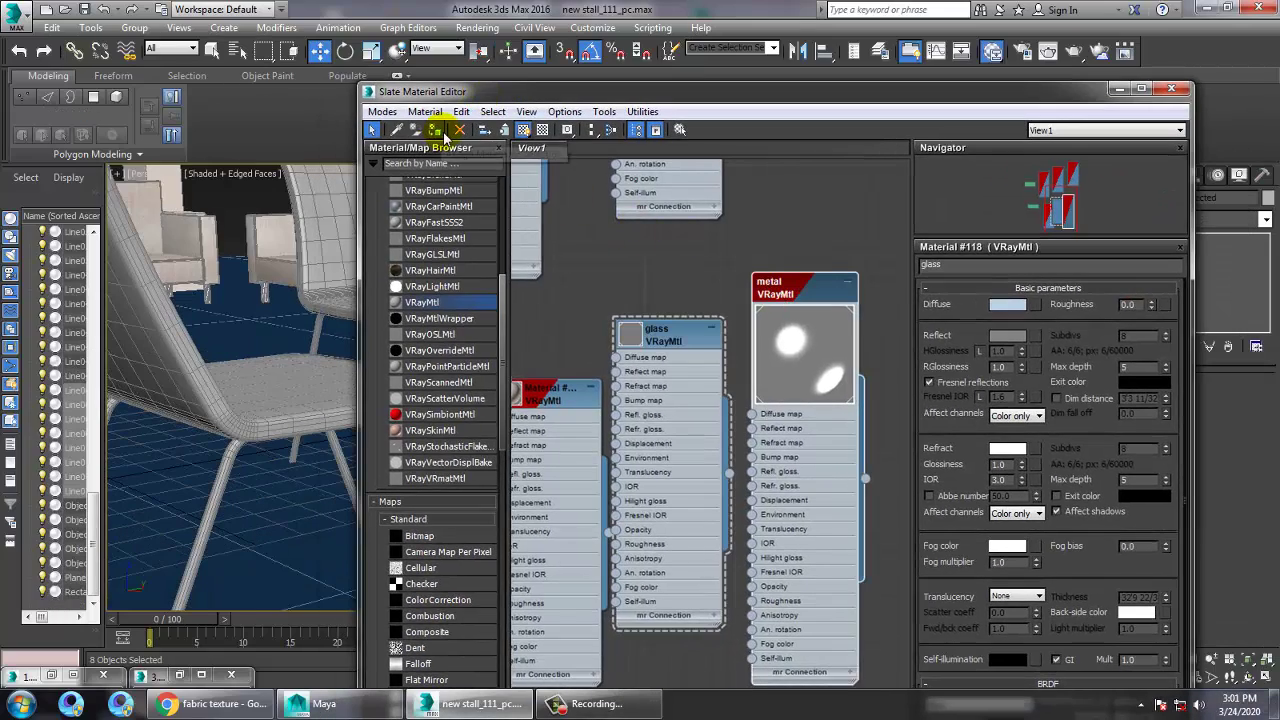
click(1122, 91)
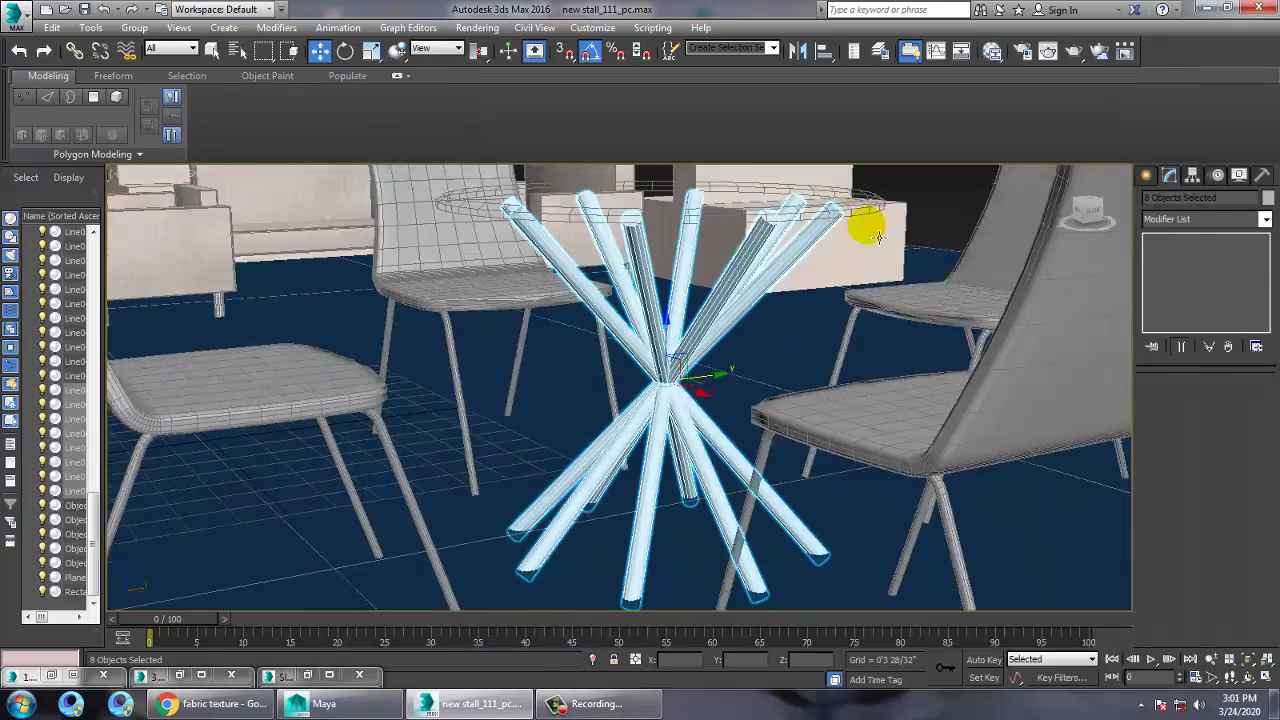
Step: Ungroup the four chairs around the table with the metal legs
scroll(857, 230, down, 10)
scroll(860, 338, up, 2)
scroll(860, 338, up, 8)
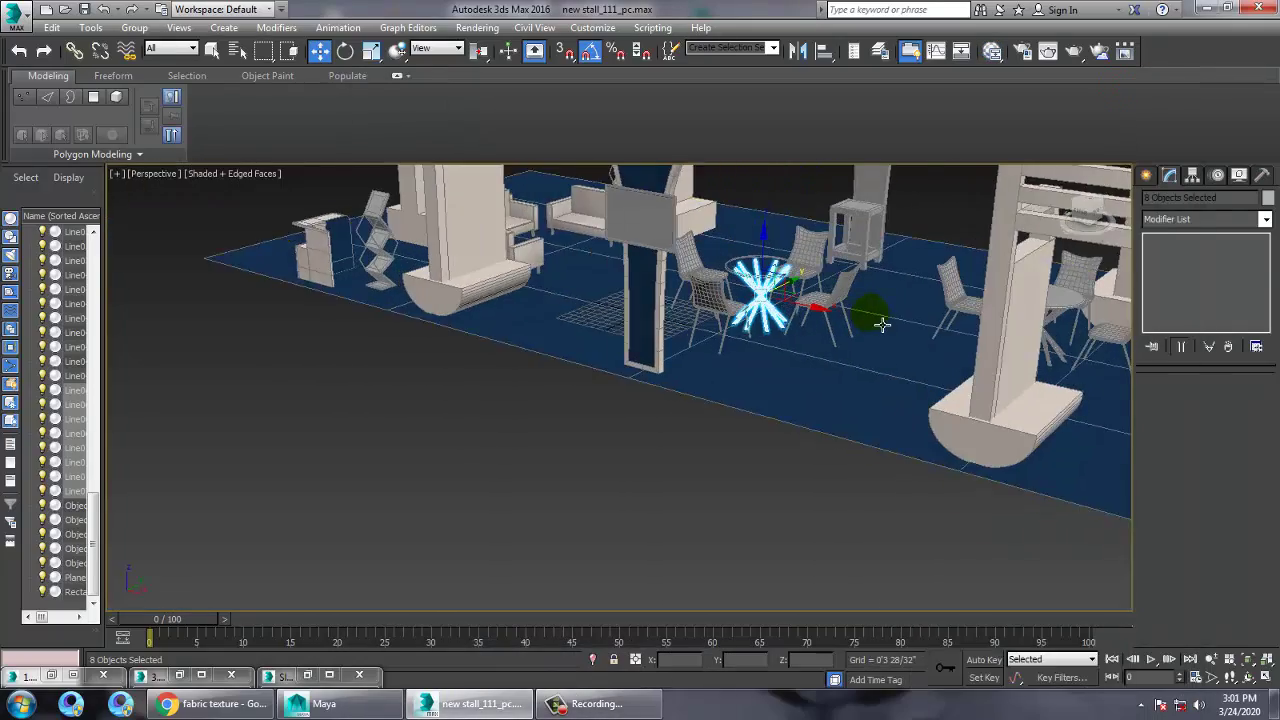
scroll(825, 381, down, 8)
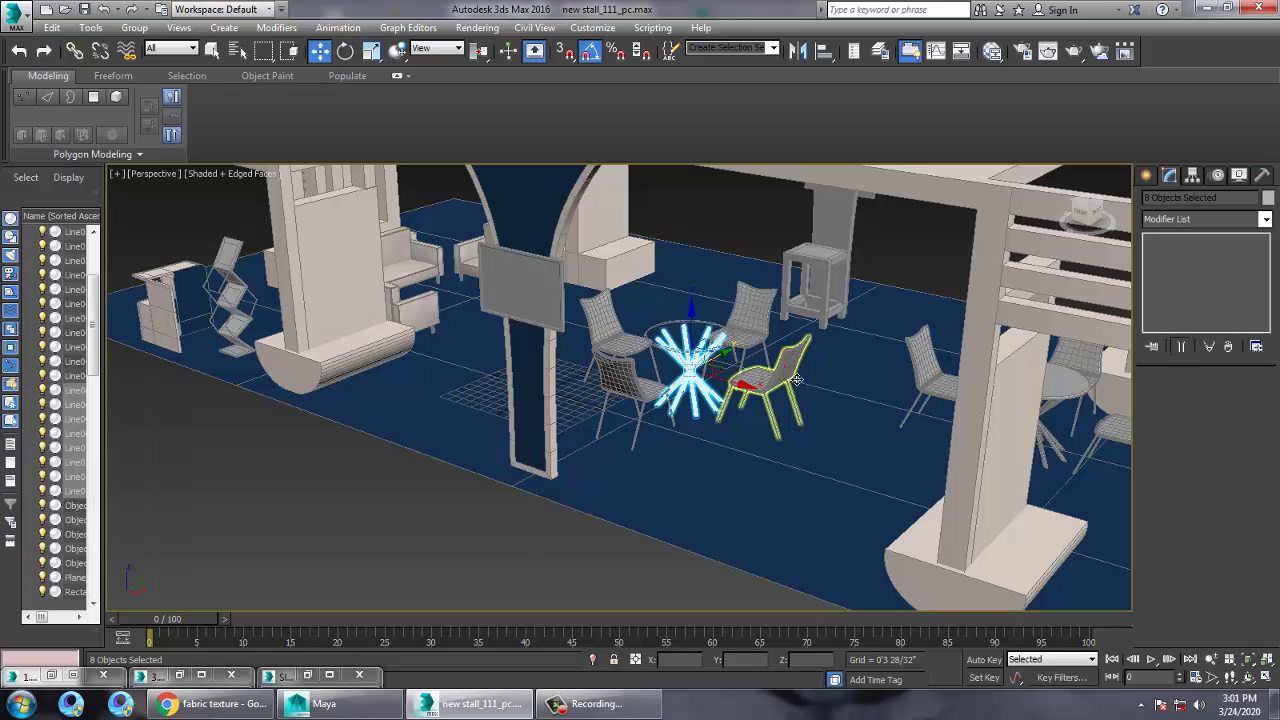
click(789, 367)
ctrl+click(746, 308)
ctrl+click(612, 318)
ctrl+click(631, 392)
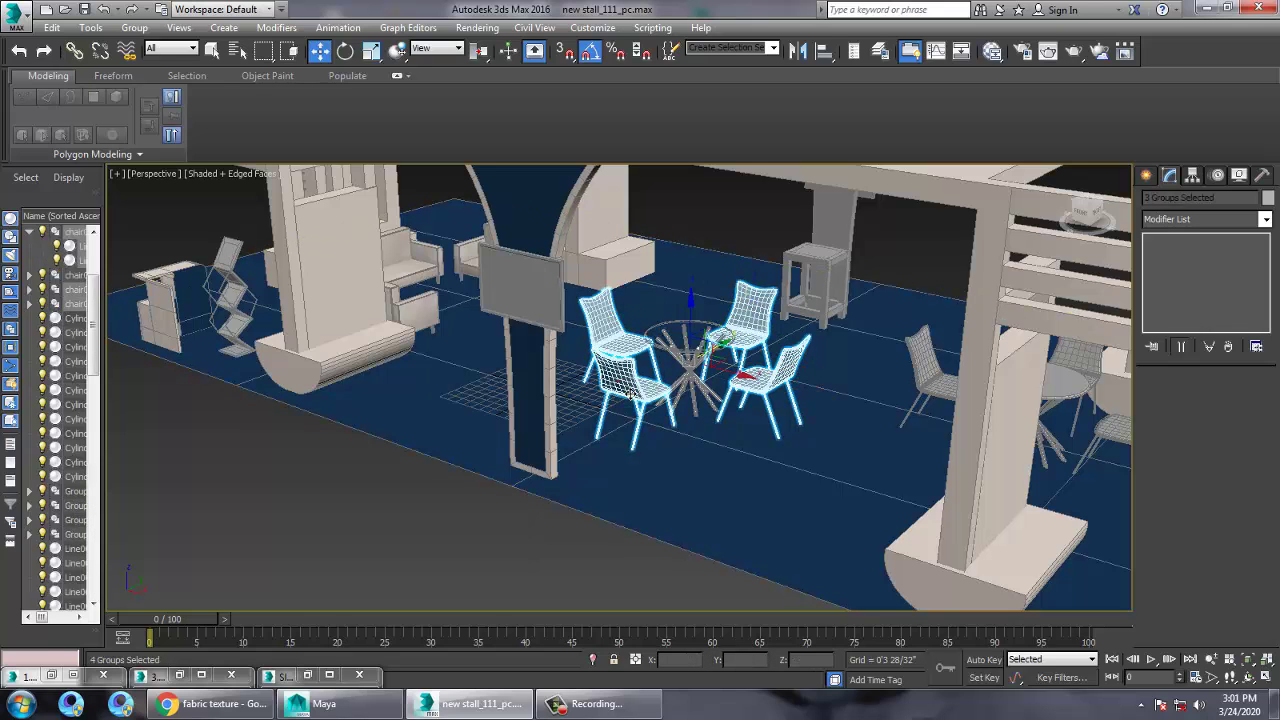
alt+middle_drag(734, 352, 791, 340)
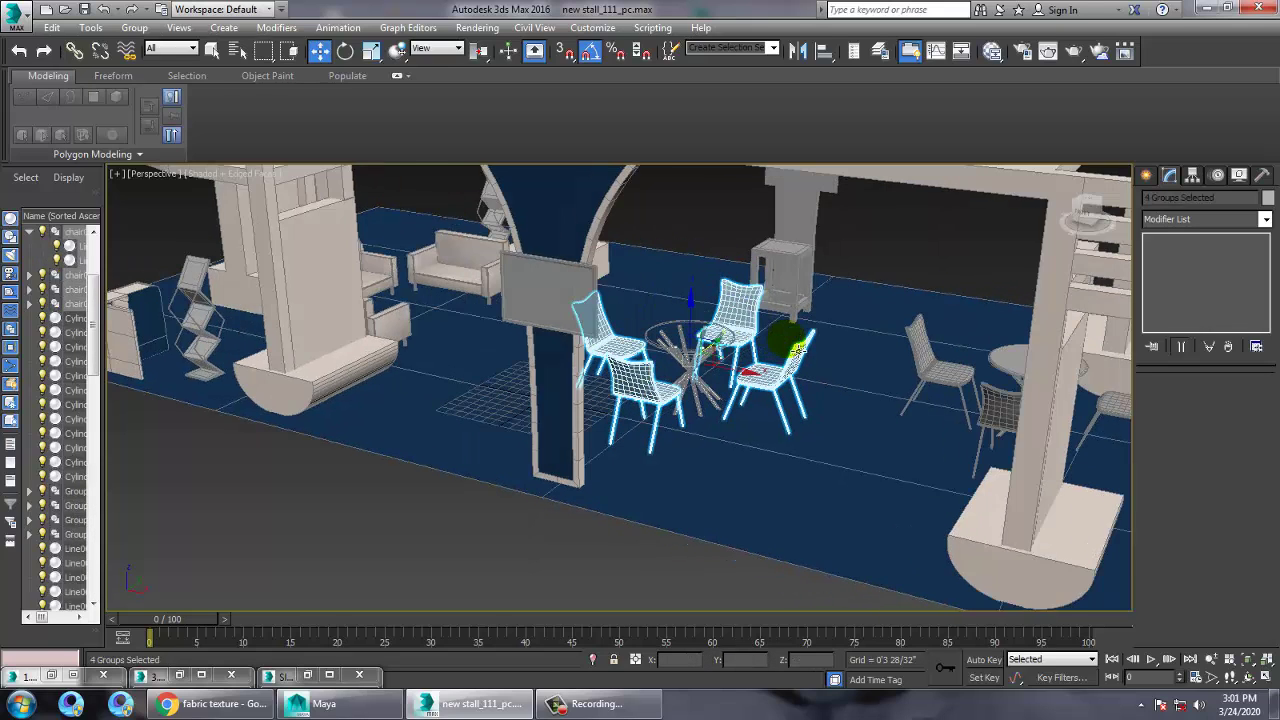
click(133, 28)
click(160, 63)
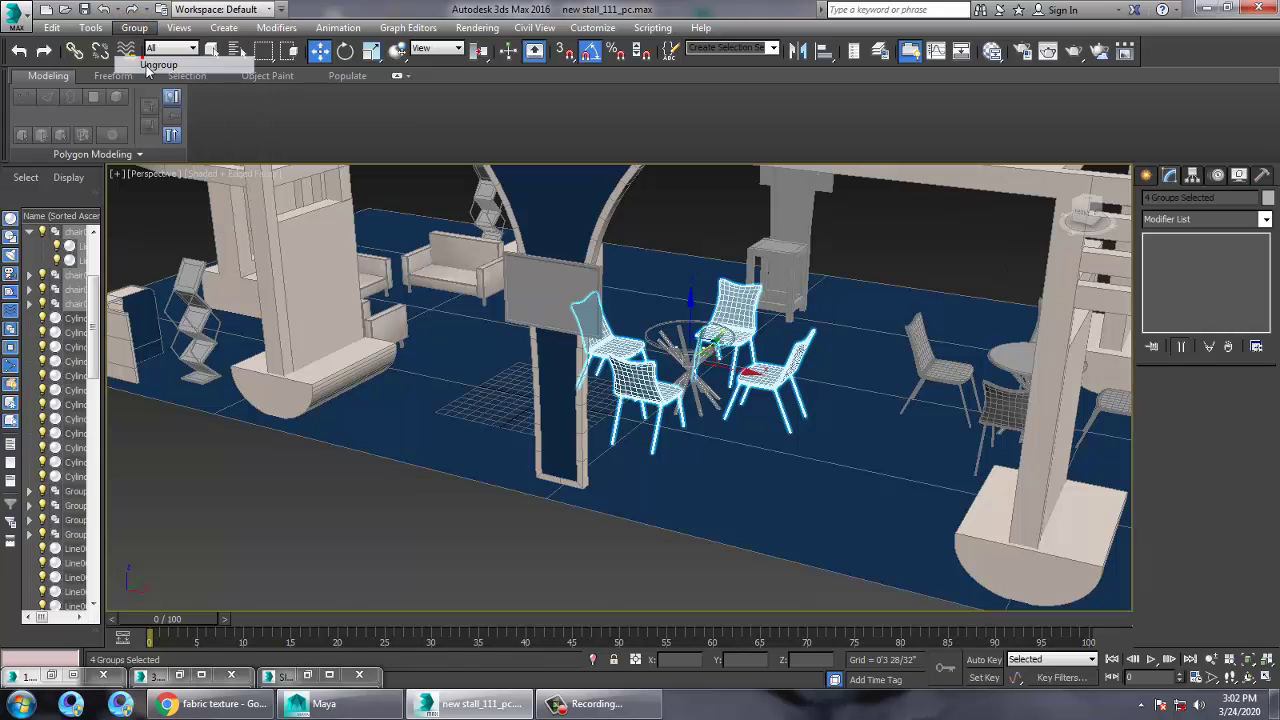
click(358, 548)
Step: Select only the seat shells of the four ungrouped chairs, leaving out their legs
alt+middle_drag(680, 412, 583, 300)
scroll(541, 304, down, 4)
scroll(583, 300, up, 5)
click(580, 330)
ctrl+click(595, 382)
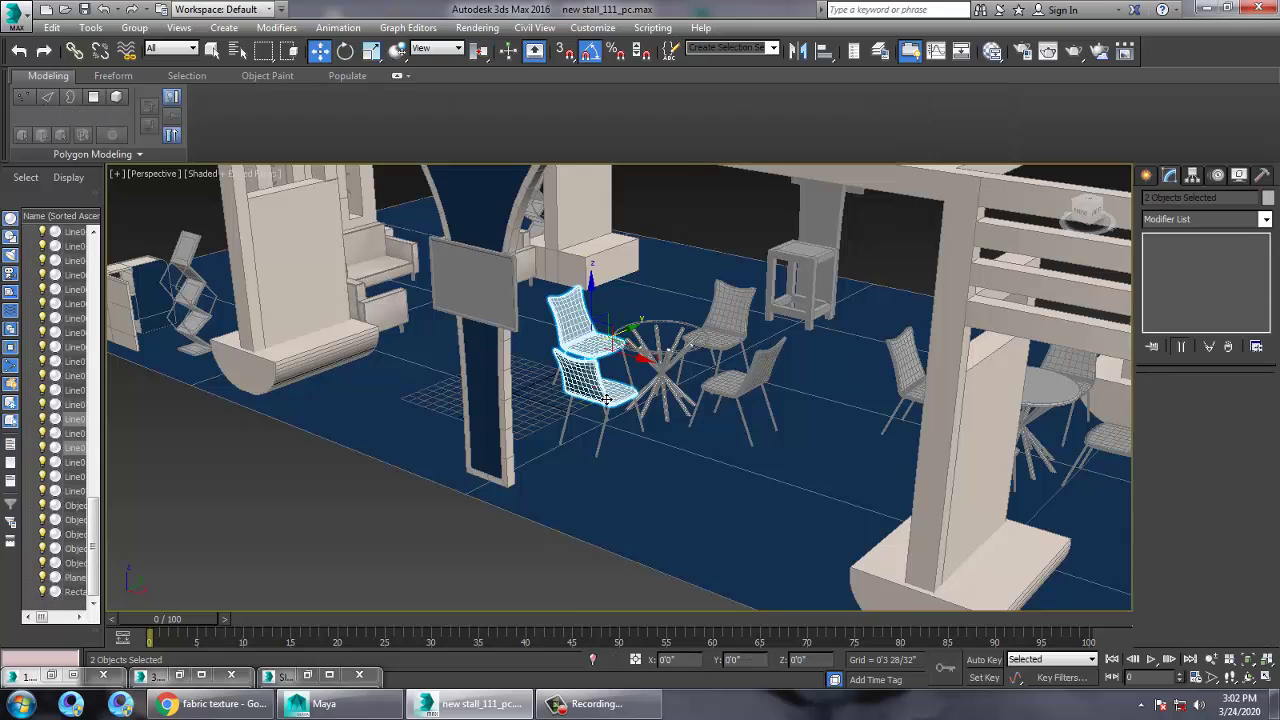
ctrl+click(753, 400)
ctrl+click(741, 313)
Step: Create another VRayMtl in an empty area of the material graph and name it olastic
key(m)
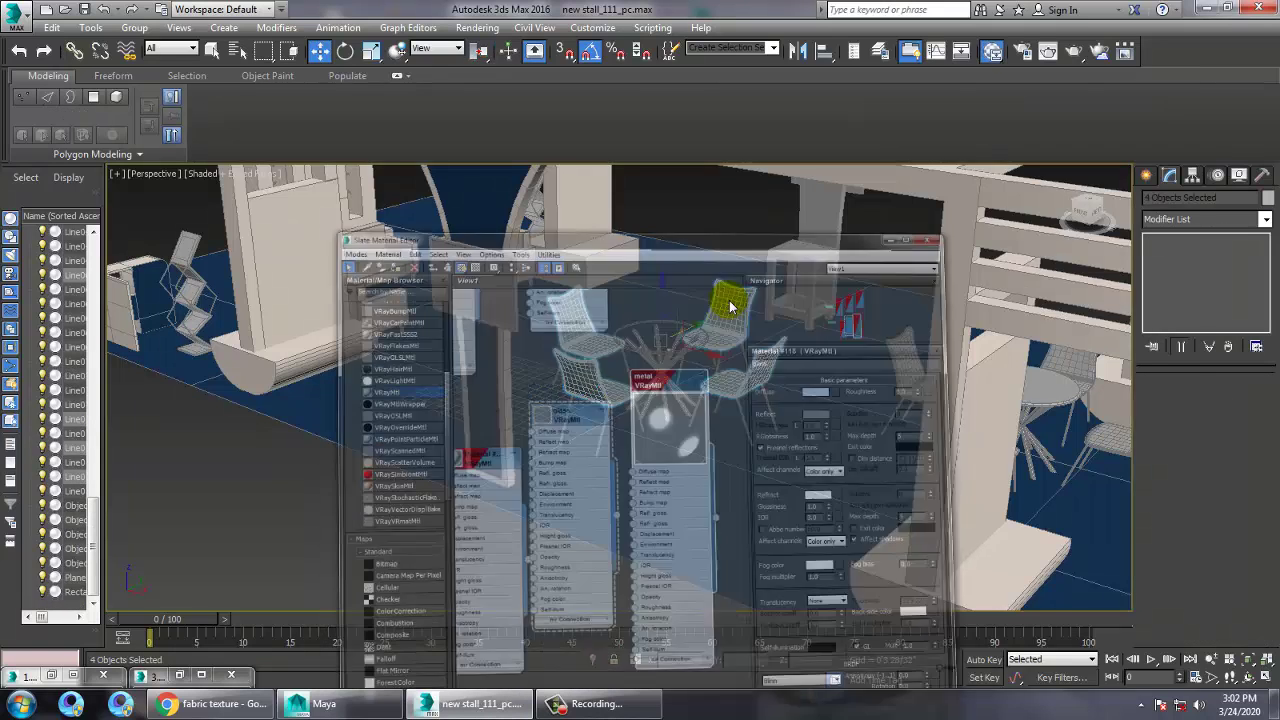
middle_drag(805, 345, 754, 160)
middle_drag(854, 380, 906, 278)
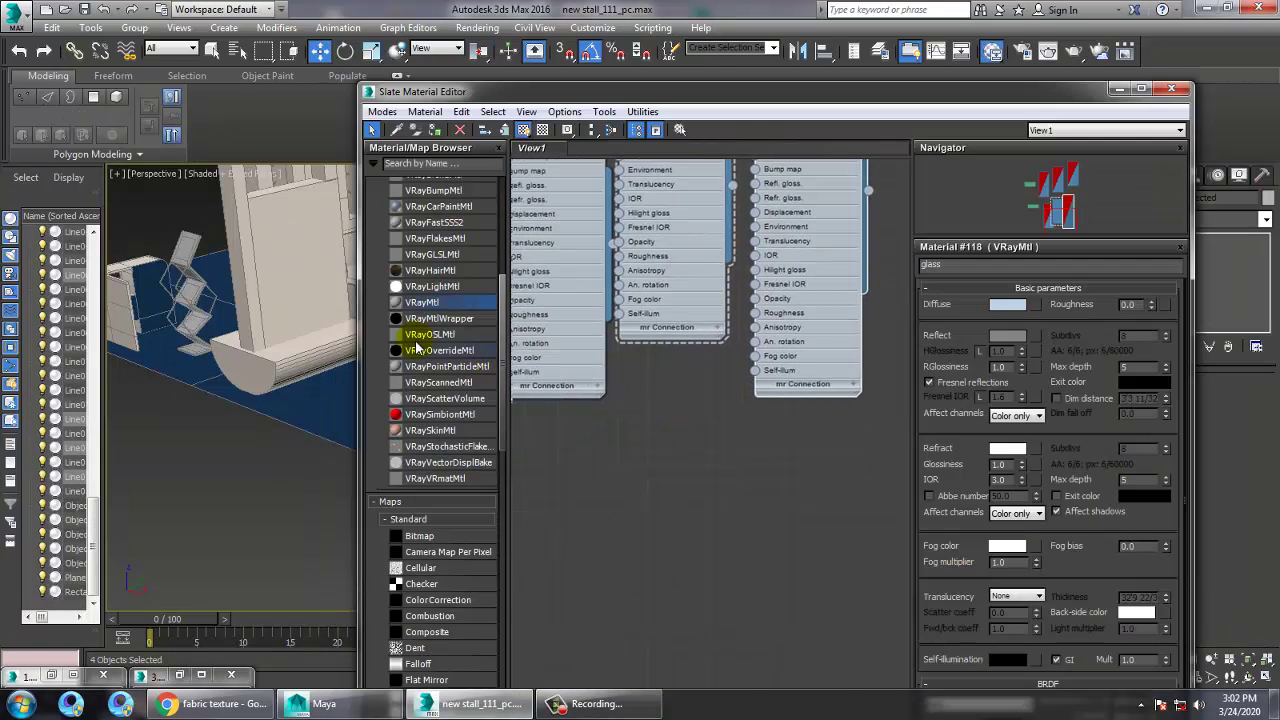
drag(707, 490, 705, 488)
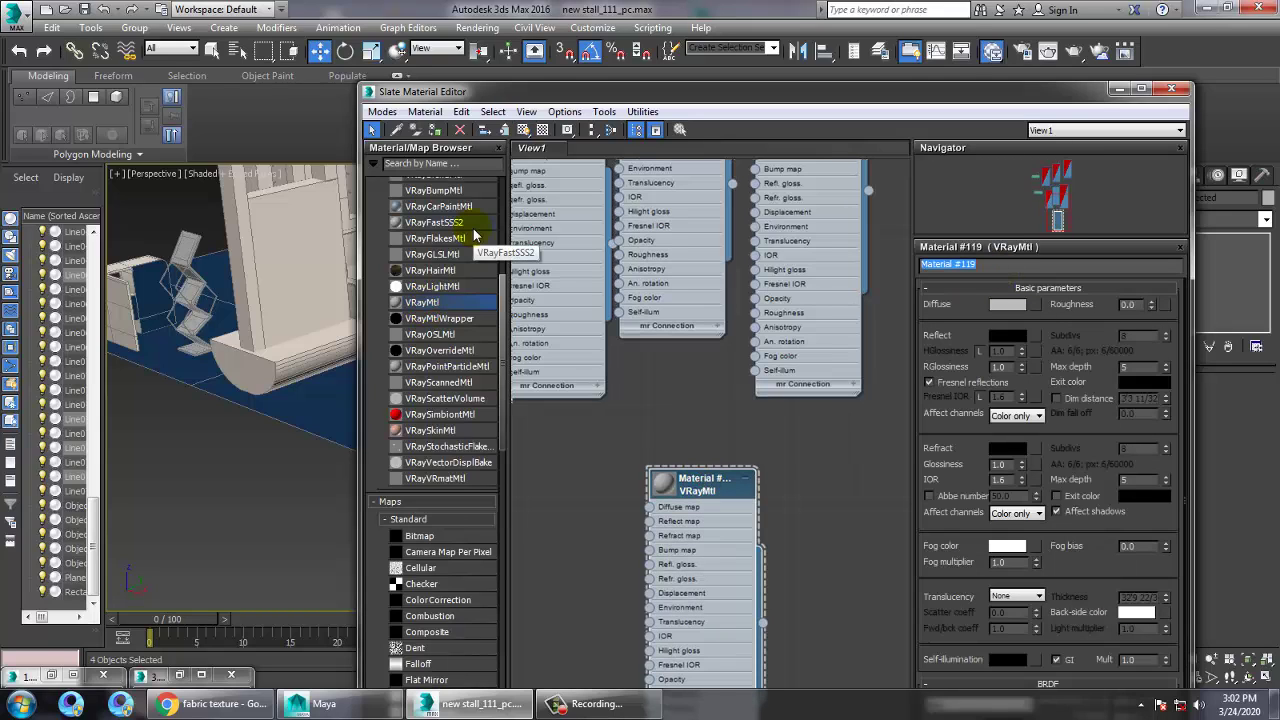
text(olastic)
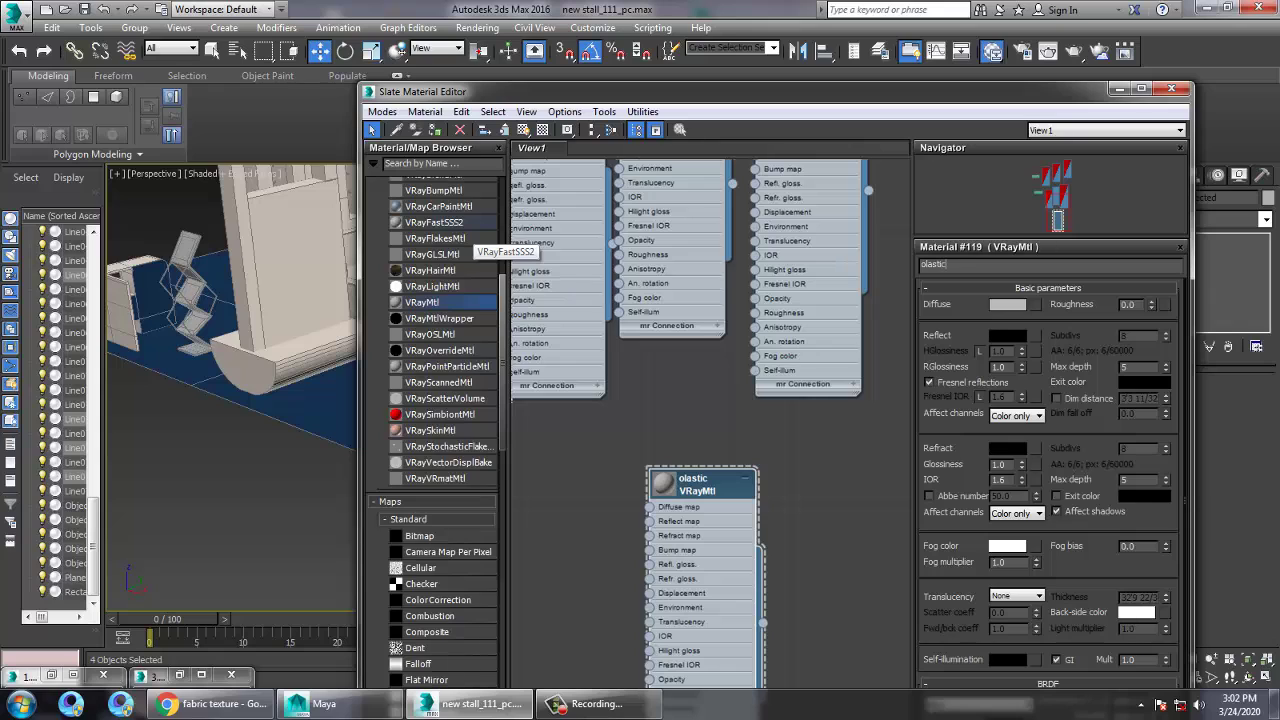
Step: Set the olastic material's diffuse colour to white (255) and its reflection to grey 164, and assign it to the selected seat shells
click(1008, 310)
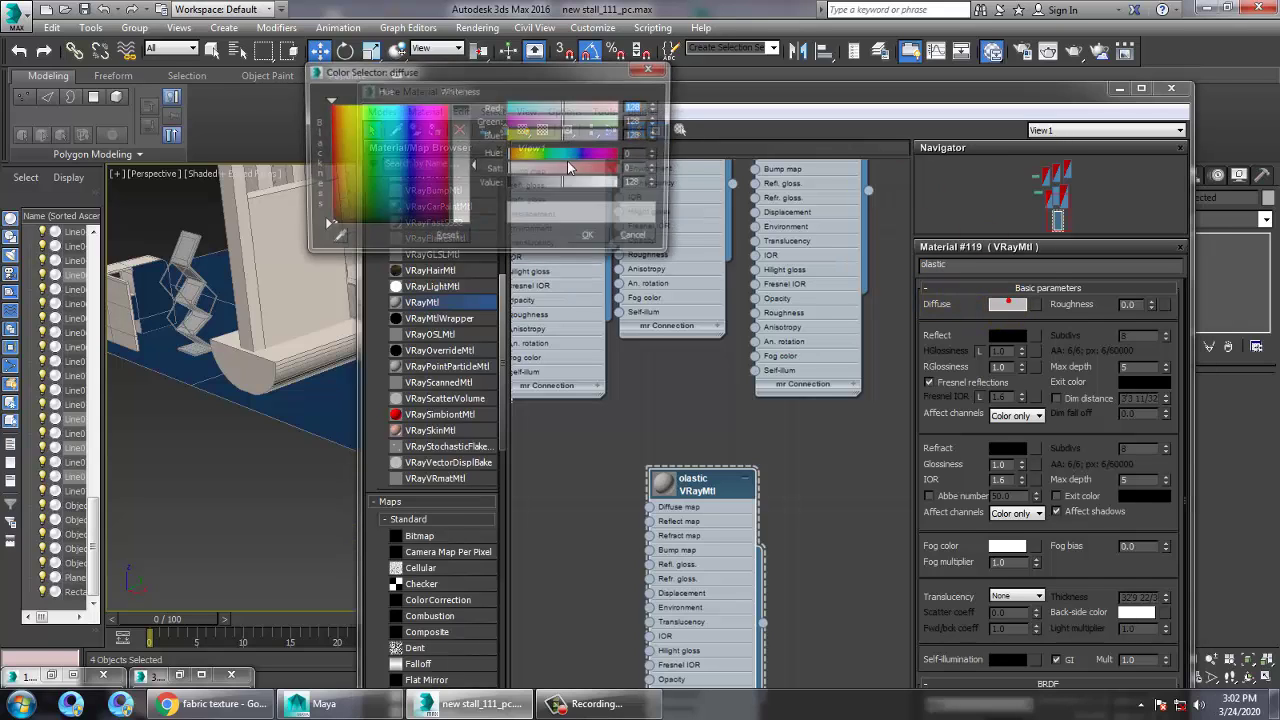
drag(466, 168, 471, 228)
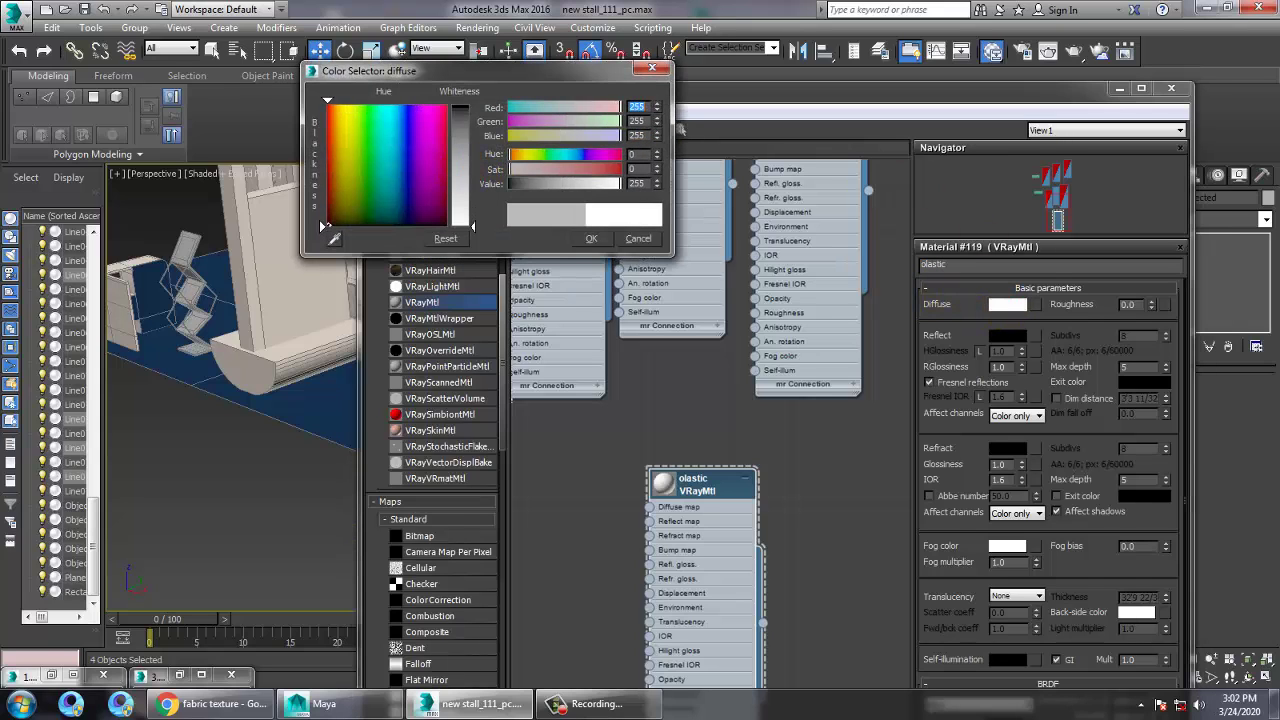
click(598, 240)
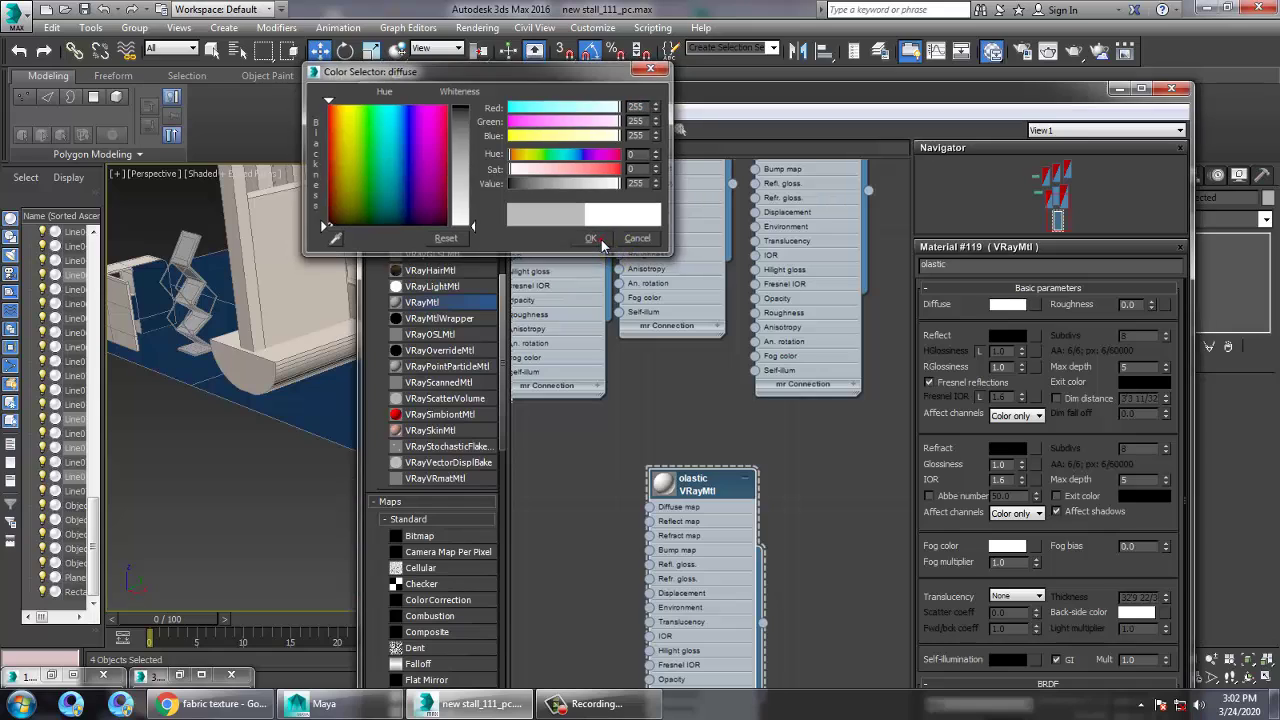
click(1008, 335)
drag(471, 115, 473, 185)
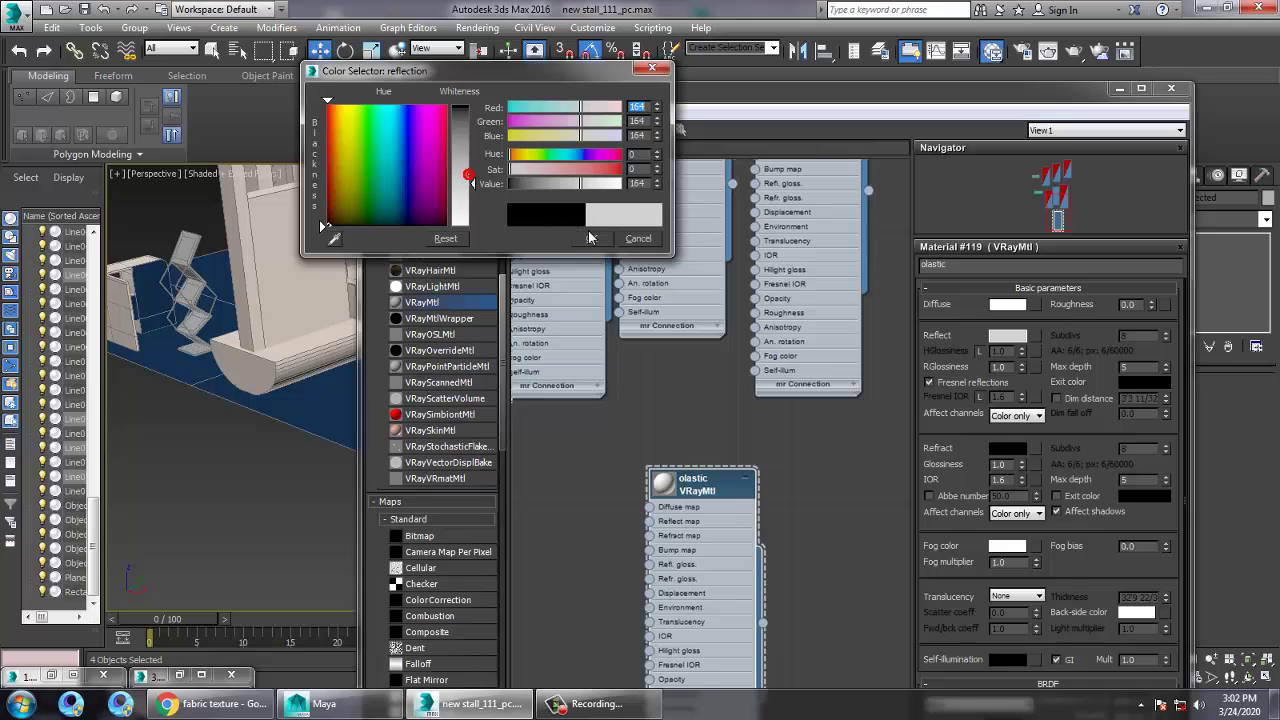
click(591, 238)
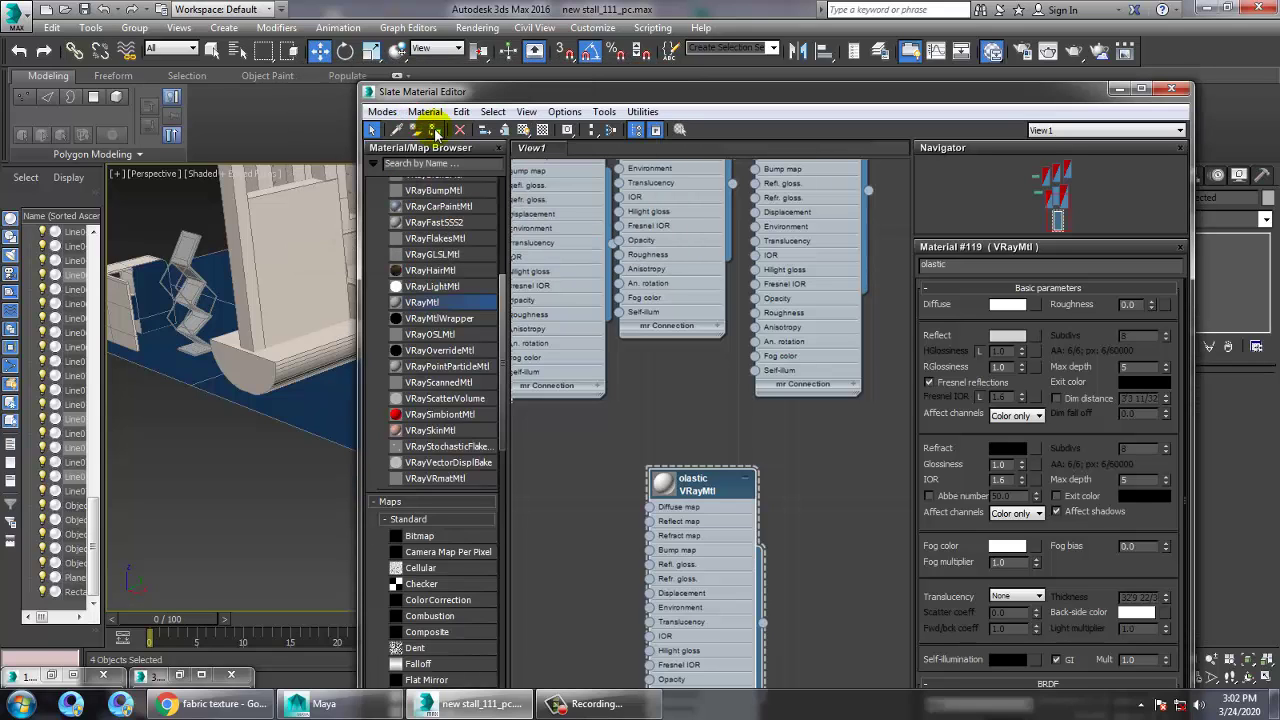
click(1117, 89)
Step: Select only the legs of the table and its four chairs, excluding the columns, floor, ceiling and display stands
alt+middle_drag(624, 450, 606, 390)
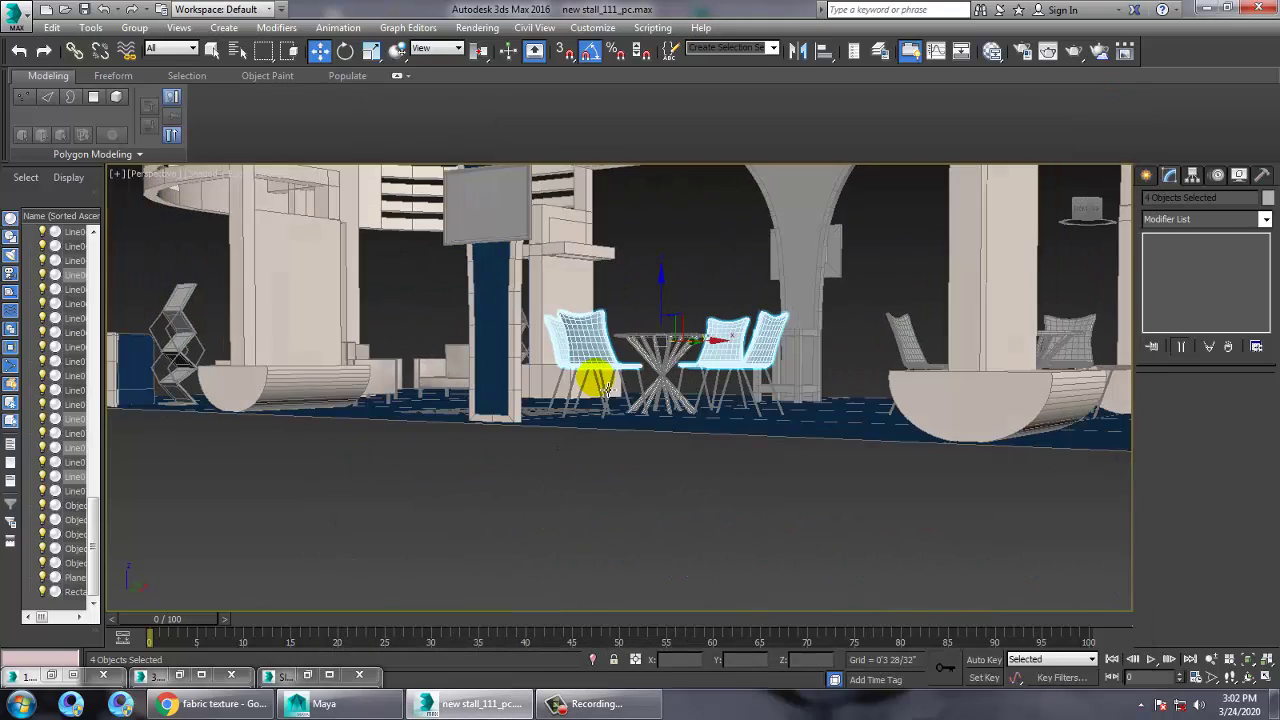
drag(838, 384, 529, 400)
ctrl+drag(921, 232, 924, 233)
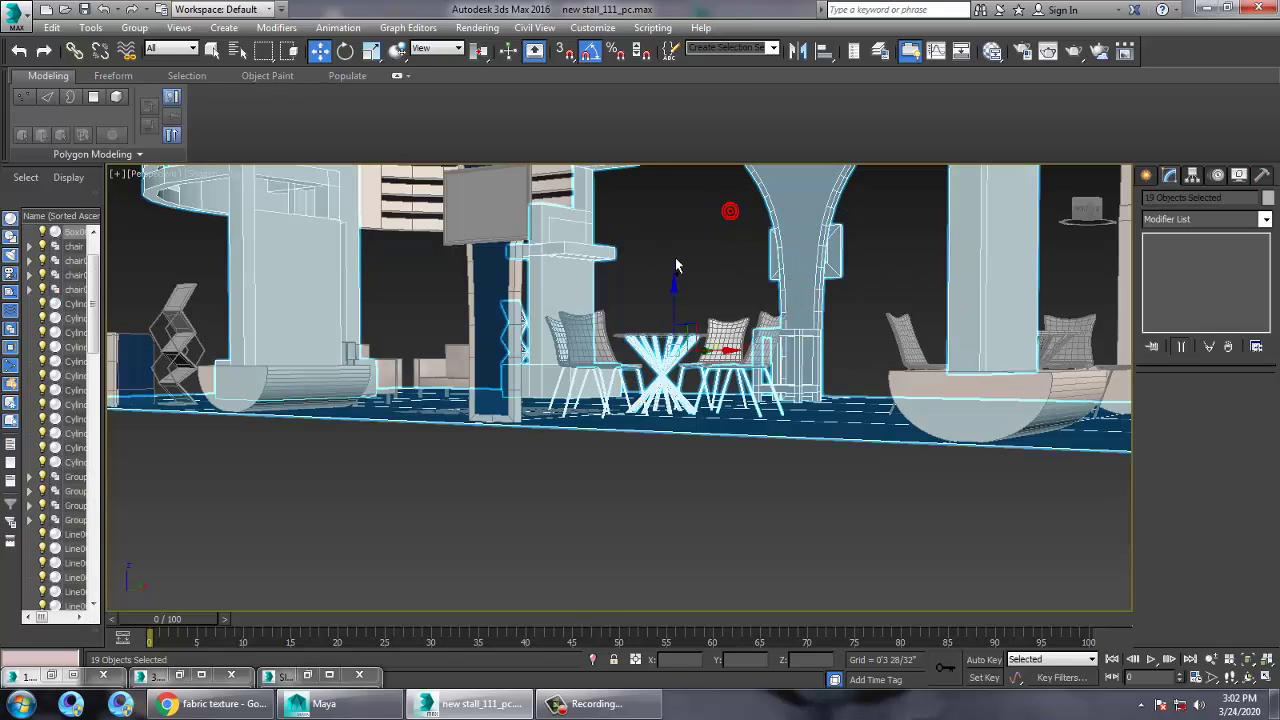
ctrl+drag(385, 270, 378, 268)
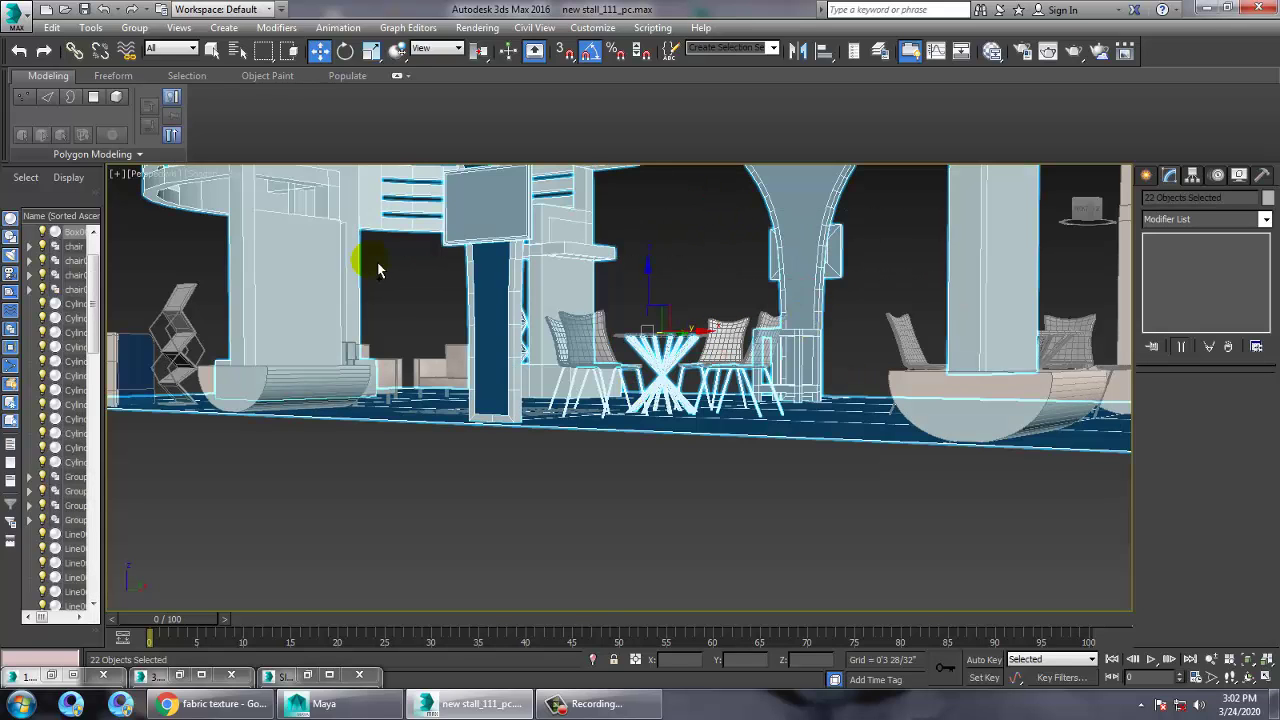
alt+click(480, 342)
alt+drag(897, 206, 592, 266)
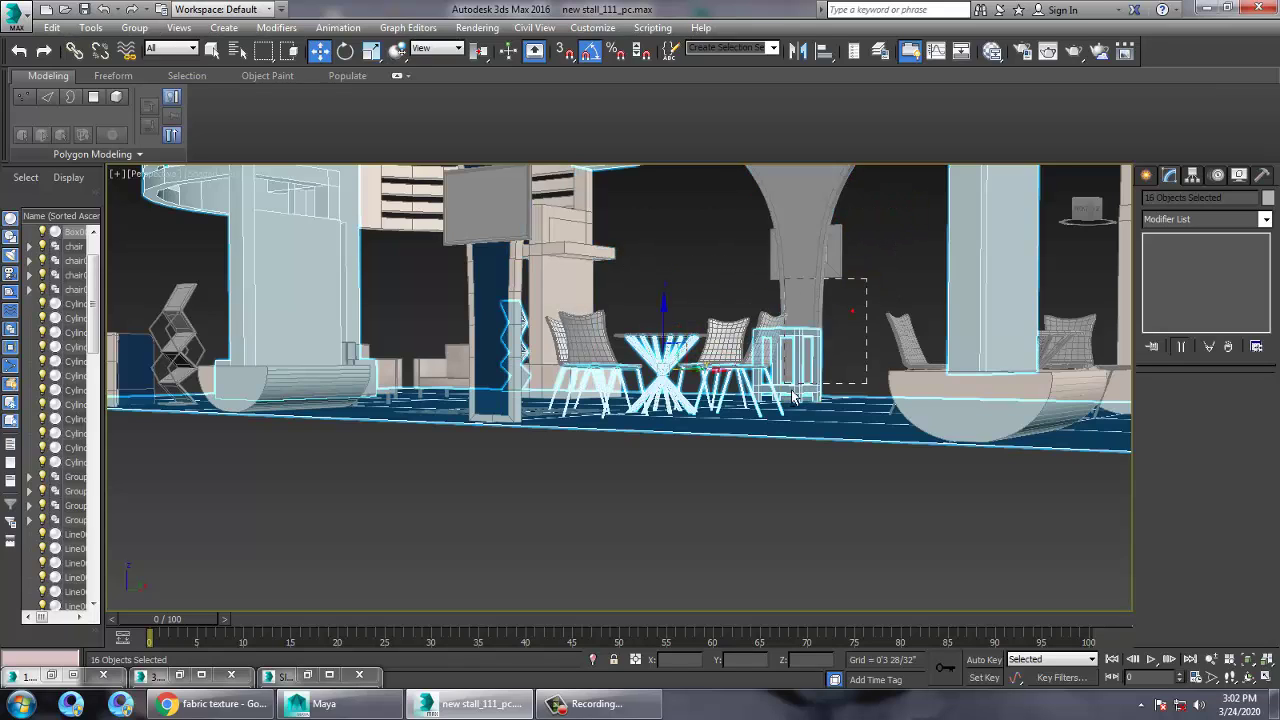
alt+drag(791, 391, 790, 393)
alt+drag(857, 326, 996, 684)
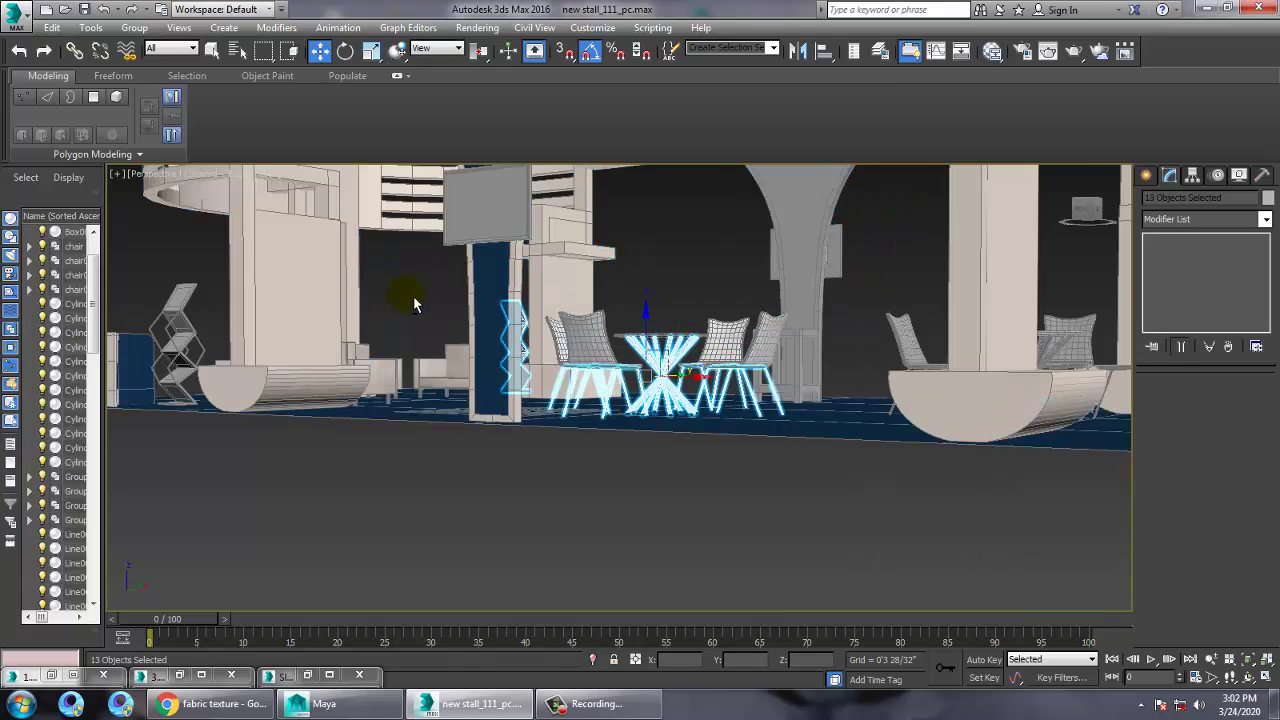
alt+drag(529, 471, 530, 472)
Step: Lift the selected legs above the floor to check the selection, and undo the move
scroll(524, 334, down, 5)
alt+middle_drag(526, 332, 538, 418)
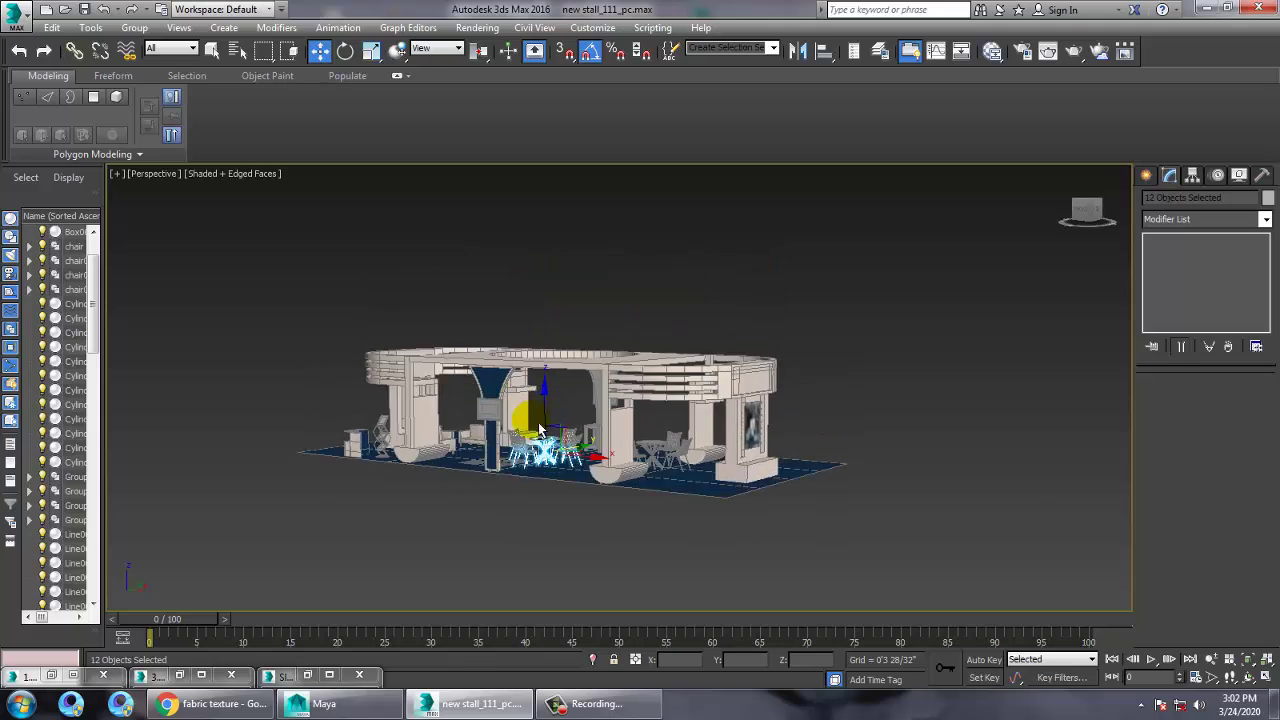
scroll(538, 425, up, 3)
drag(576, 395, 582, 260)
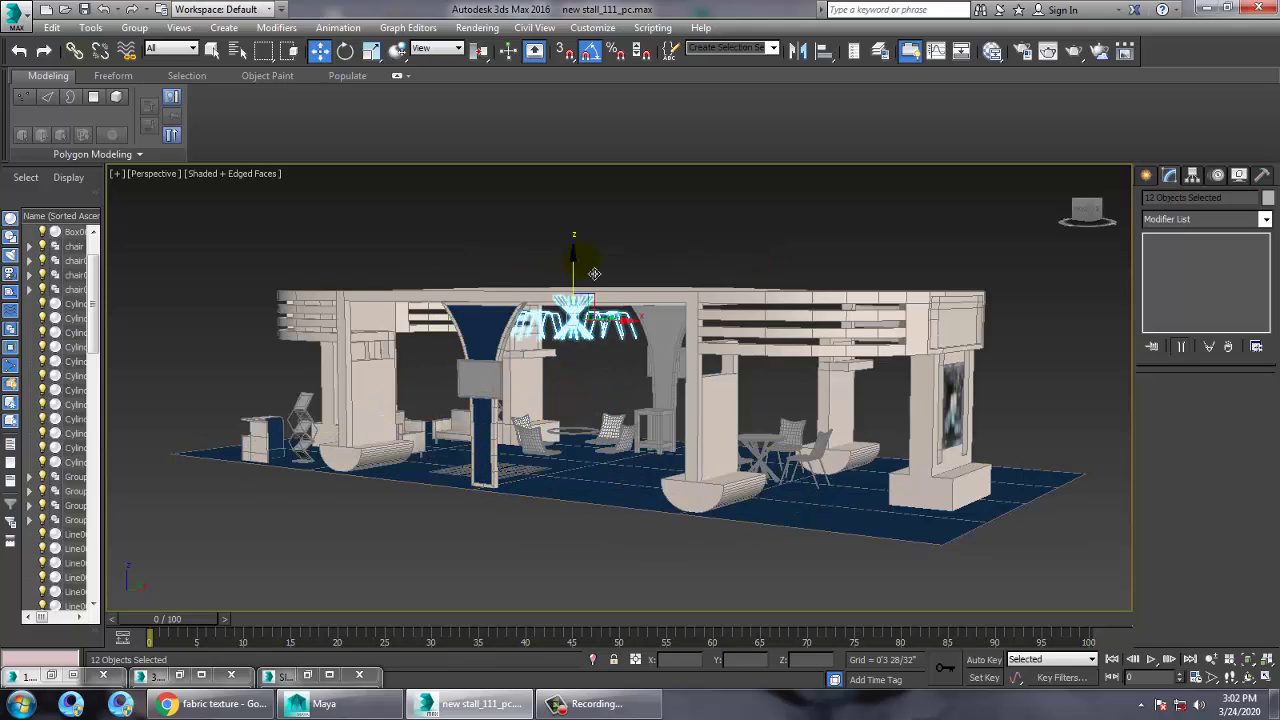
key(ctrl+z)
Step: Assign the existing metal material to the selected table and chair legs
scroll(629, 441, up, 5)
alt+middle_drag(629, 441, 676, 376)
key(m)
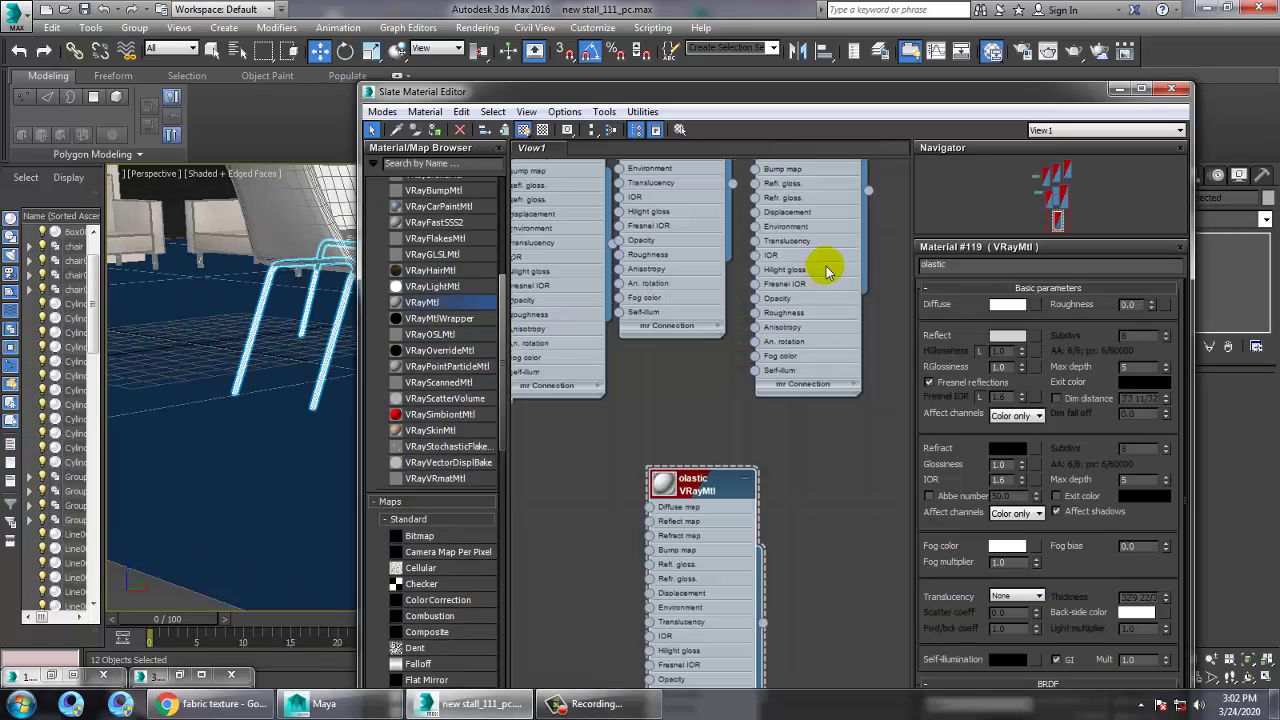
click(762, 217)
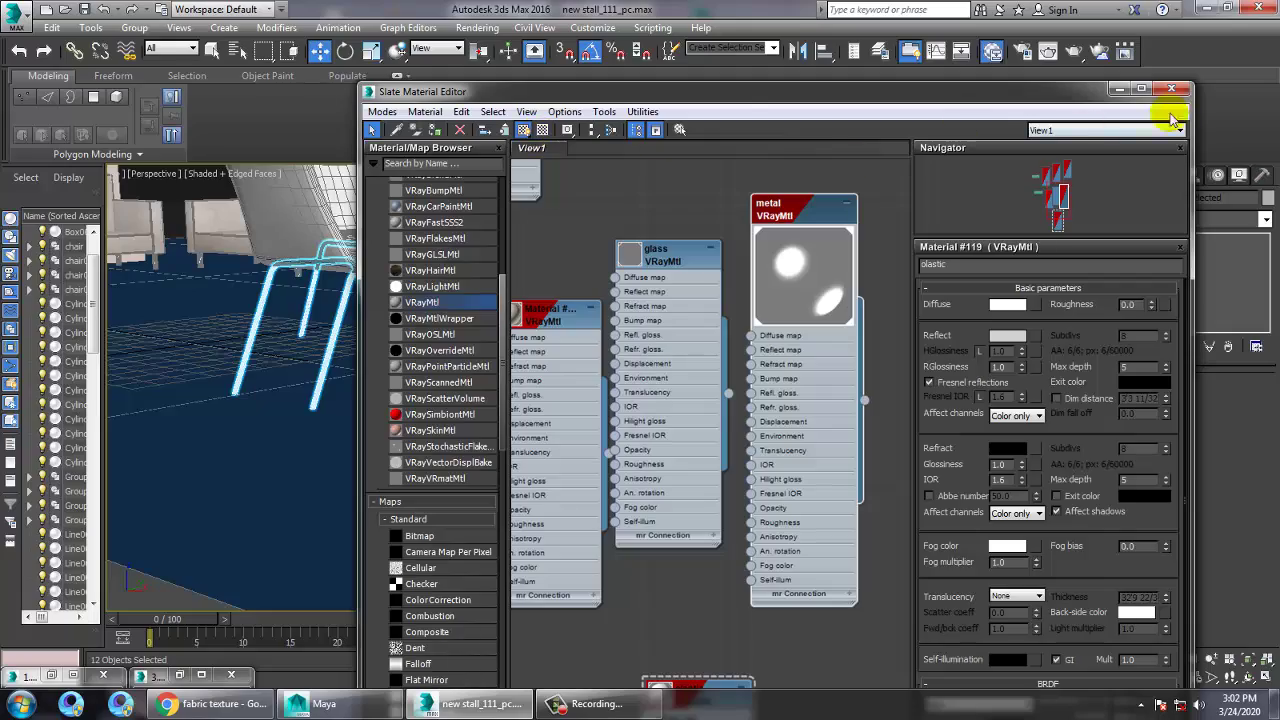
click(1120, 89)
Step: Select the untextured second table with its four chairs in the top view, excluding the surrounding stall structure
scroll(674, 346, down, 5)
middle_drag(674, 346, 672, 399)
middle_drag(672, 399, 620, 429)
key(alt+w)
middle_drag(437, 349, 380, 349)
key(alt+w)
middle_drag(554, 349, 526, 377)
scroll(625, 381, up, 3)
mouse_move(625, 381)
middle_down()
mouse_move(651, 395)
mouse_move(600, 409)
middle_up()
key(F3)
mouse_move(784, 344)
middle_down()
mouse_move(681, 341)
mouse_move(687, 393)
middle_up()
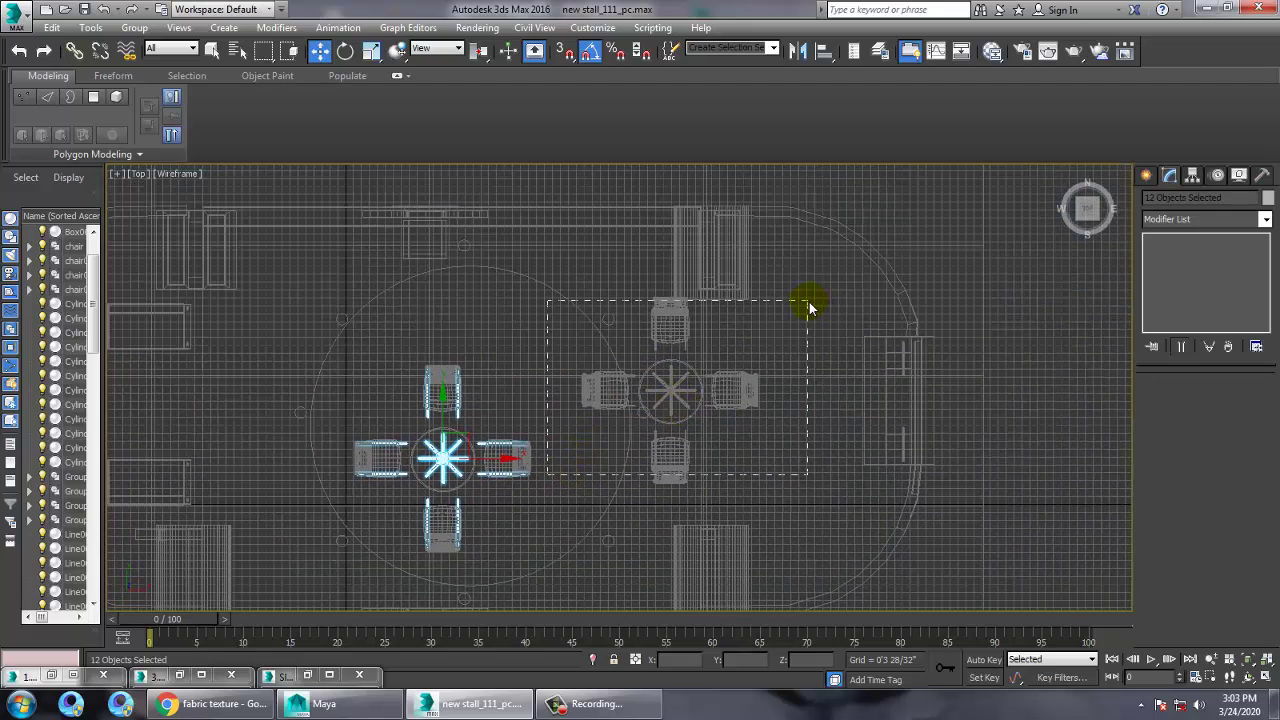
drag(809, 302, 809, 303)
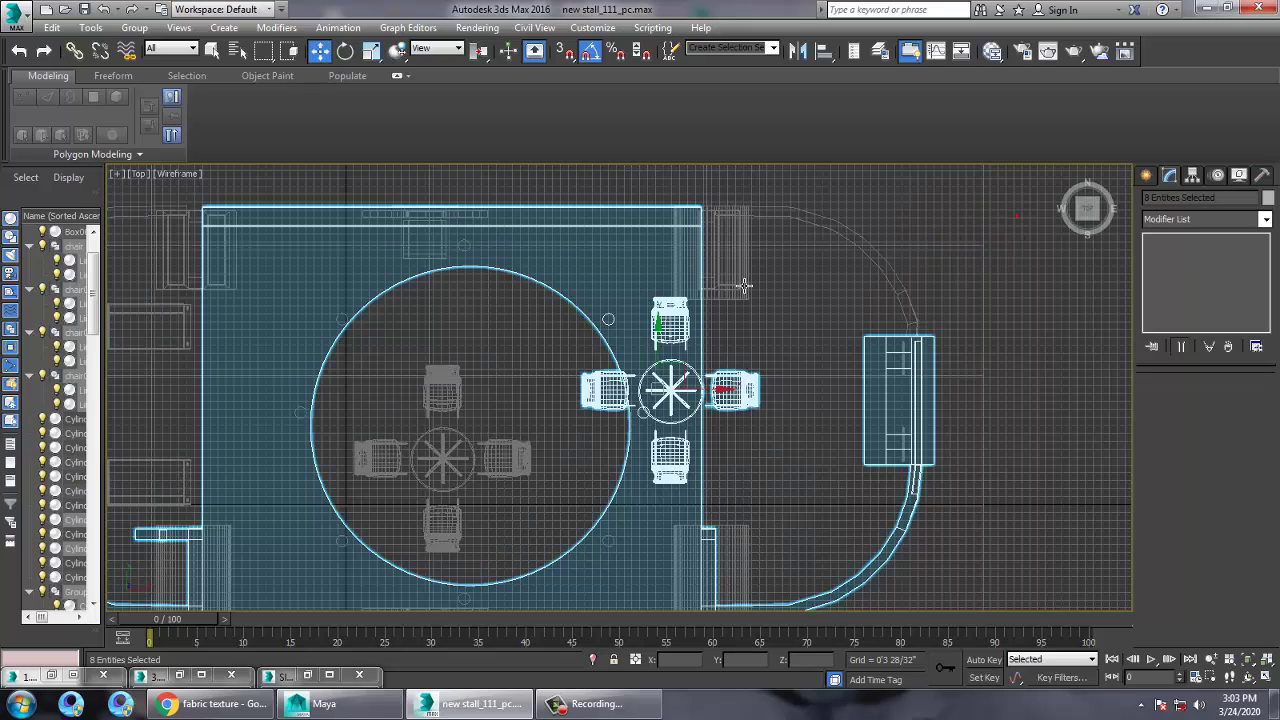
alt+drag(633, 231, 633, 232)
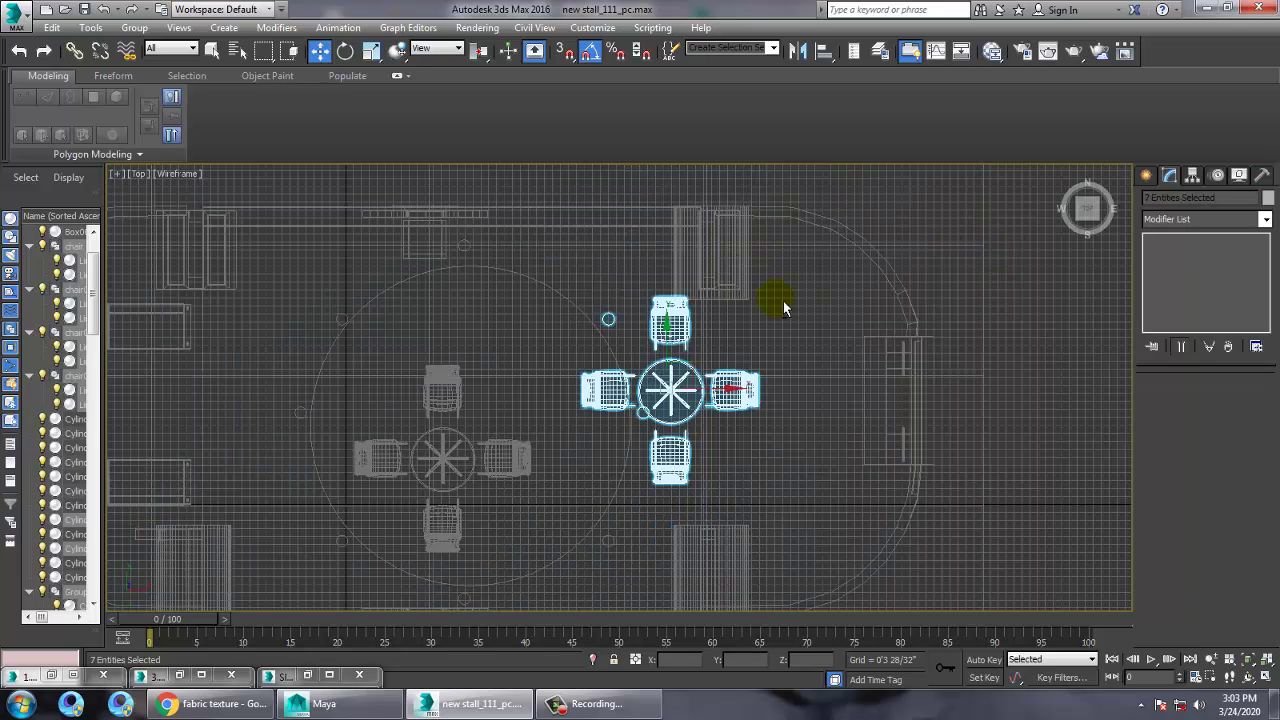
alt+drag(648, 358, 650, 360)
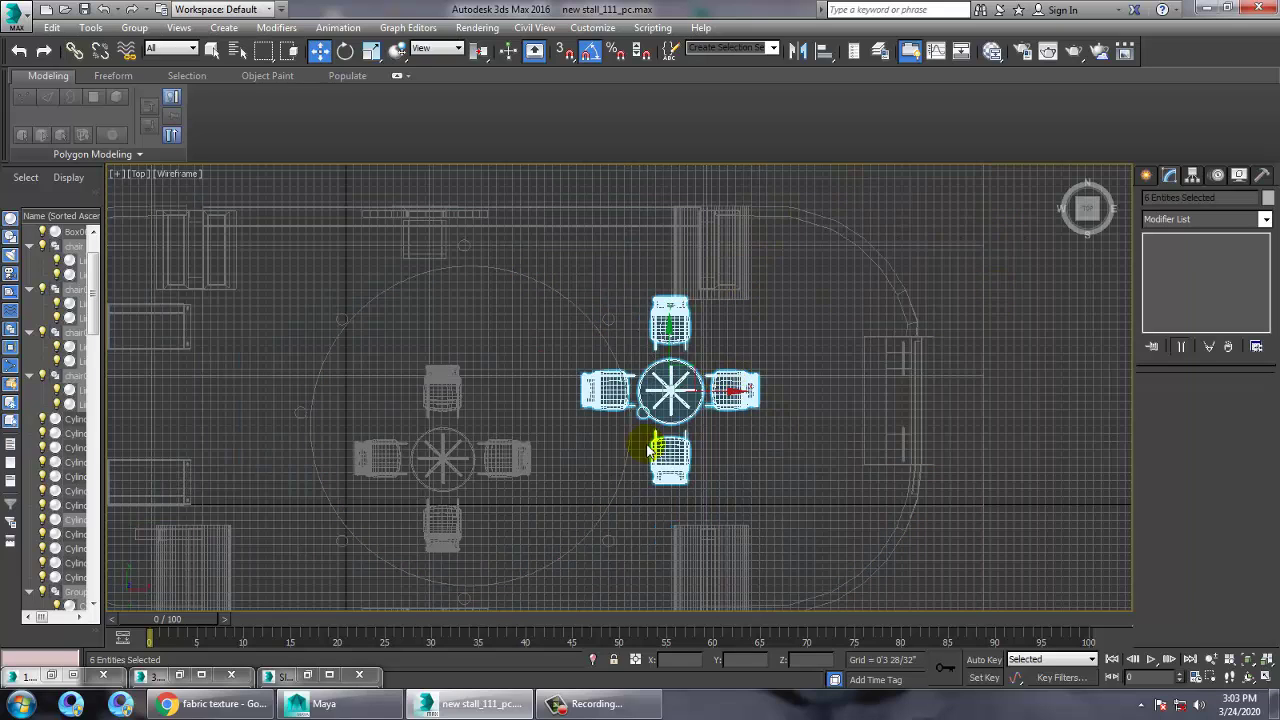
Step: Exclude the leftover ceiling cylinder from the selection and delete the untextured table with its four chairs
key(alt+w)
right_click(908, 494)
key(alt+w)
middle_drag(471, 288, 714, 345)
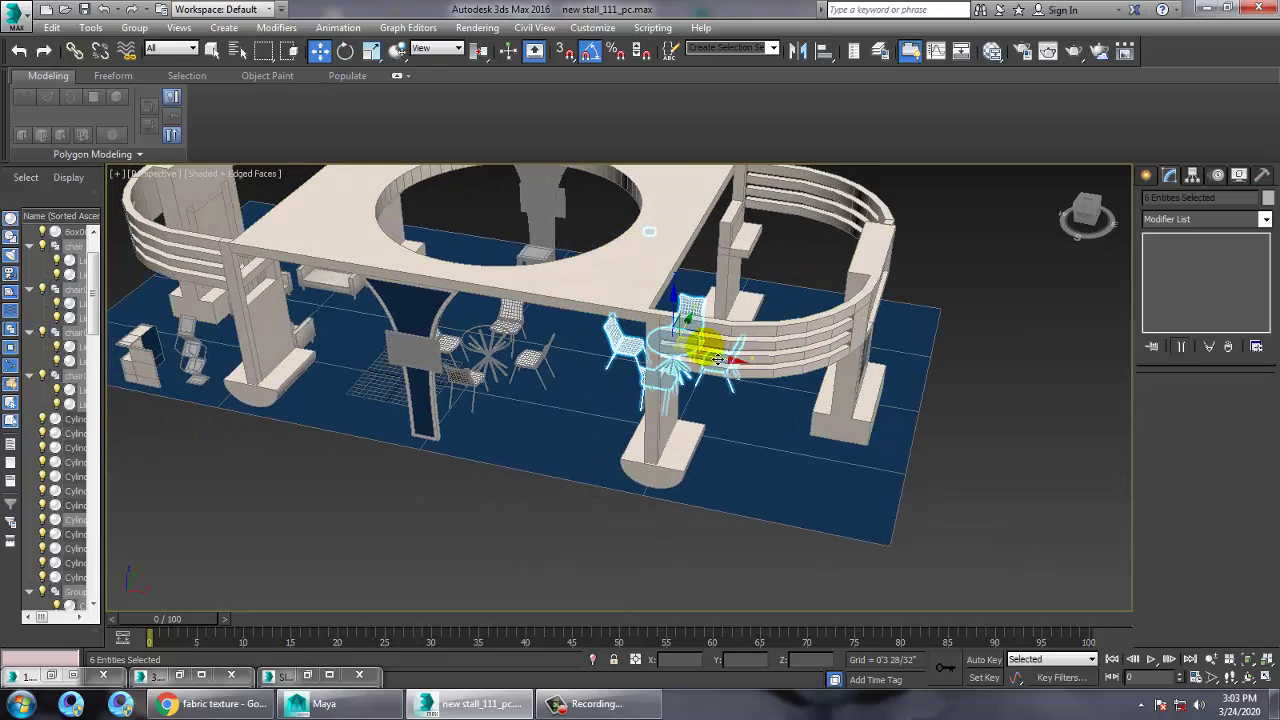
alt+drag(662, 243, 668, 250)
alt+middle_drag(798, 326, 791, 324)
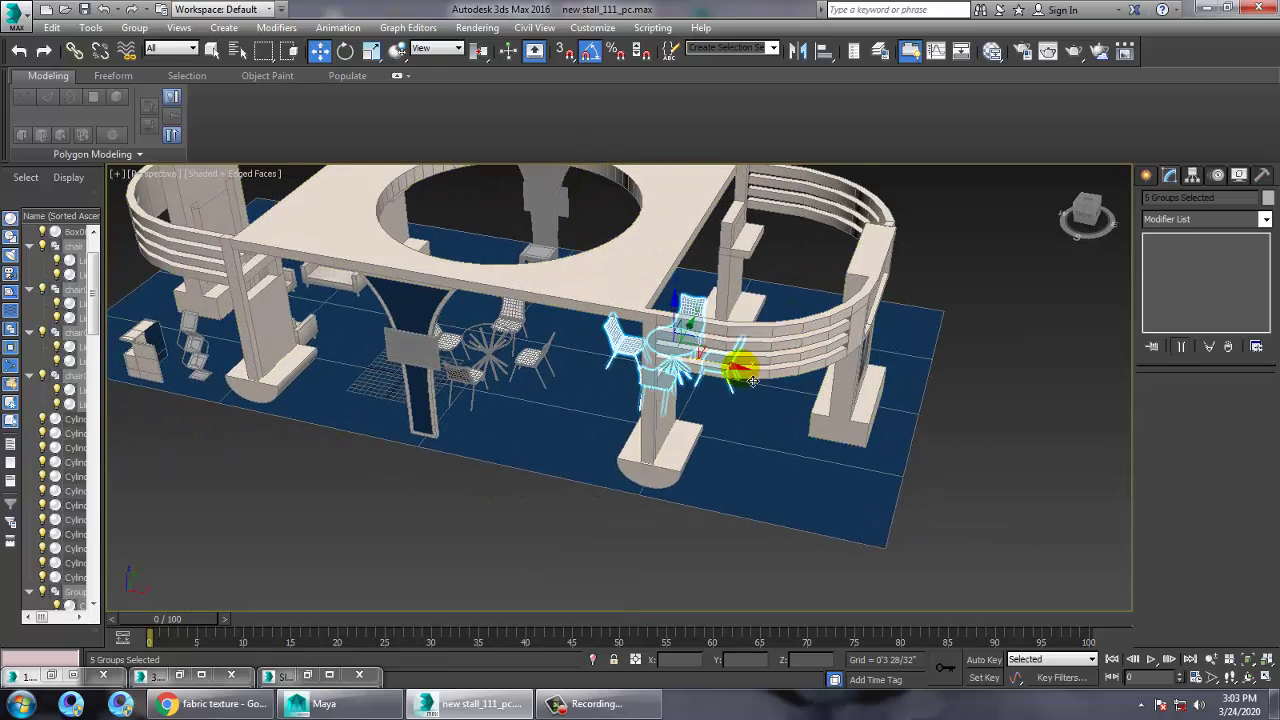
click(798, 356)
key(ctrl+z)
key(ctrl+z)
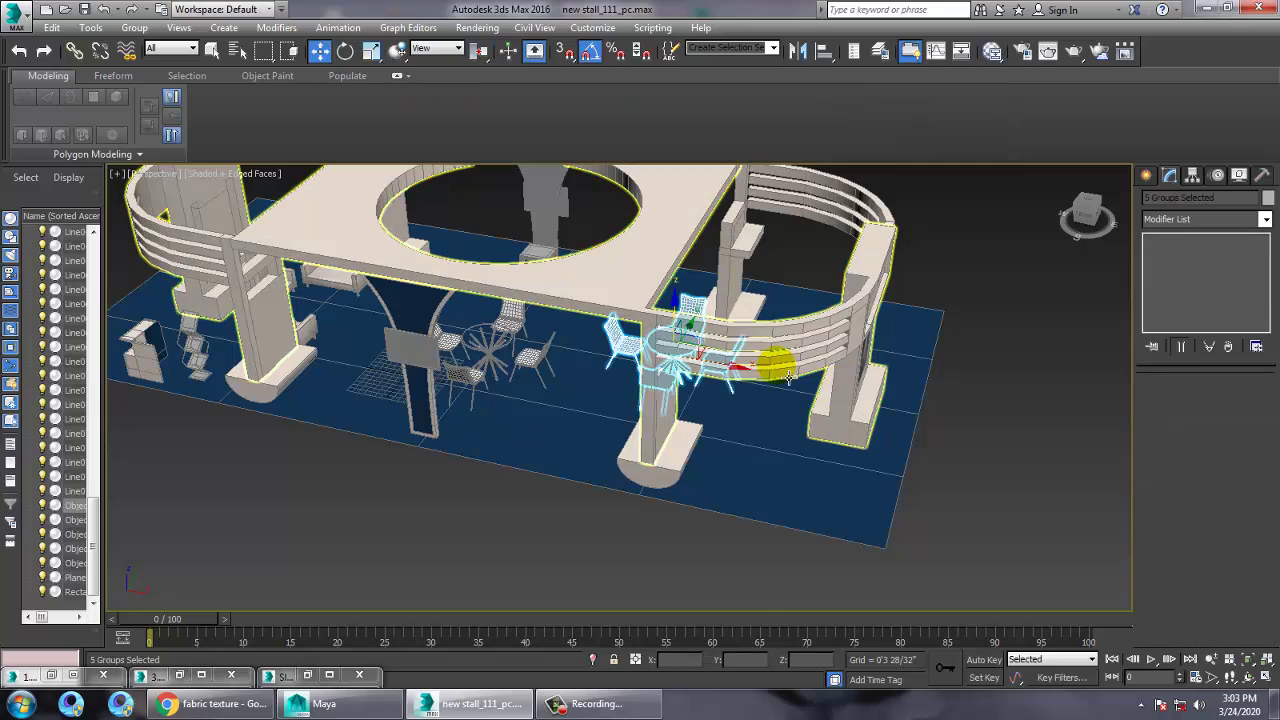
drag(766, 386, 1071, 429)
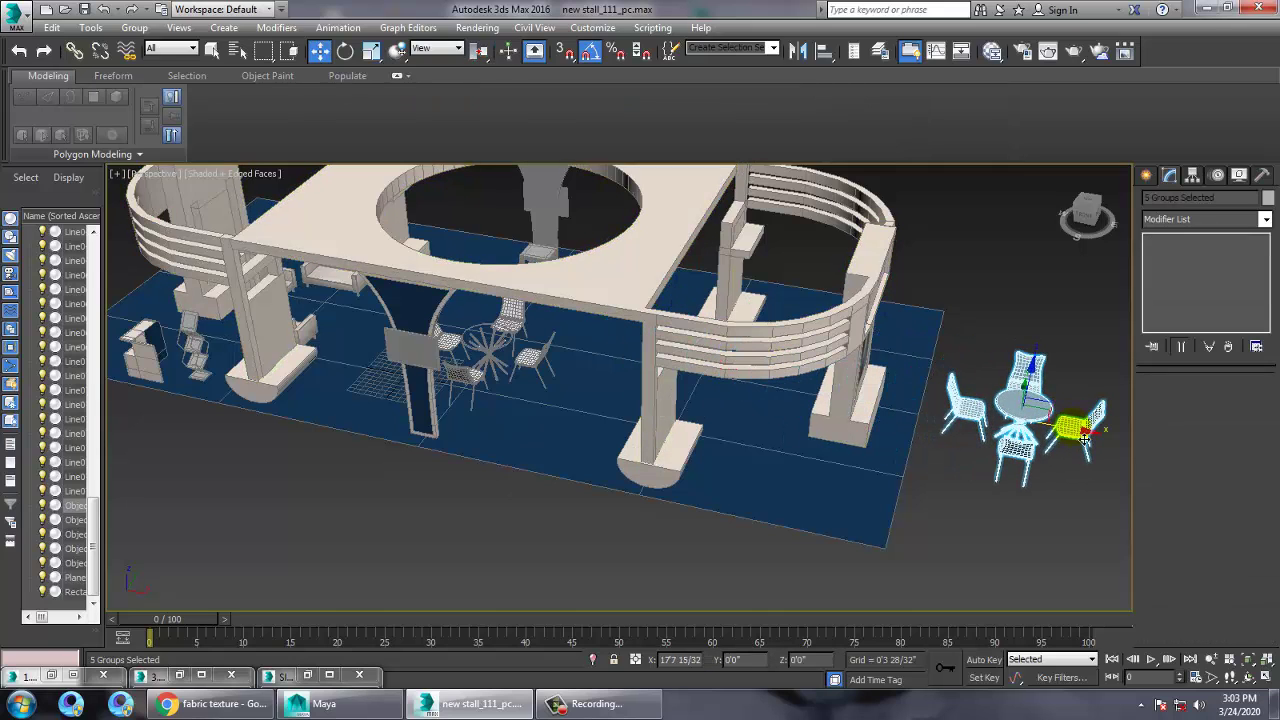
mouse_move(829, 400)
alt+middle_down()
mouse_move(846, 378)
mouse_move(713, 361)
mouse_move(852, 395)
alt+middle_up()
key(Delete)
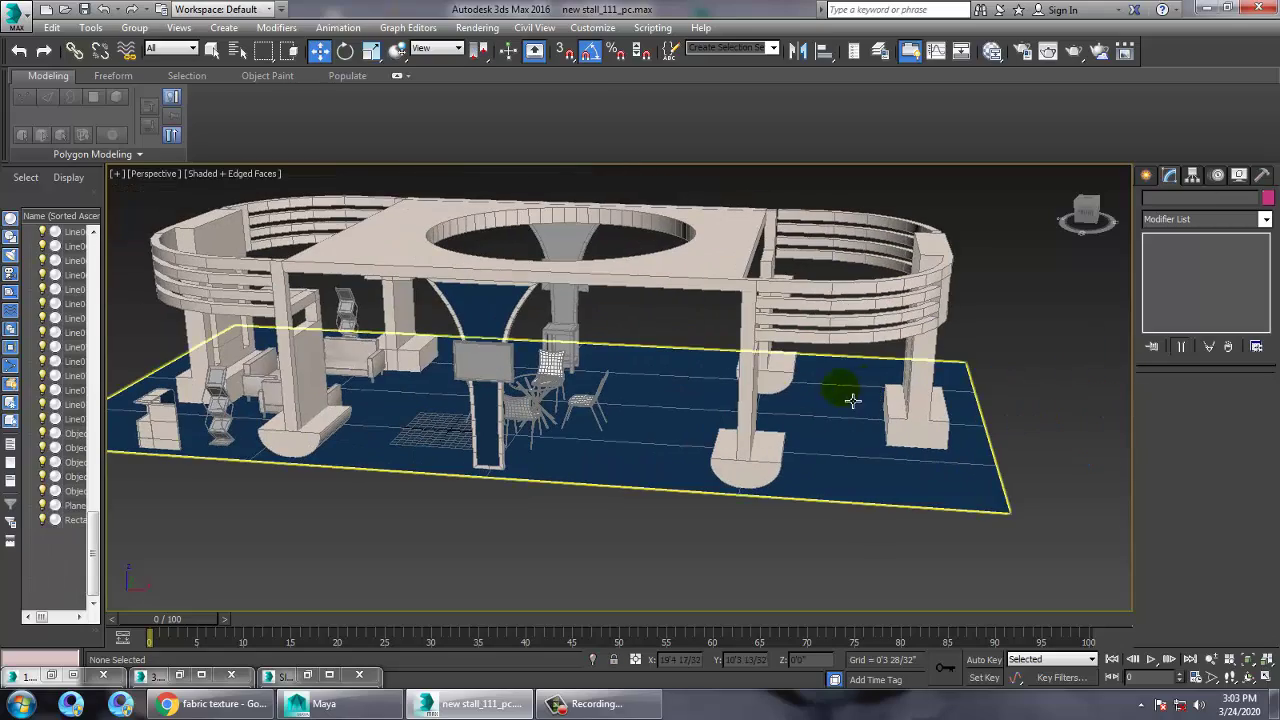
Step: Select the textured table with its four chairs and clone it as one copy along X towards the open end of the stall
alt+middle_drag(645, 376, 814, 429)
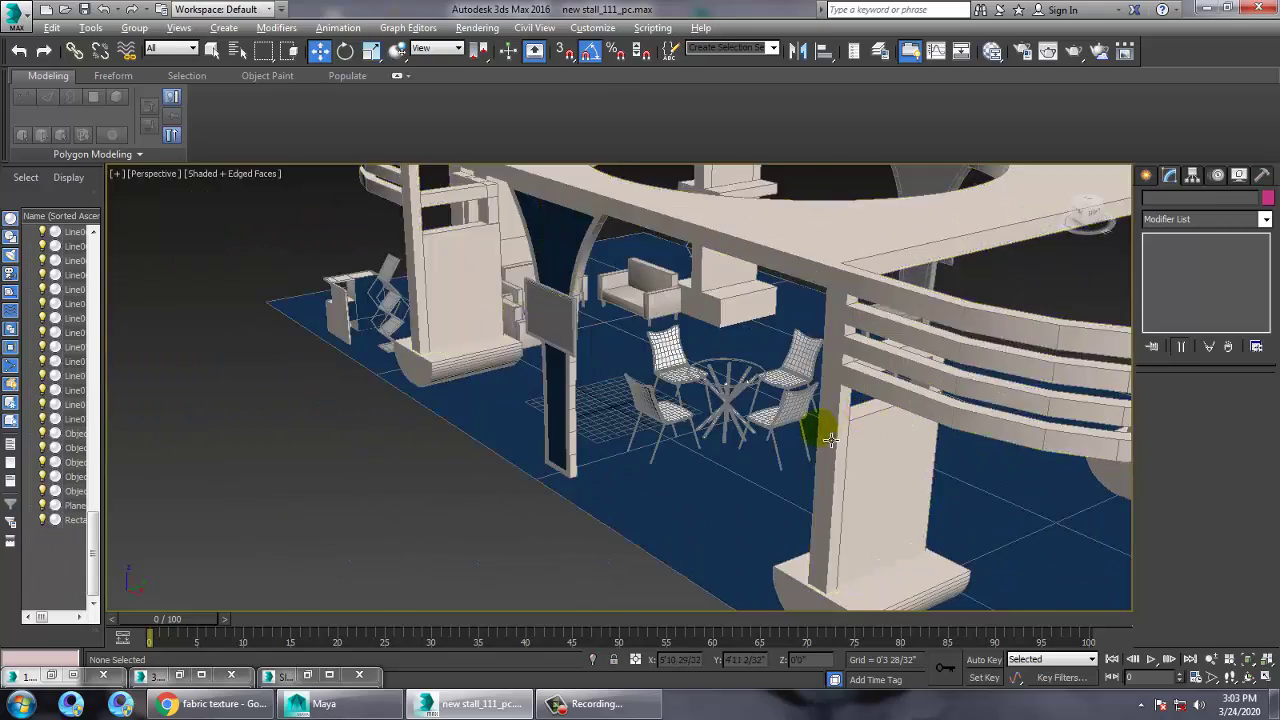
key(alt+w)
key(alt+w)
middle_drag(409, 288, 606, 300)
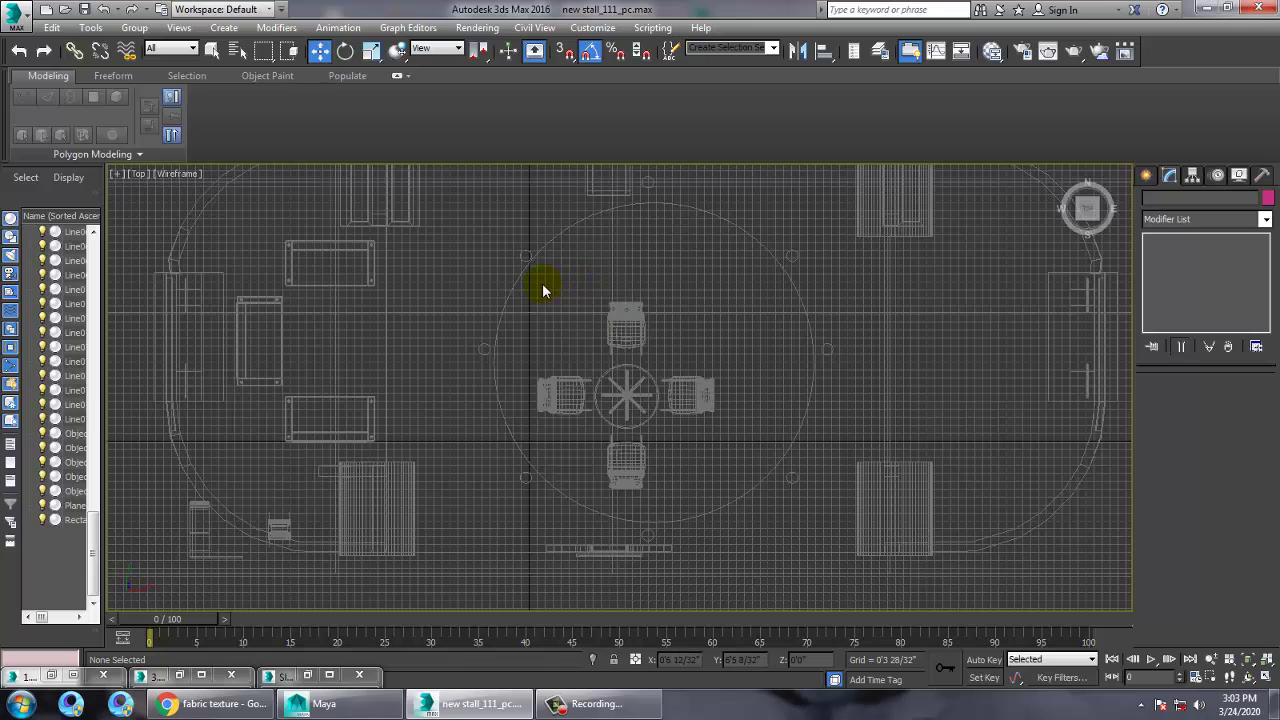
drag(743, 505, 531, 504)
key(alt+w)
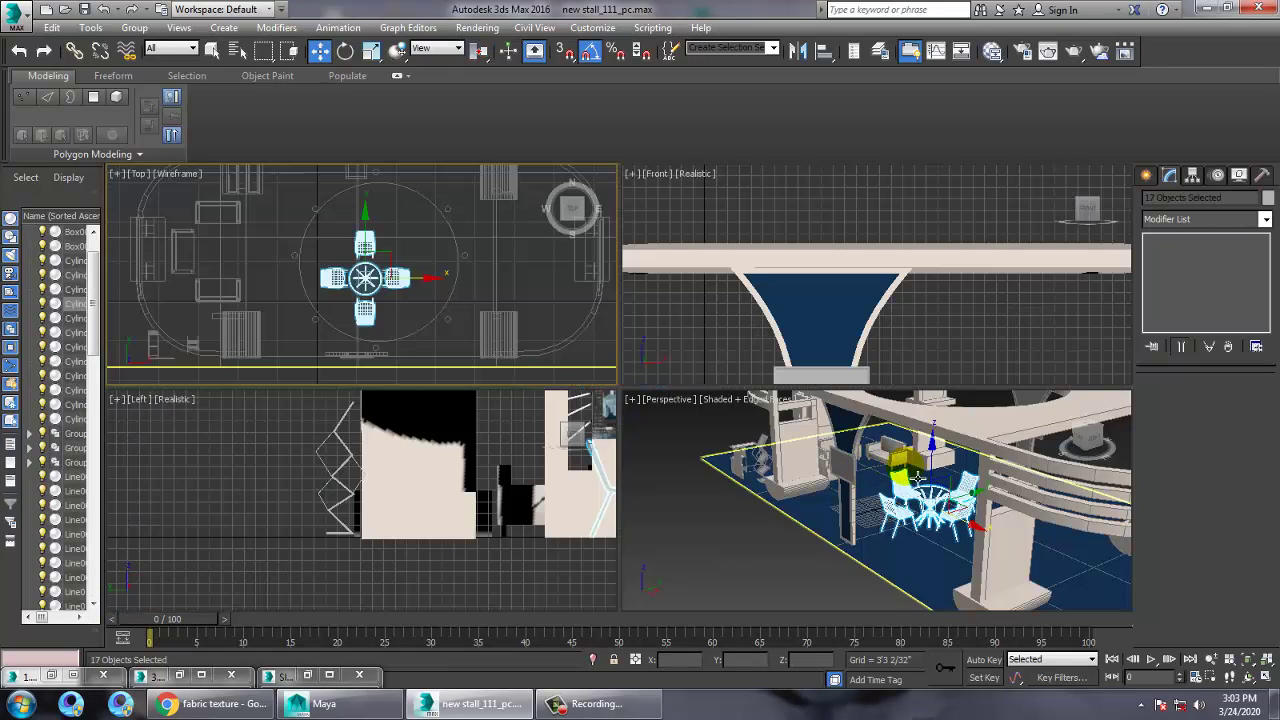
key(alt+w)
middle_drag(915, 474, 645, 401)
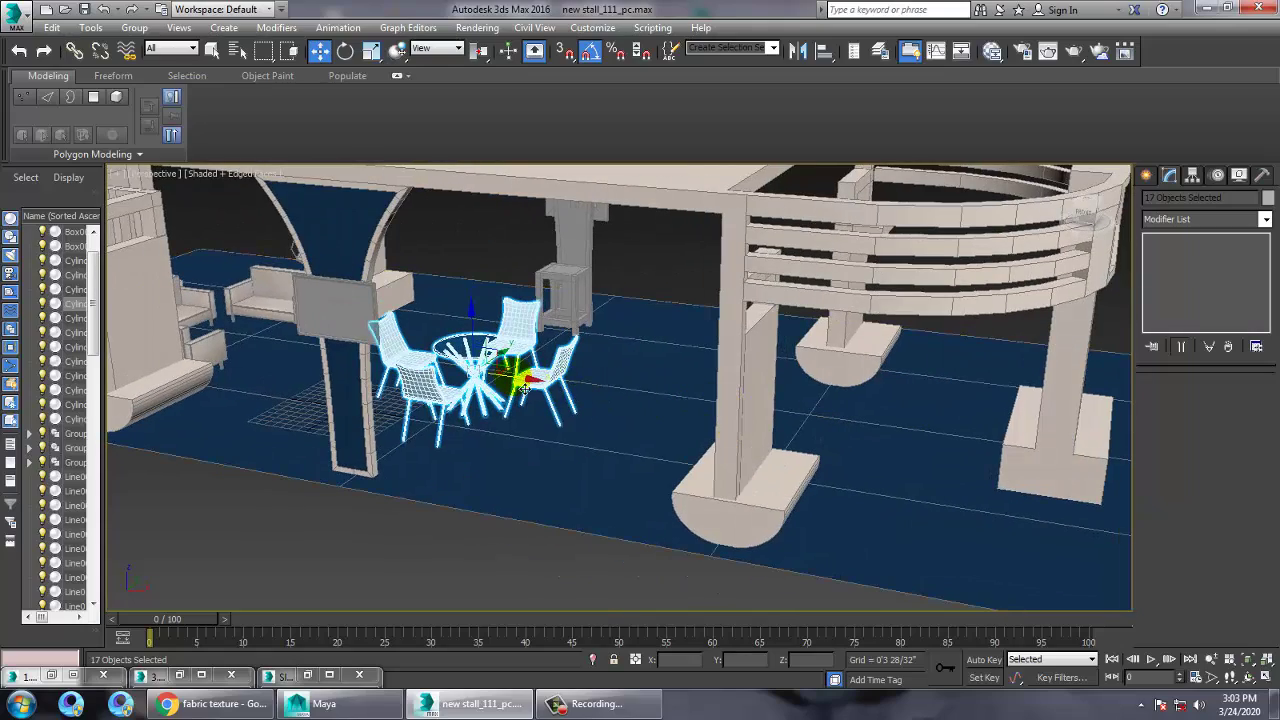
shift+drag(490, 360, 819, 403)
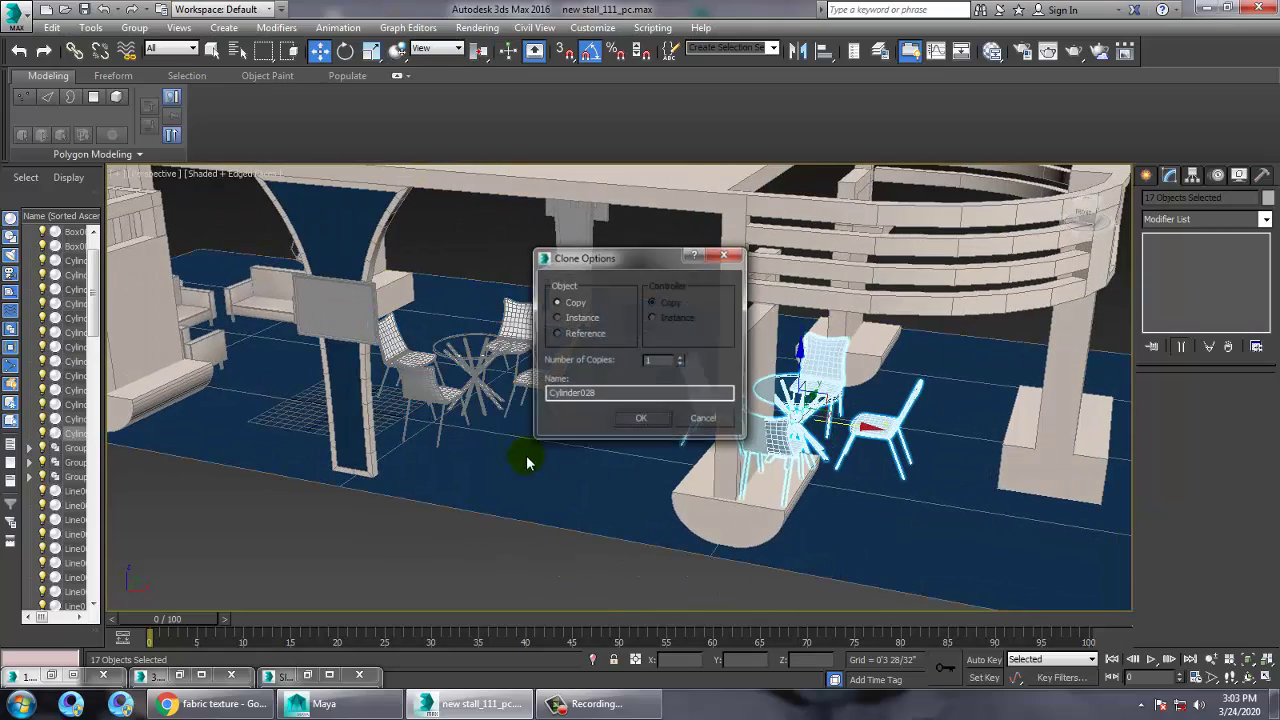
click(643, 421)
Step: Position the copied table set in the top view between the two end columns, clear of both
key(alt+w)
key(alt+w)
mouse_move(570, 296)
middle_down()
mouse_move(493, 310)
mouse_move(502, 323)
middle_up()
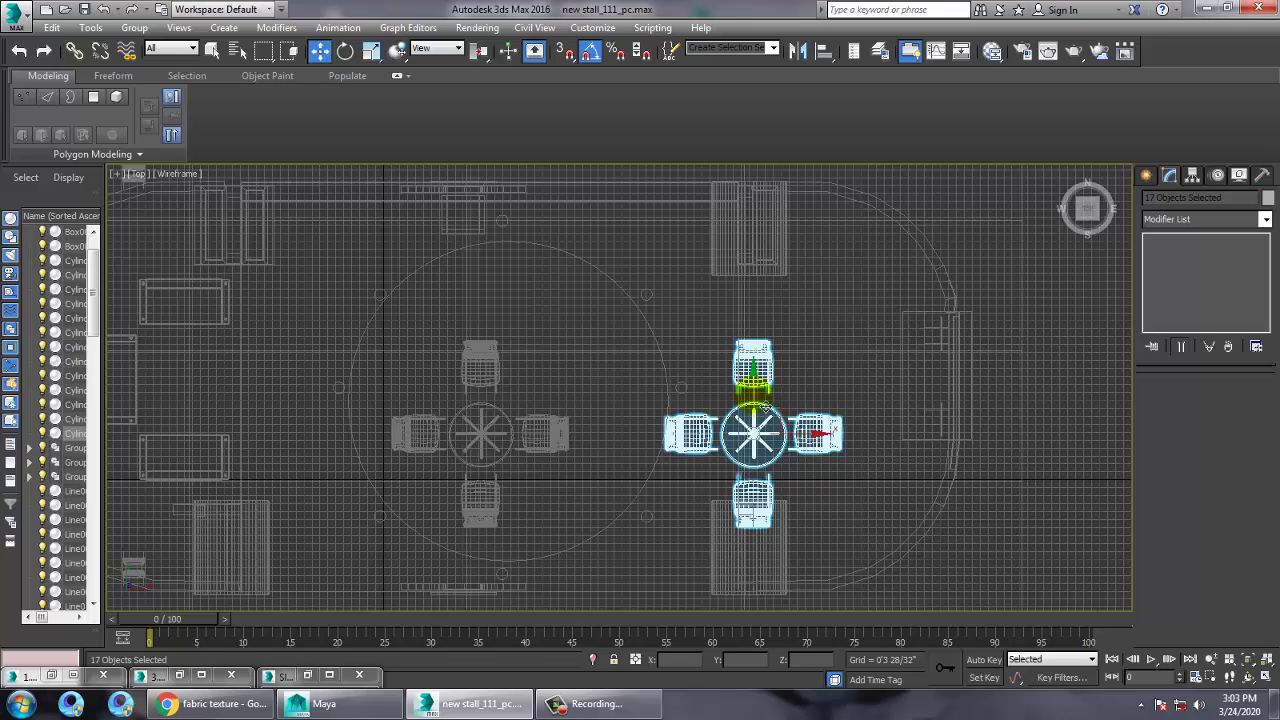
drag(765, 405, 765, 351)
drag(820, 385, 727, 369)
Step: Group the copied table with its four chairs and rotate the group diagonally in the top view
key(e)
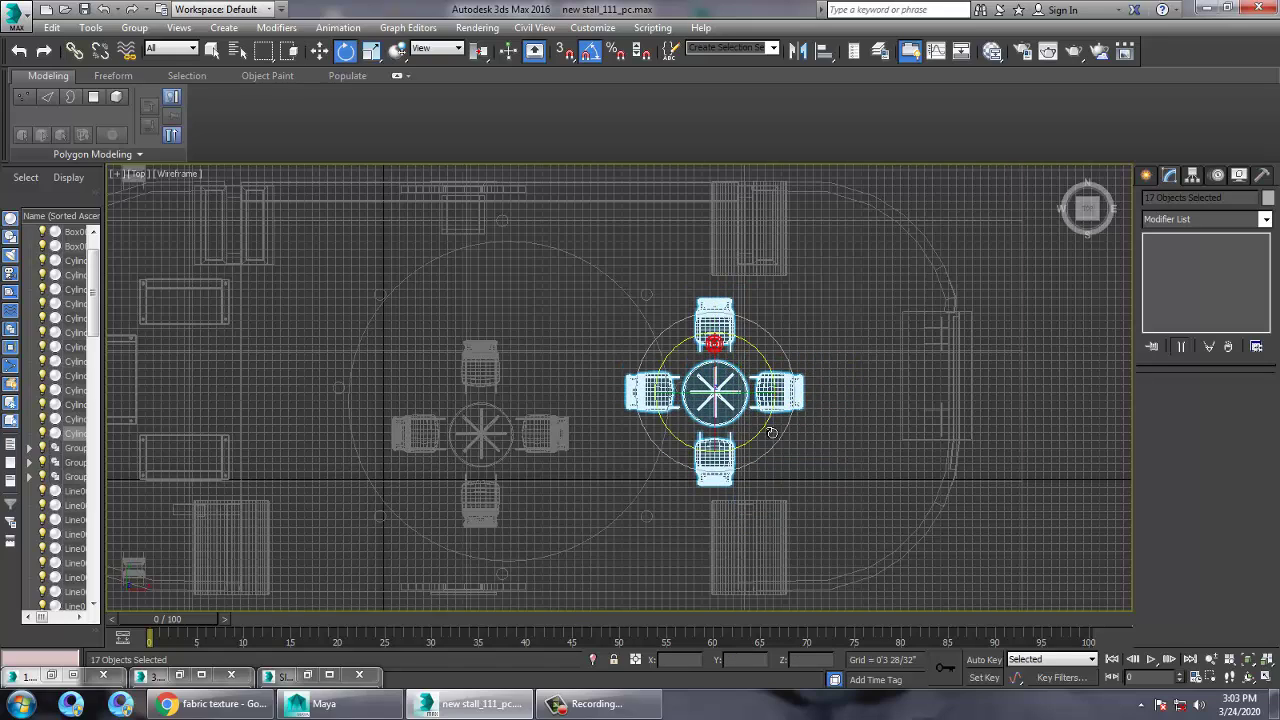
drag(781, 448, 814, 429)
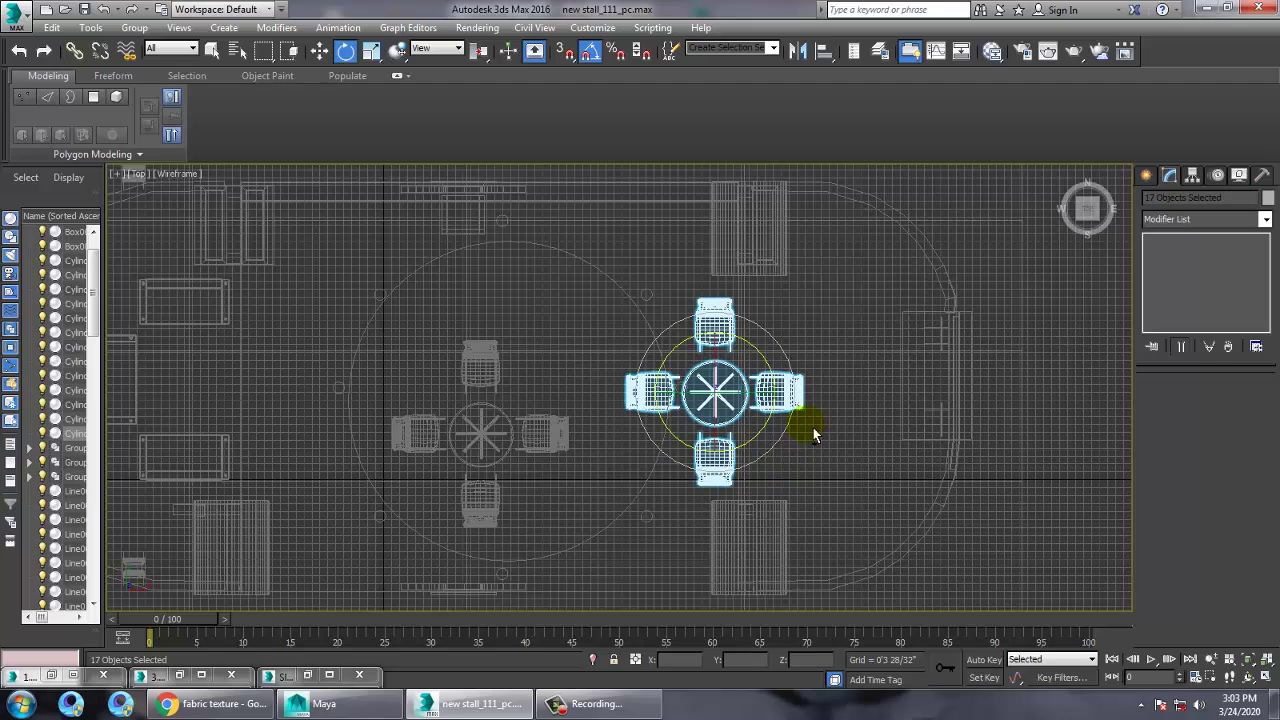
click(134, 27)
click(150, 45)
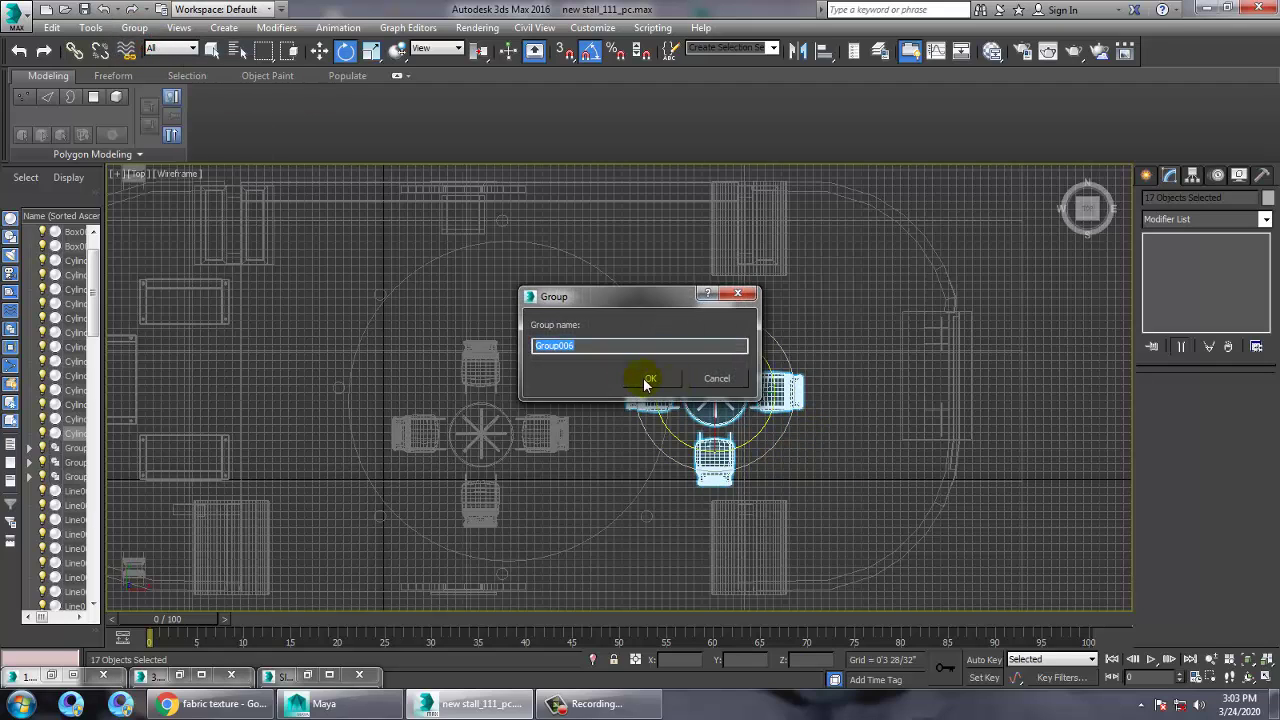
click(646, 378)
drag(749, 451, 789, 470)
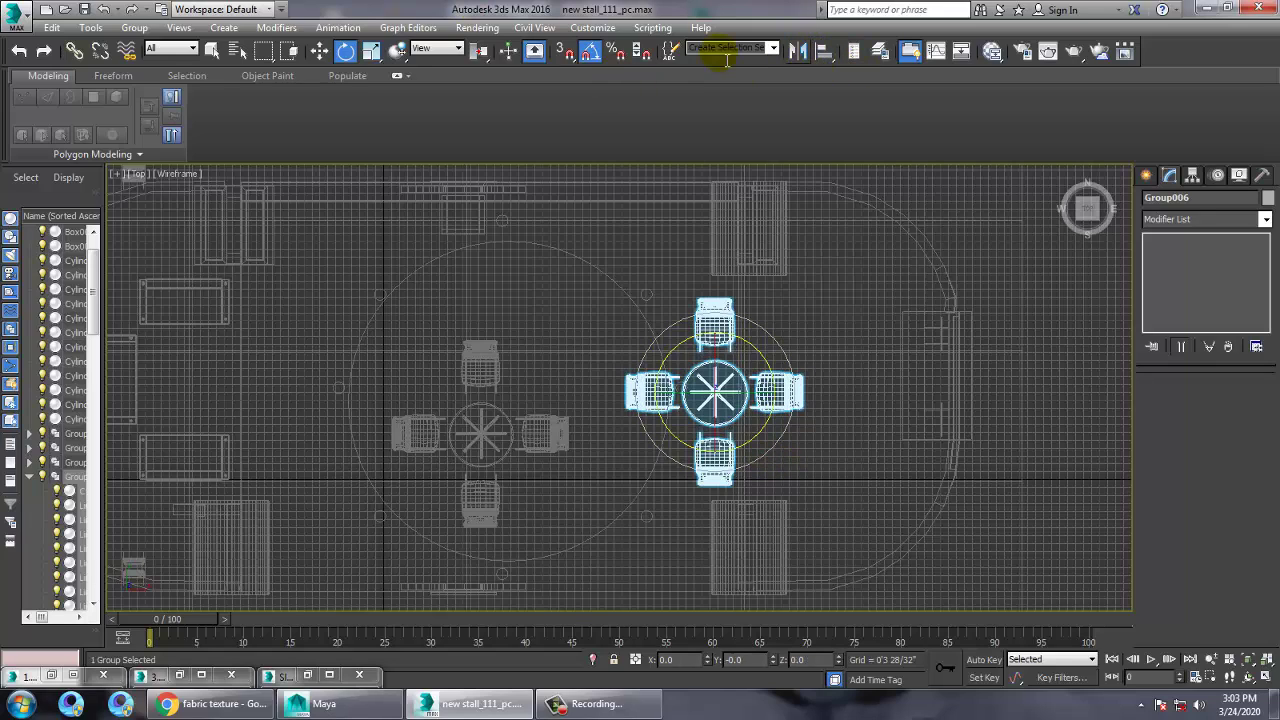
drag(757, 482, 777, 457)
Step: Check the rotated table set in the perspective view and bring up the stall's reference image 3.jpg
key(w)
key(alt+w)
key(alt+w)
alt+middle_drag(805, 523, 565, 350)
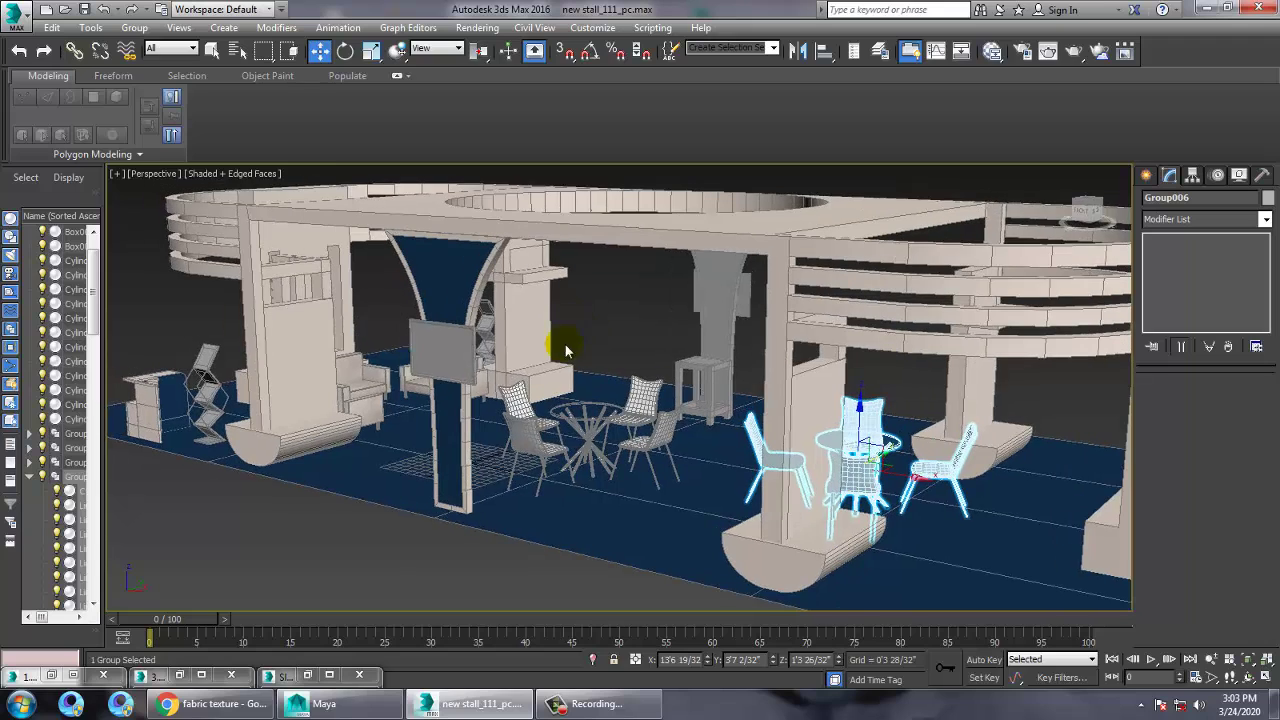
click(178, 676)
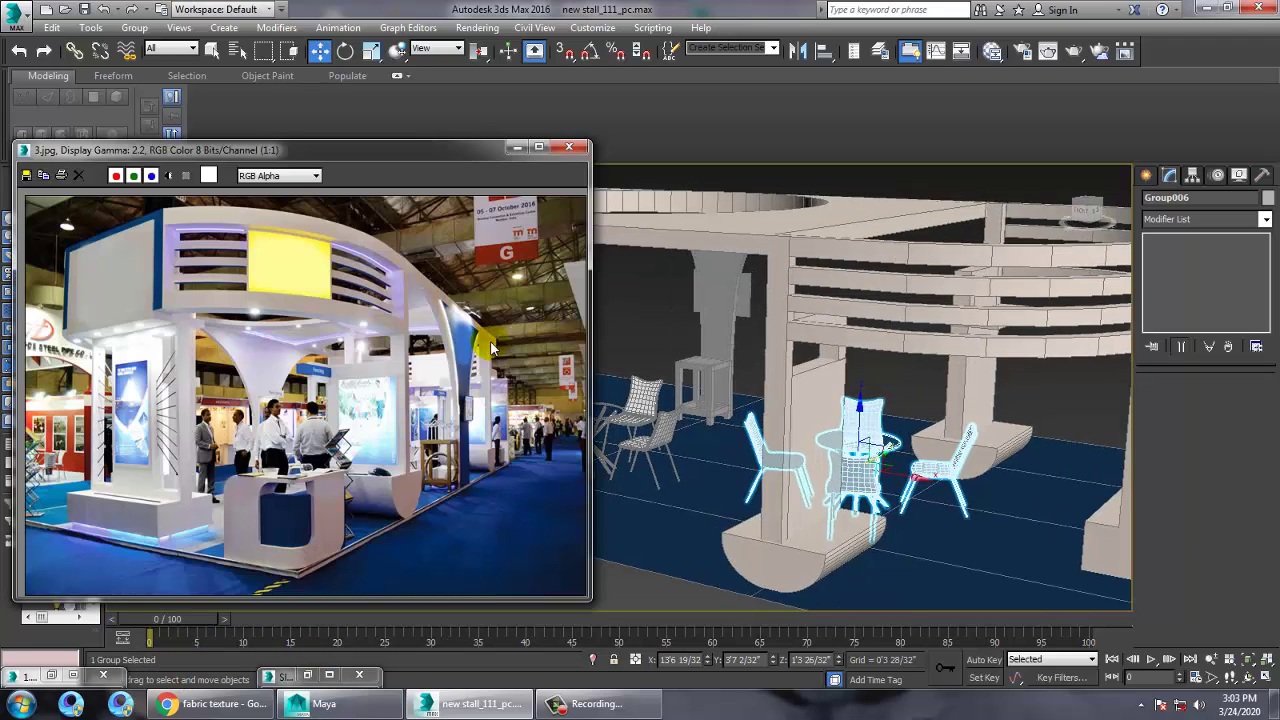
Step: Put the reference image away and select seven of the round downlights around the ceiling's circular opening
click(516, 147)
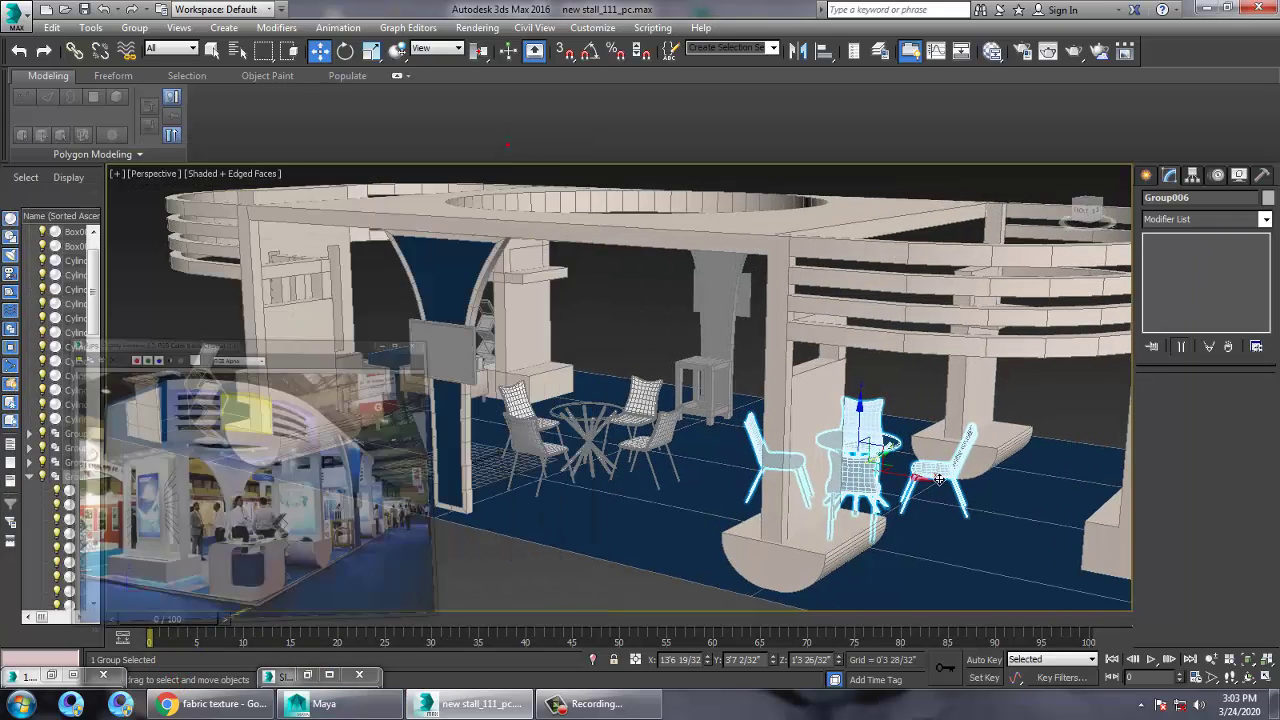
alt+middle_drag(690, 280, 763, 363)
scroll(789, 354, up, 3)
click(800, 330)
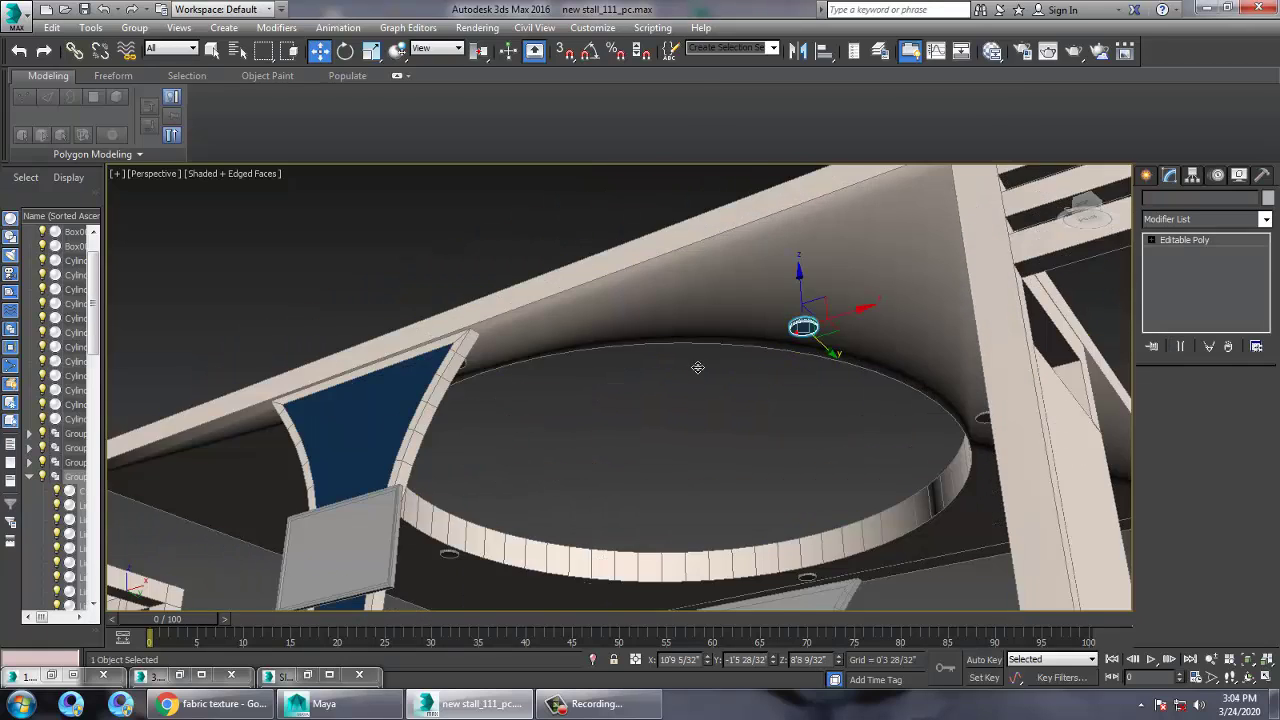
ctrl+click(445, 550)
ctrl+click(1000, 422)
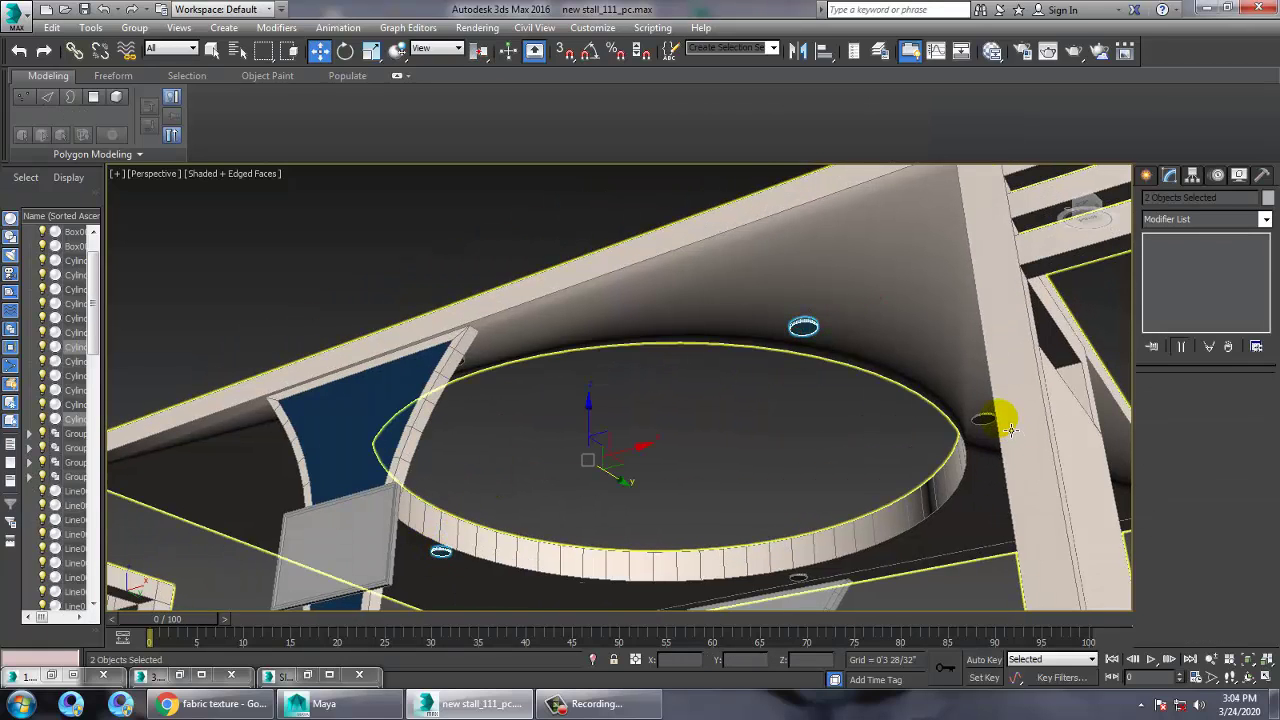
ctrl+click(798, 578)
mouse_move(651, 520)
alt+middle_down()
mouse_move(623, 503)
mouse_move(674, 452)
mouse_move(777, 434)
mouse_move(777, 420)
mouse_move(766, 426)
mouse_move(965, 416)
mouse_move(920, 400)
mouse_move(720, 451)
mouse_move(691, 434)
mouse_move(882, 441)
mouse_move(866, 429)
mouse_move(889, 446)
mouse_move(645, 477)
mouse_move(700, 477)
mouse_move(712, 537)
mouse_move(698, 523)
mouse_move(761, 371)
mouse_move(773, 375)
mouse_move(609, 363)
mouse_move(614, 486)
mouse_move(715, 305)
alt+middle_up()
key(F3)
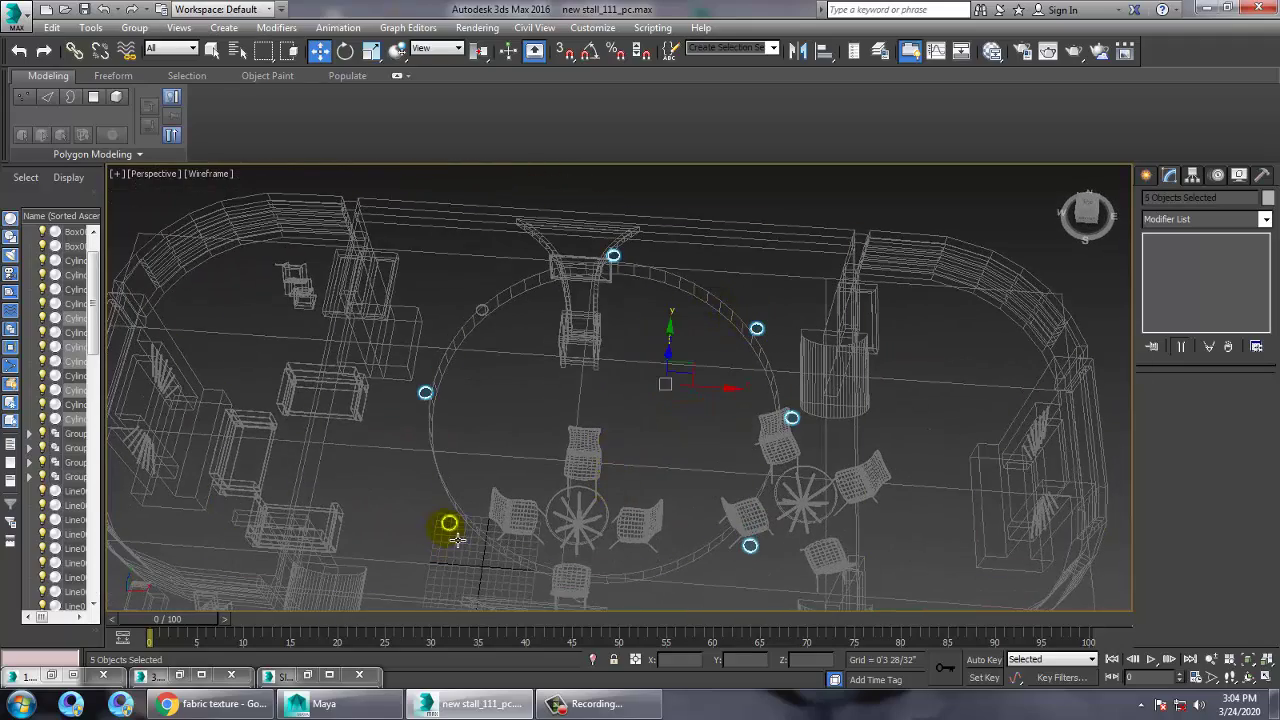
alt+middle_drag(752, 540, 507, 488)
alt+middle_drag(700, 485, 891, 431)
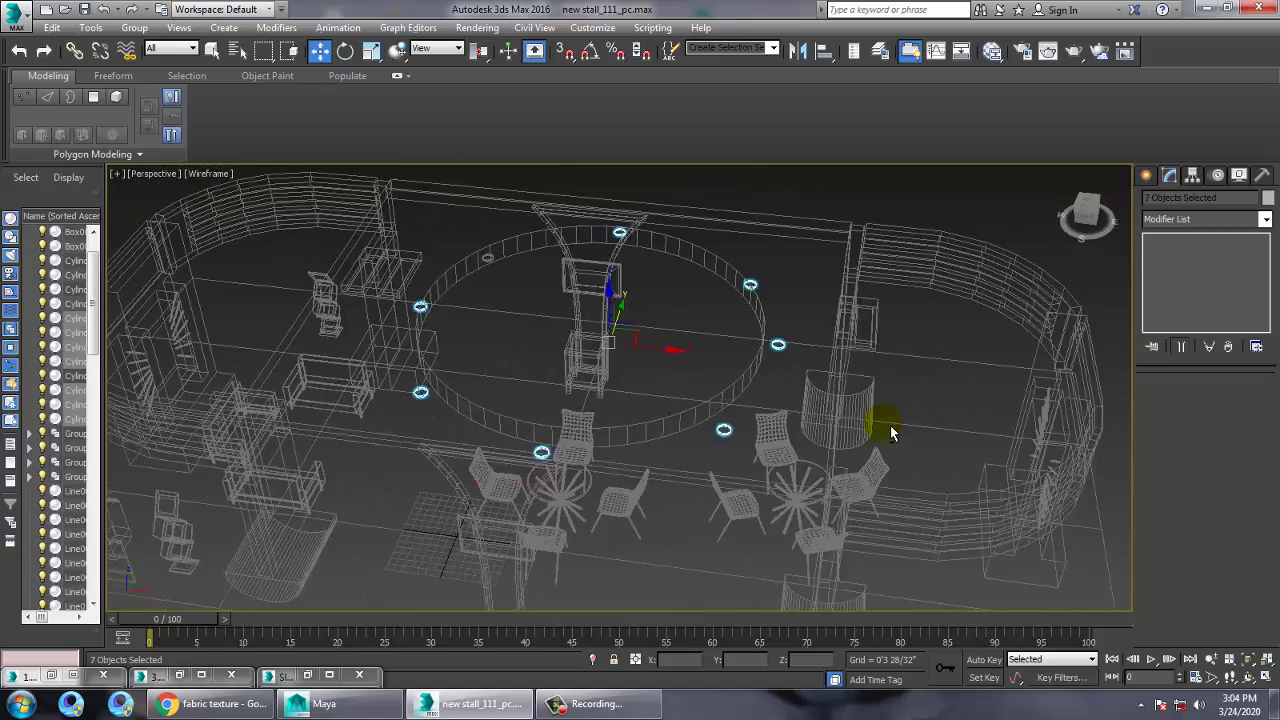
Step: Add a VRayLightMtl in the Slate Material Editor and assign it to the seven selected ceiling downlights
key(alt+w)
middle_drag(960, 471, 930, 466)
key(alt+w)
key(F3)
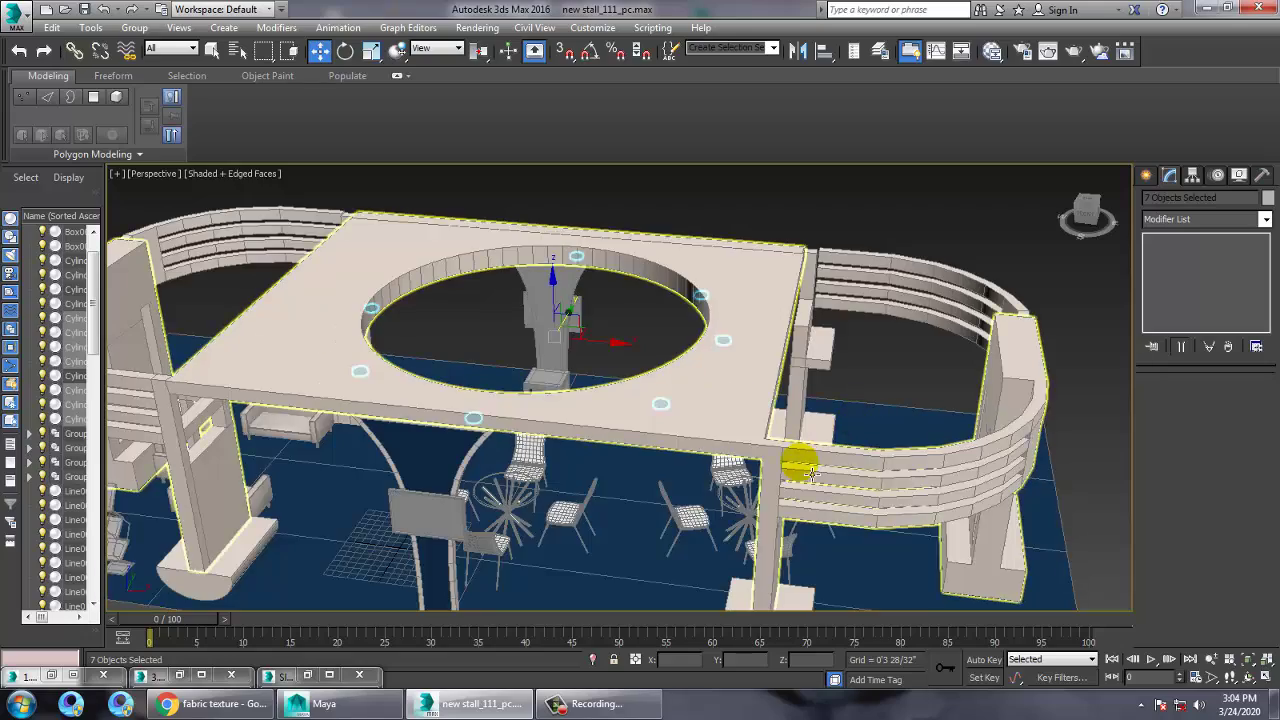
mouse_move(802, 464)
alt+middle_down()
mouse_move(774, 430)
mouse_move(832, 484)
alt+middle_up()
scroll(754, 468, up, 4)
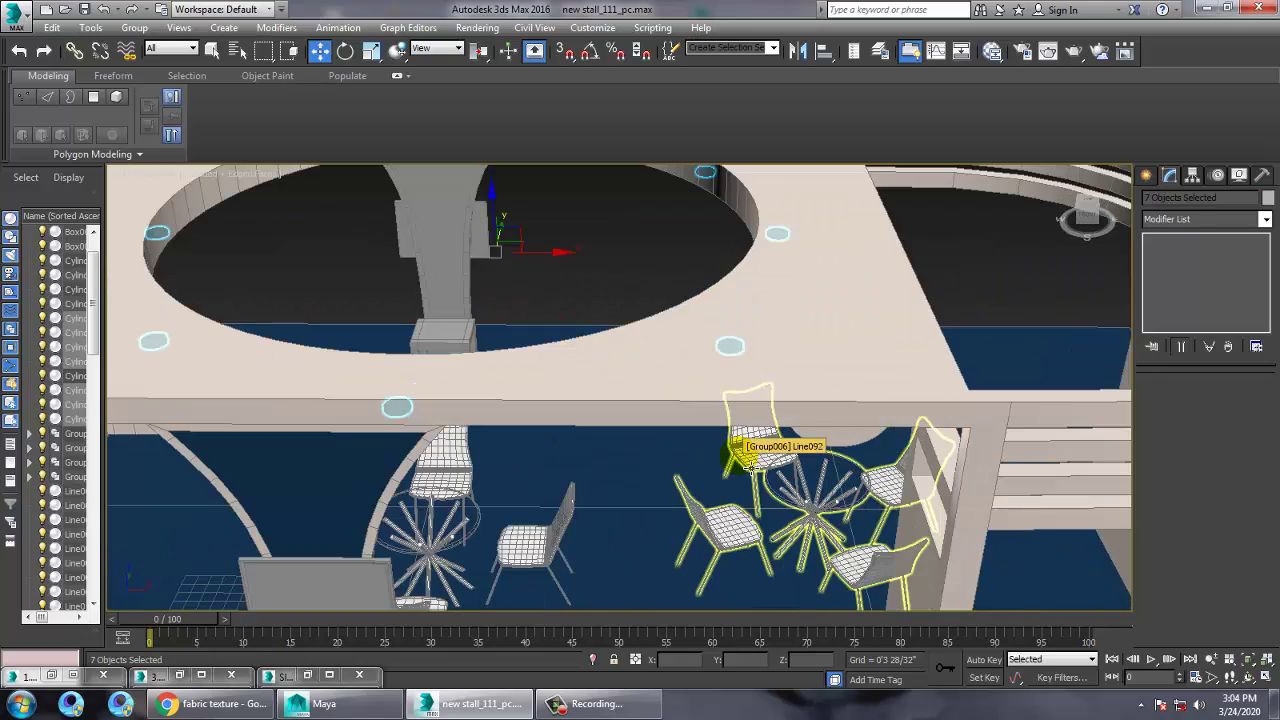
key(m)
middle_drag(657, 447, 663, 340)
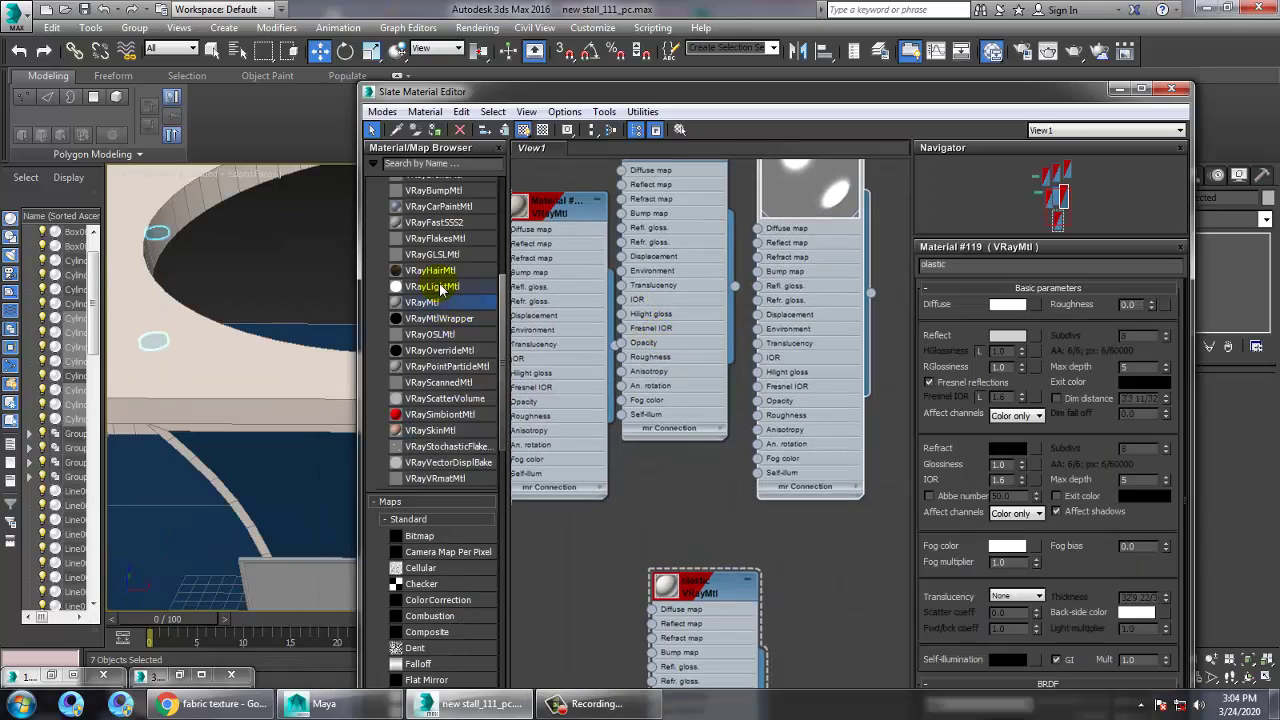
drag(857, 558, 833, 566)
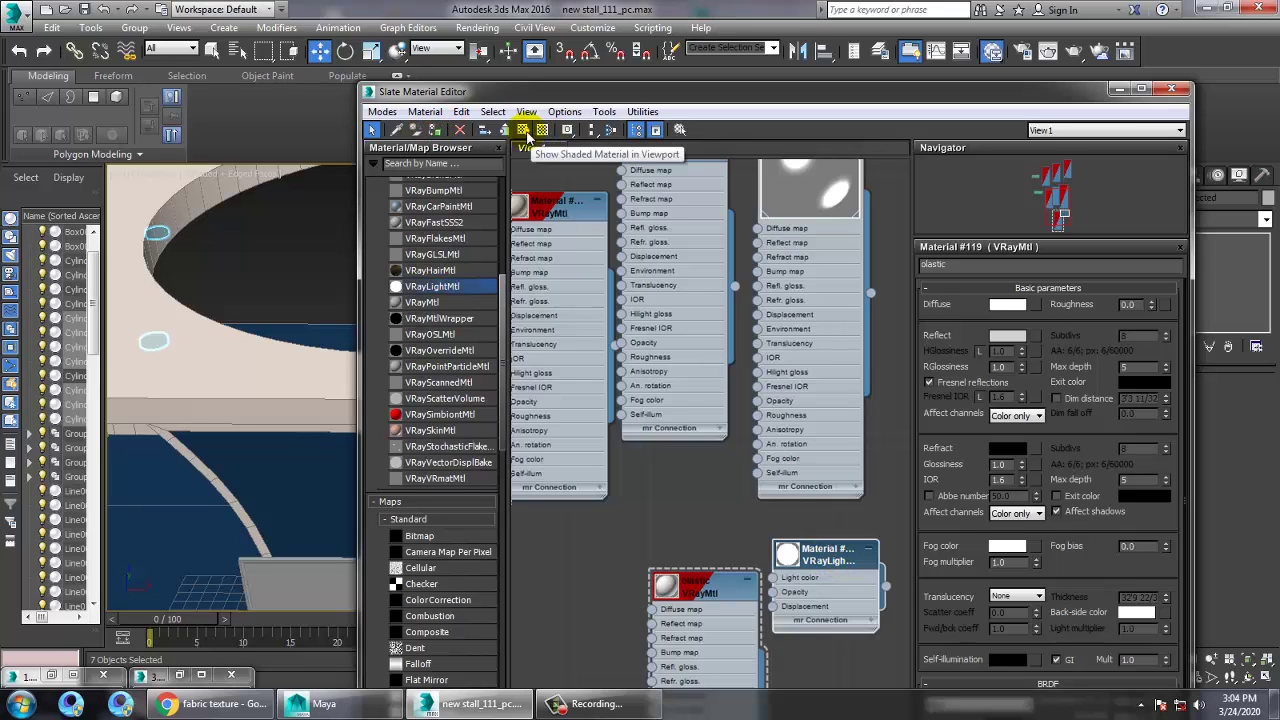
click(523, 131)
click(1120, 92)
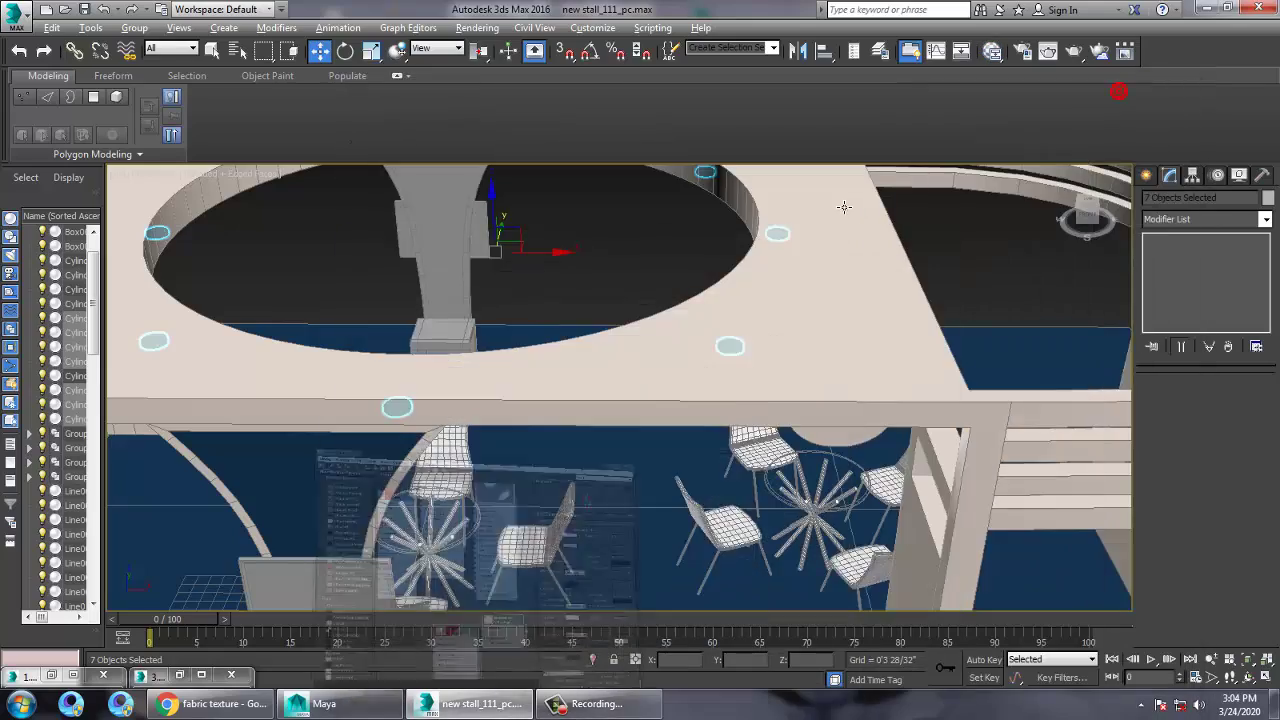
Step: Lower the downlight buried in the ceiling beside the circular opening, near the rotated table set, until it sits just below the ceiling surface
mouse_move(785, 275)
alt+middle_down()
mouse_move(740, 317)
mouse_move(760, 230)
mouse_move(771, 278)
alt+middle_up()
click(738, 449)
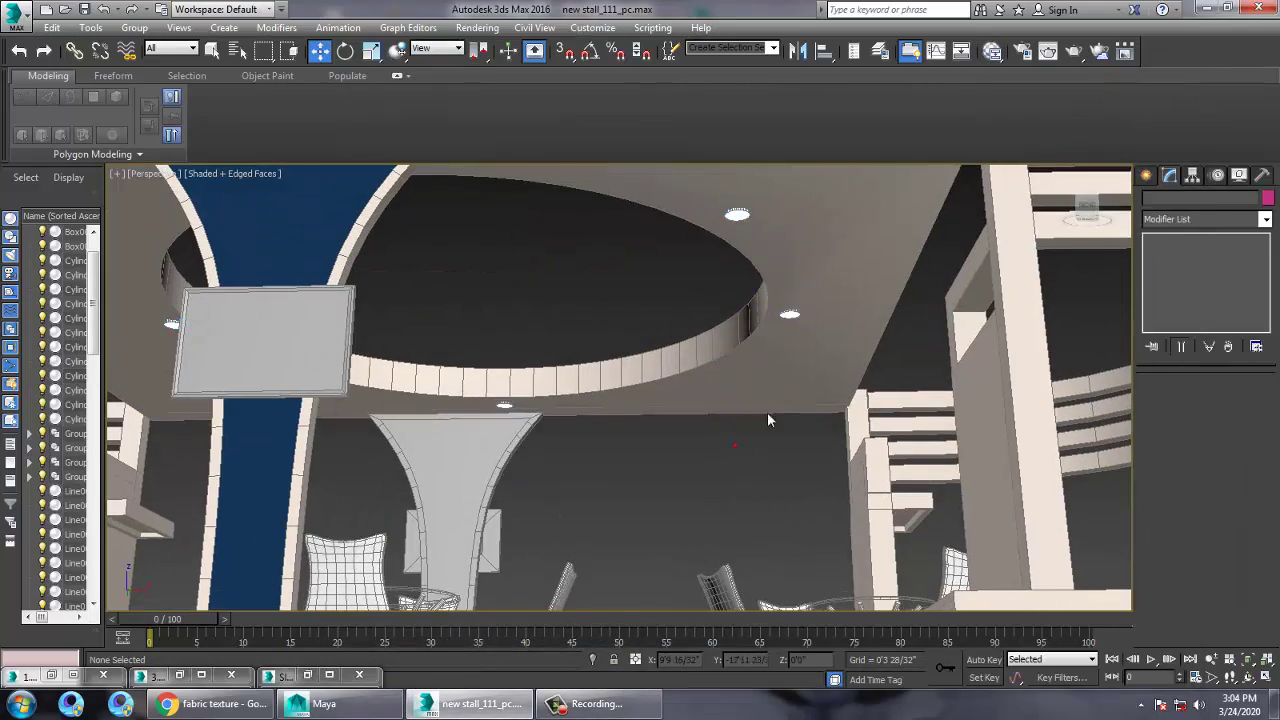
alt+middle_drag(781, 367, 766, 366)
key(F3)
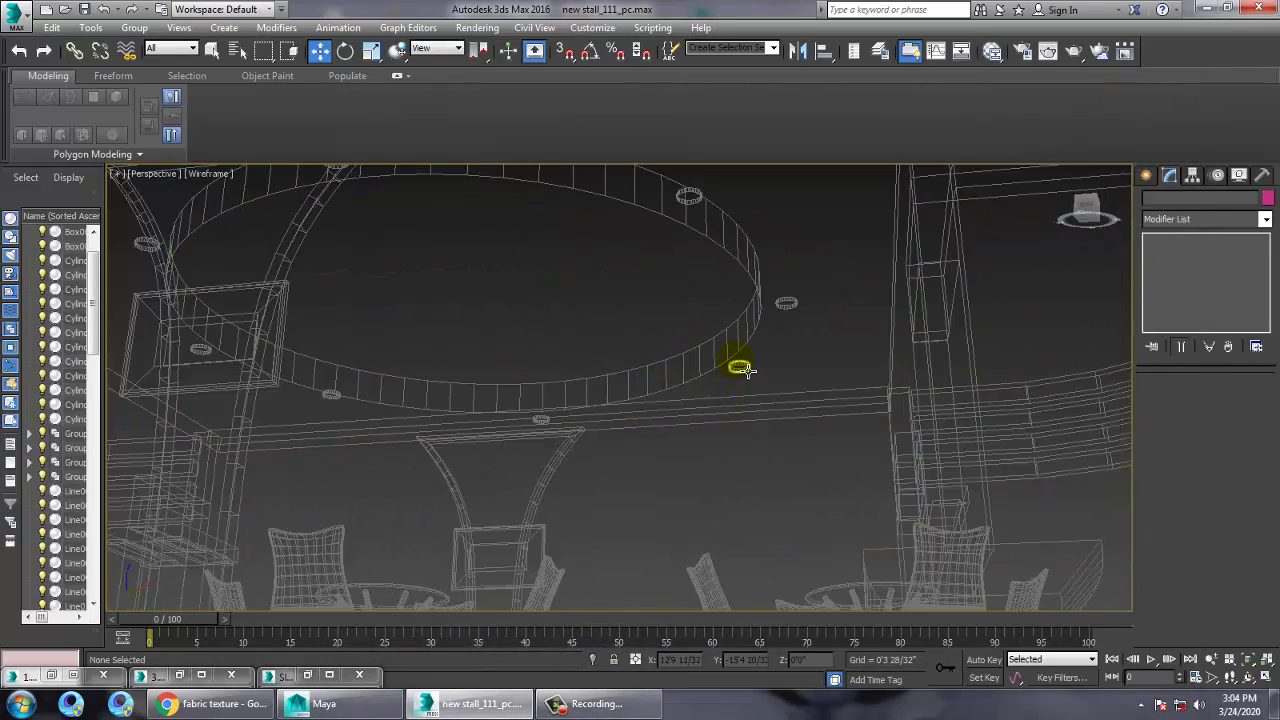
click(741, 370)
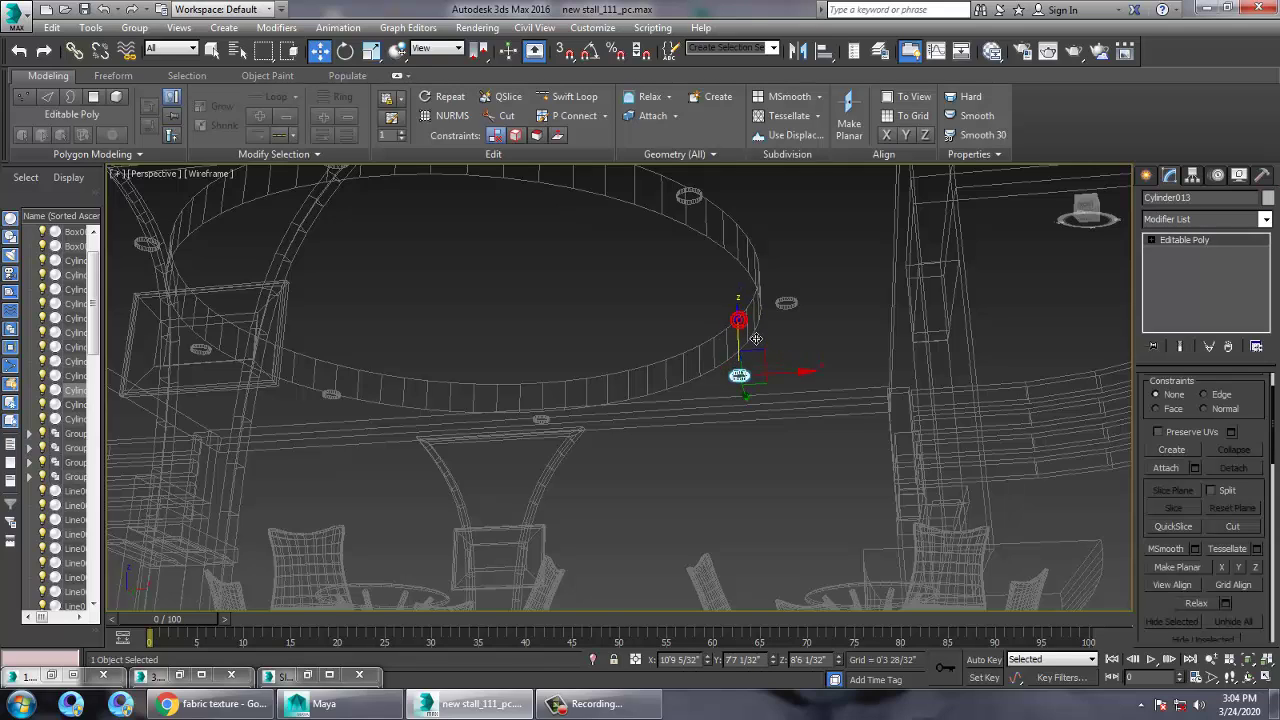
key(F3)
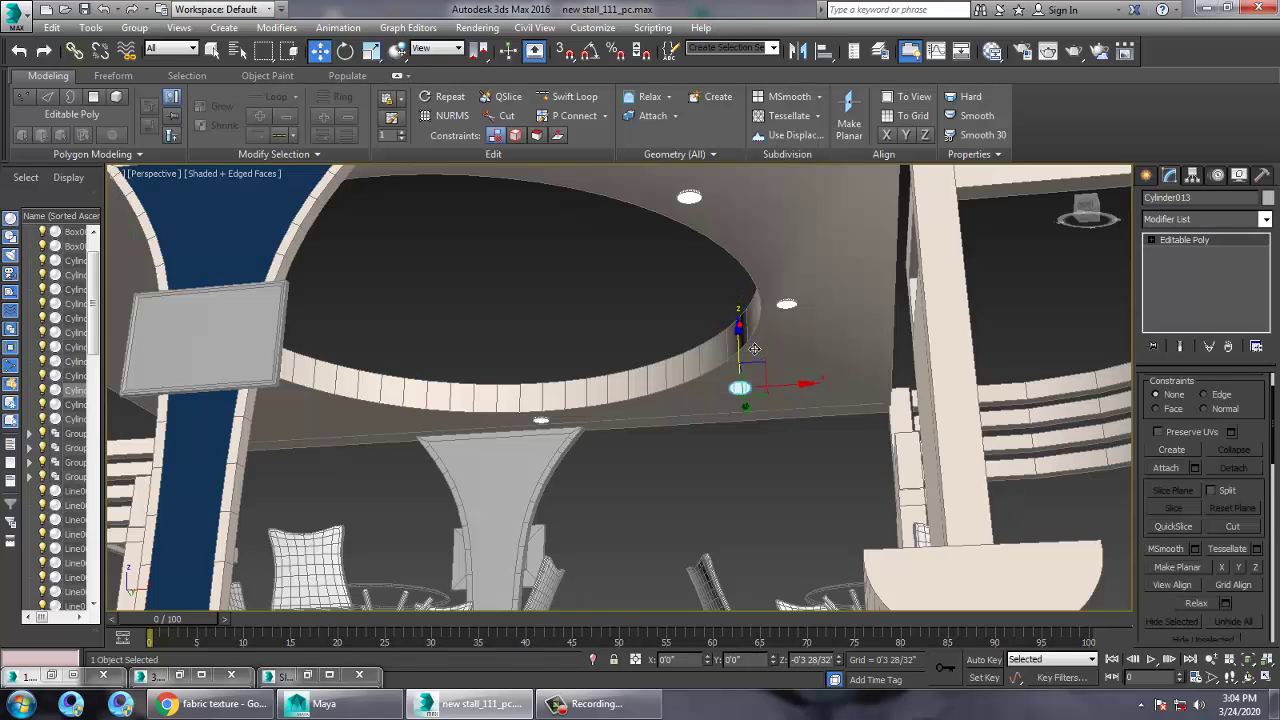
click(516, 322)
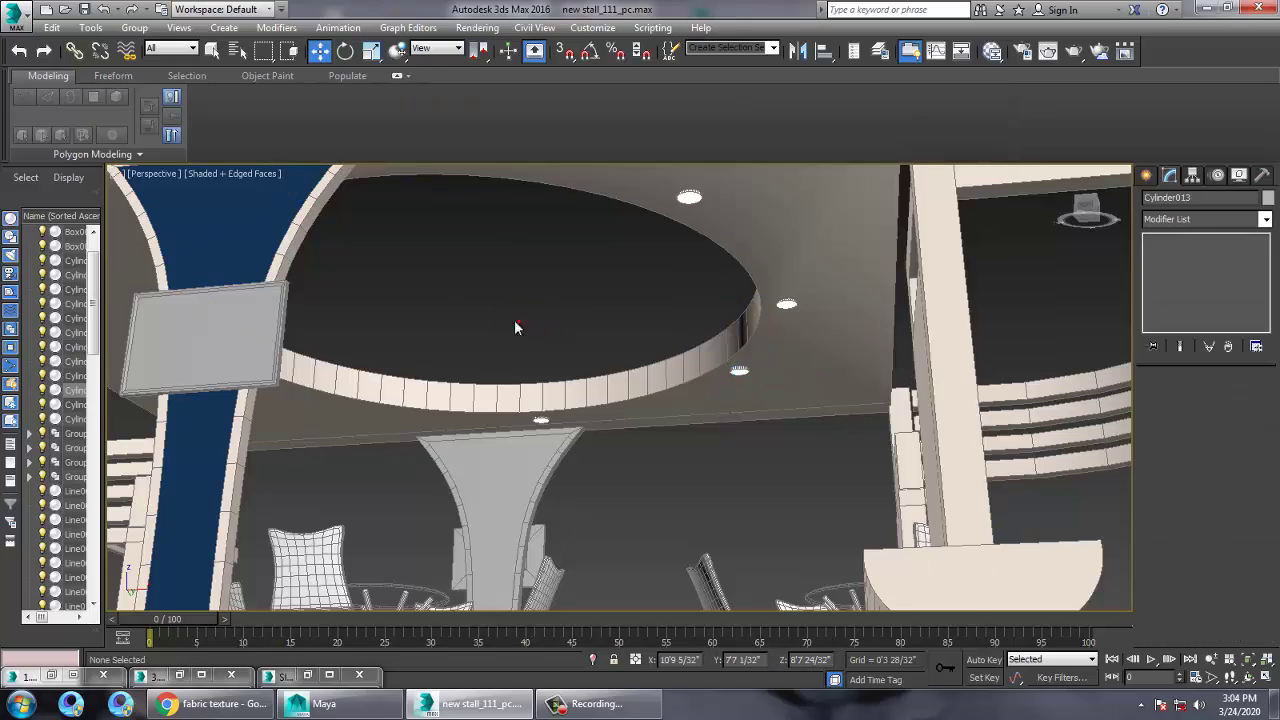
Step: Lower the buried downlight near the opposite side of the circular opening so that it sits just below the ceiling
middle_drag(516, 322, 716, 318)
alt+middle_drag(716, 318, 721, 416)
key(F3)
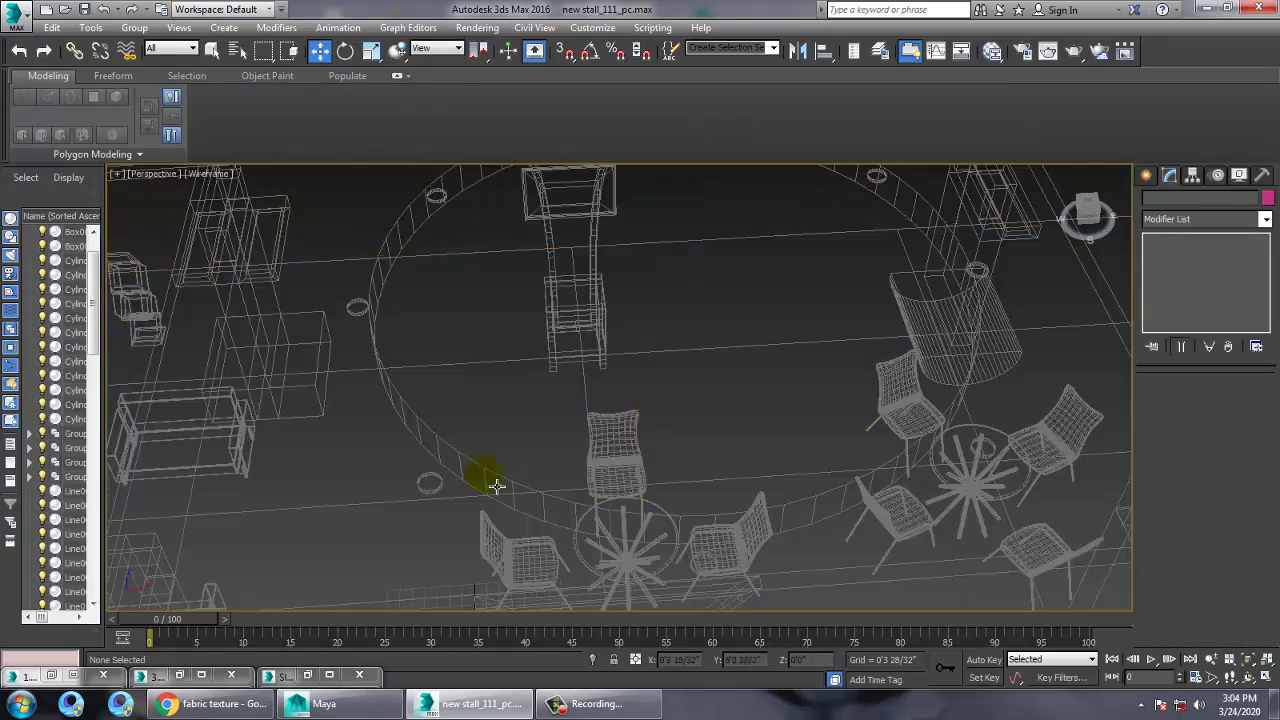
click(441, 498)
key(F3)
mouse_move(441, 498)
alt+middle_down()
mouse_move(649, 351)
mouse_move(674, 263)
alt+middle_up()
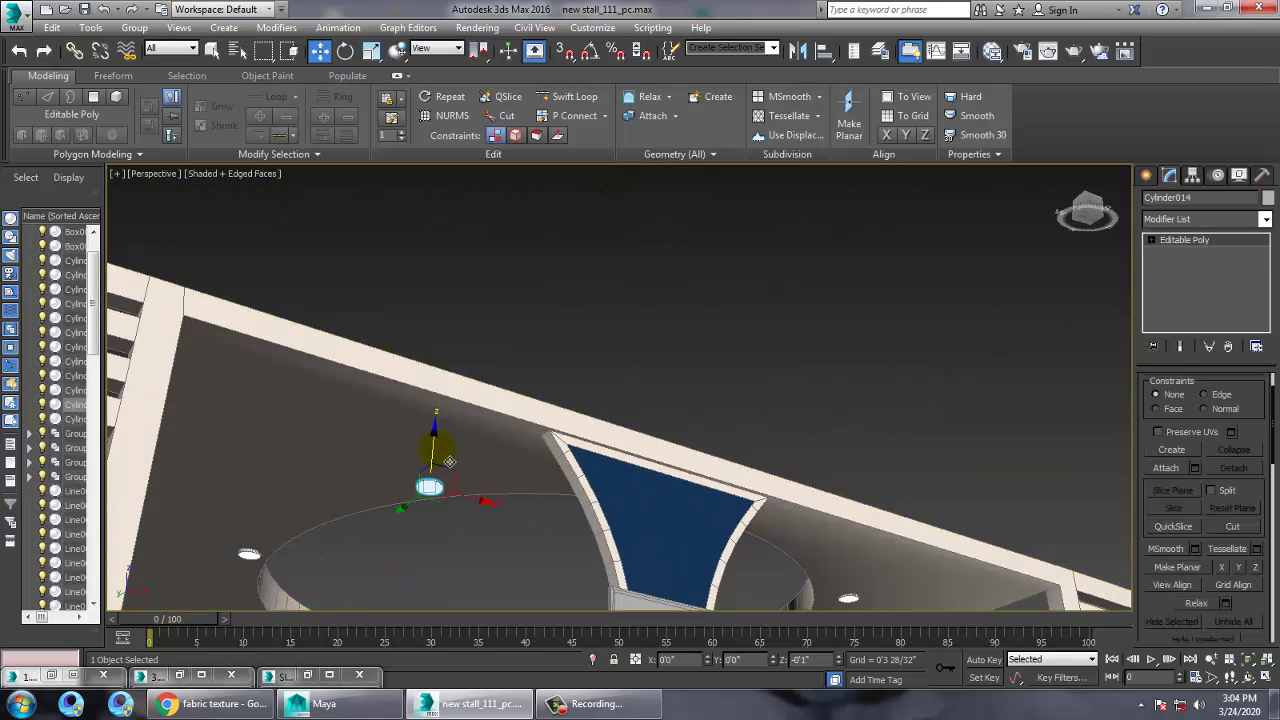
click(541, 521)
alt+middle_drag(541, 521, 472, 443)
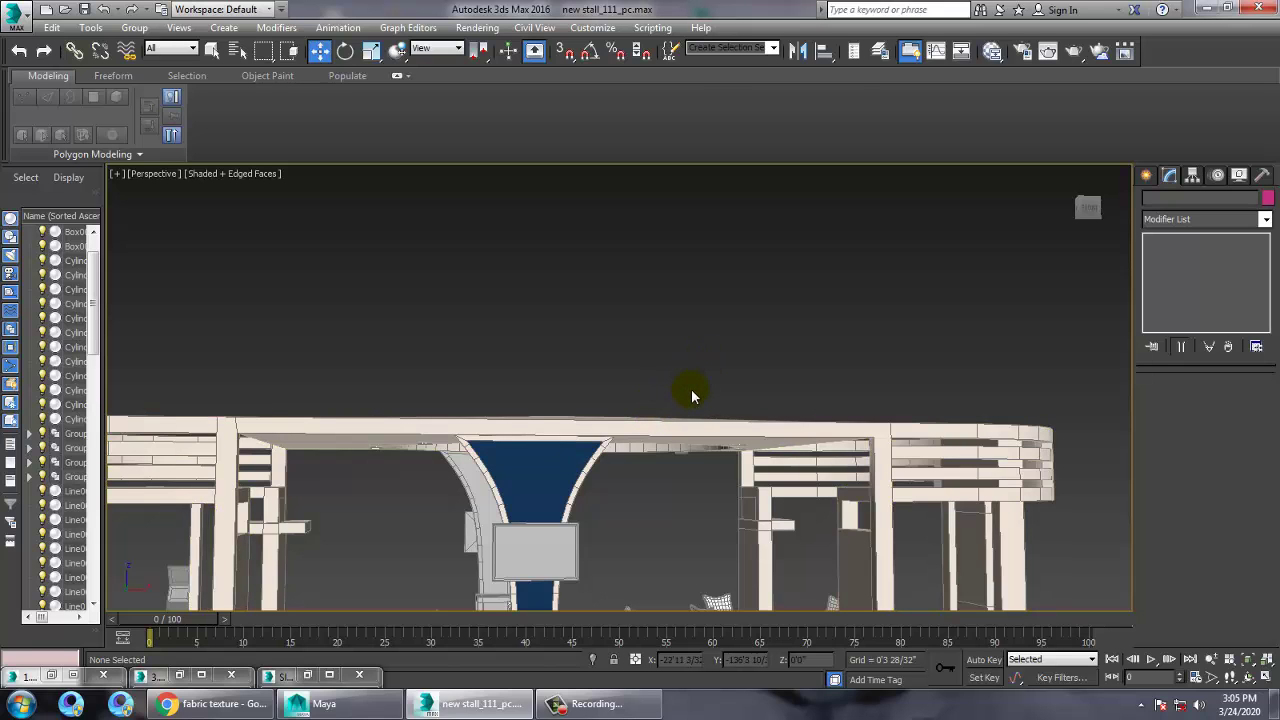
Step: Select the large front polygon of the framed display screen mounted on the blue flared column
scroll(821, 389, down, 8)
alt+middle_drag(813, 392, 820, 485)
scroll(771, 471, up, 4)
scroll(820, 485, up, 4)
middle_drag(792, 412, 795, 471)
alt+middle_drag(654, 444, 677, 438)
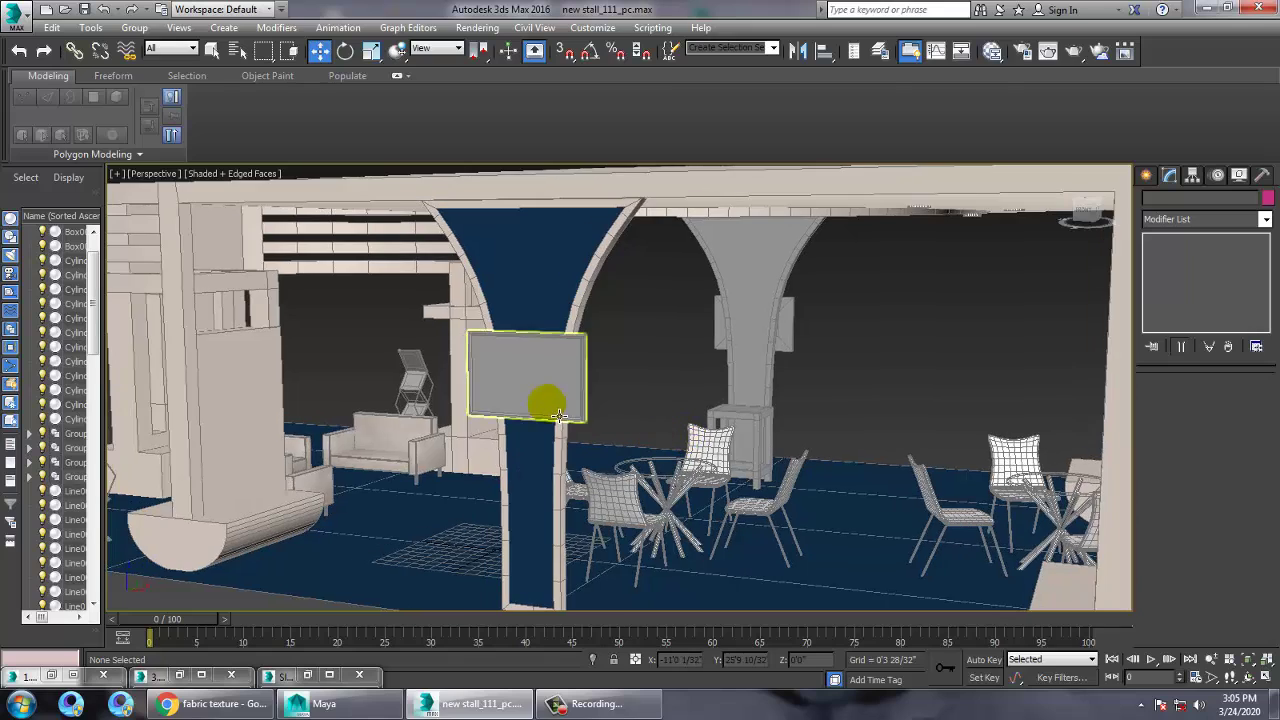
click(547, 404)
scroll(547, 404, up, 4)
middle_drag(557, 392, 578, 402)
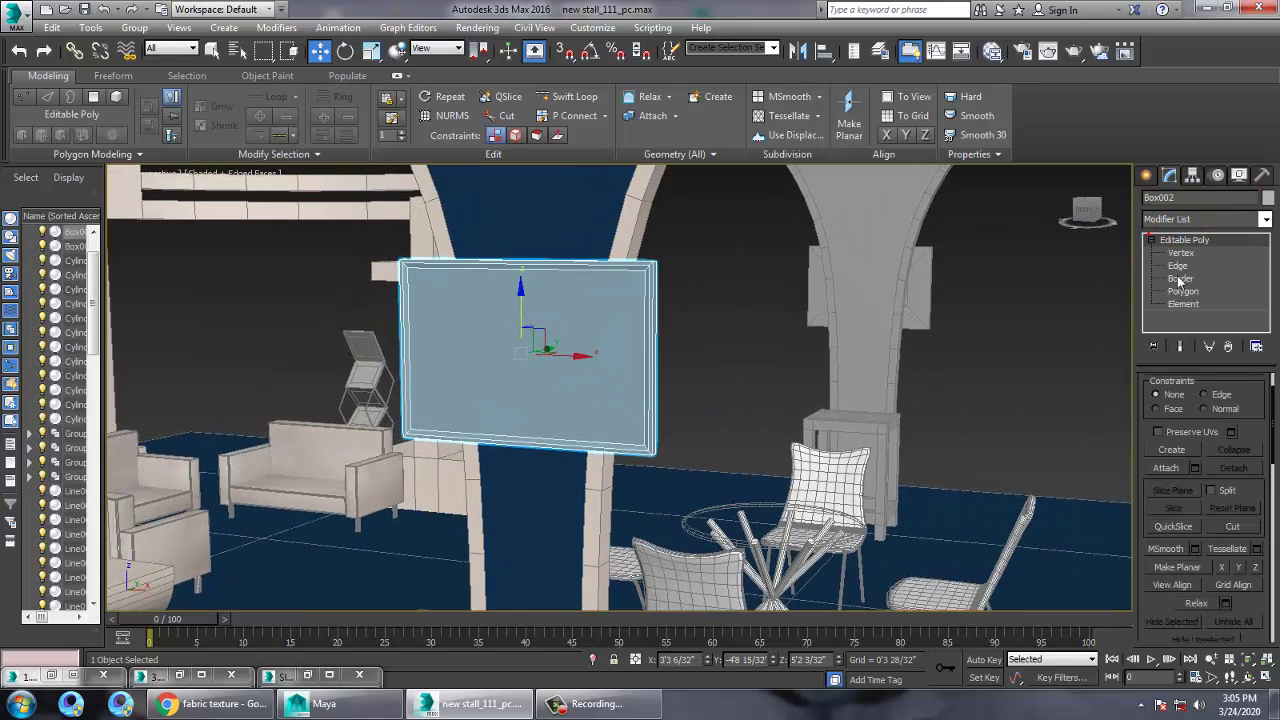
click(1183, 291)
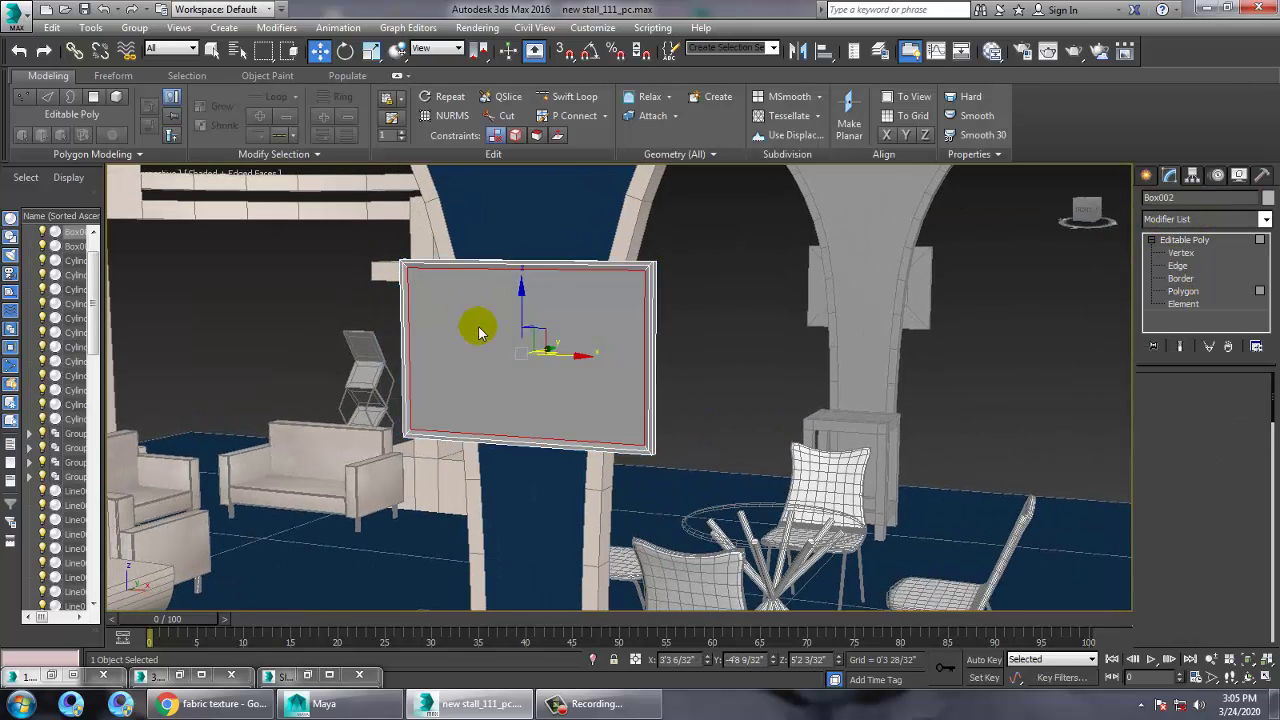
click(1176, 292)
click(1187, 294)
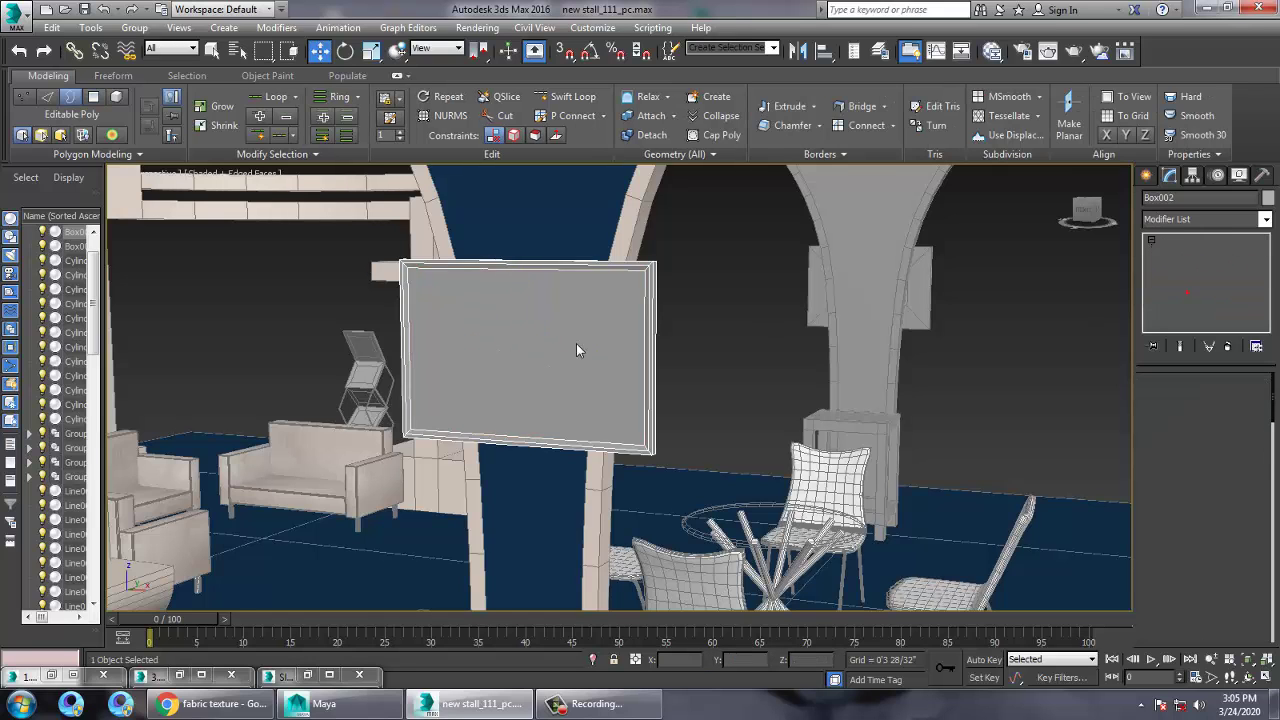
alt+middle_drag(577, 354, 611, 320)
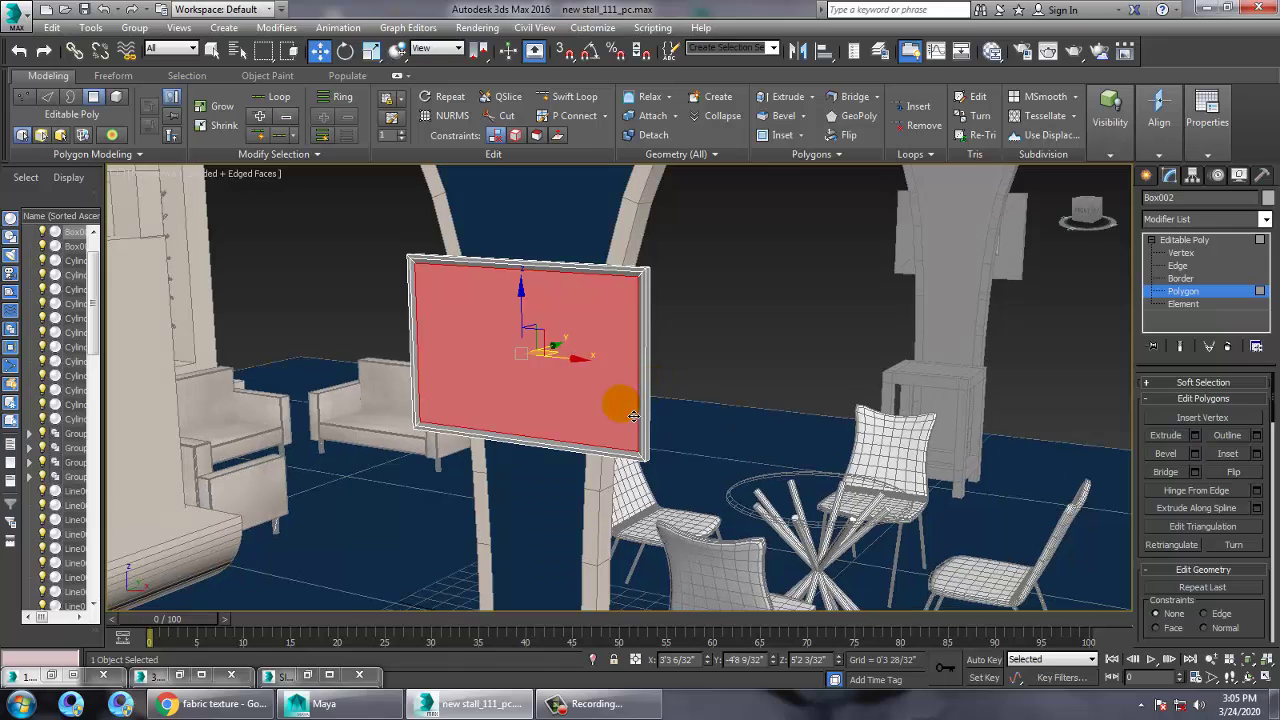
Step: Add a new VRayMtl for the screen face and load the bitmap 2.jpg into the open plastic material's diffuse map
key(m)
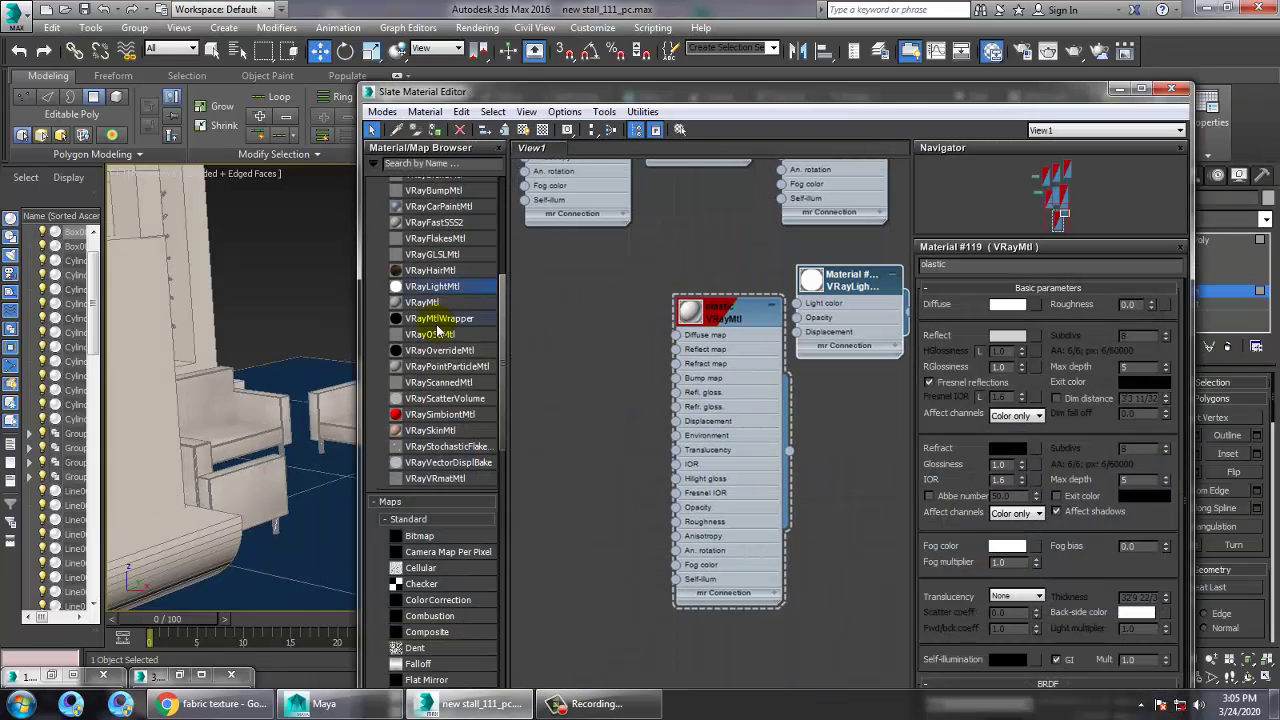
drag(417, 310, 585, 322)
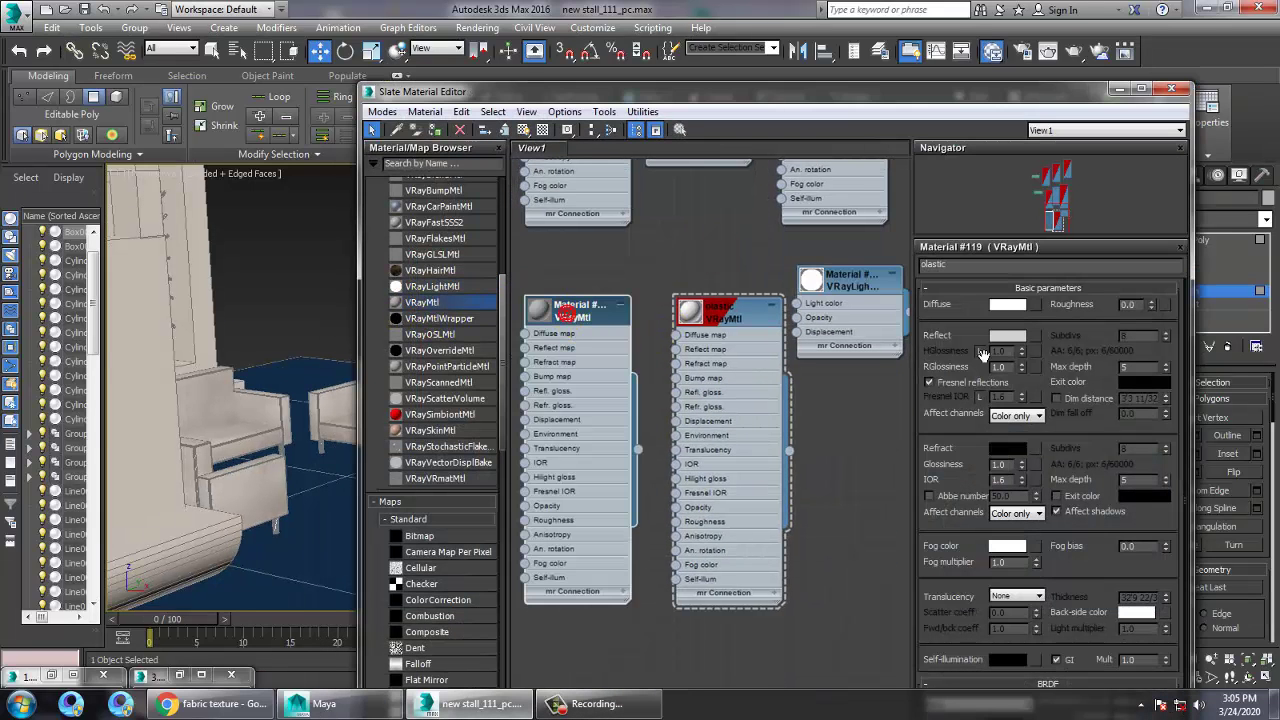
click(1038, 306)
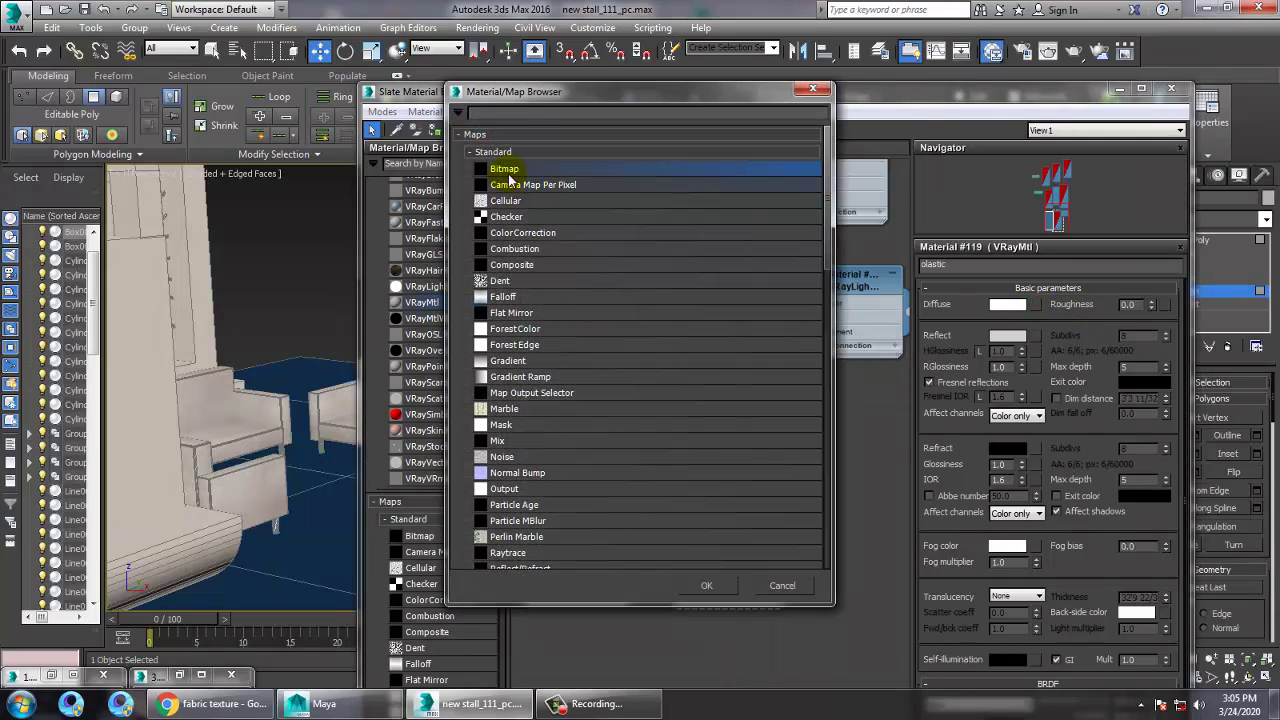
double_click(506, 169)
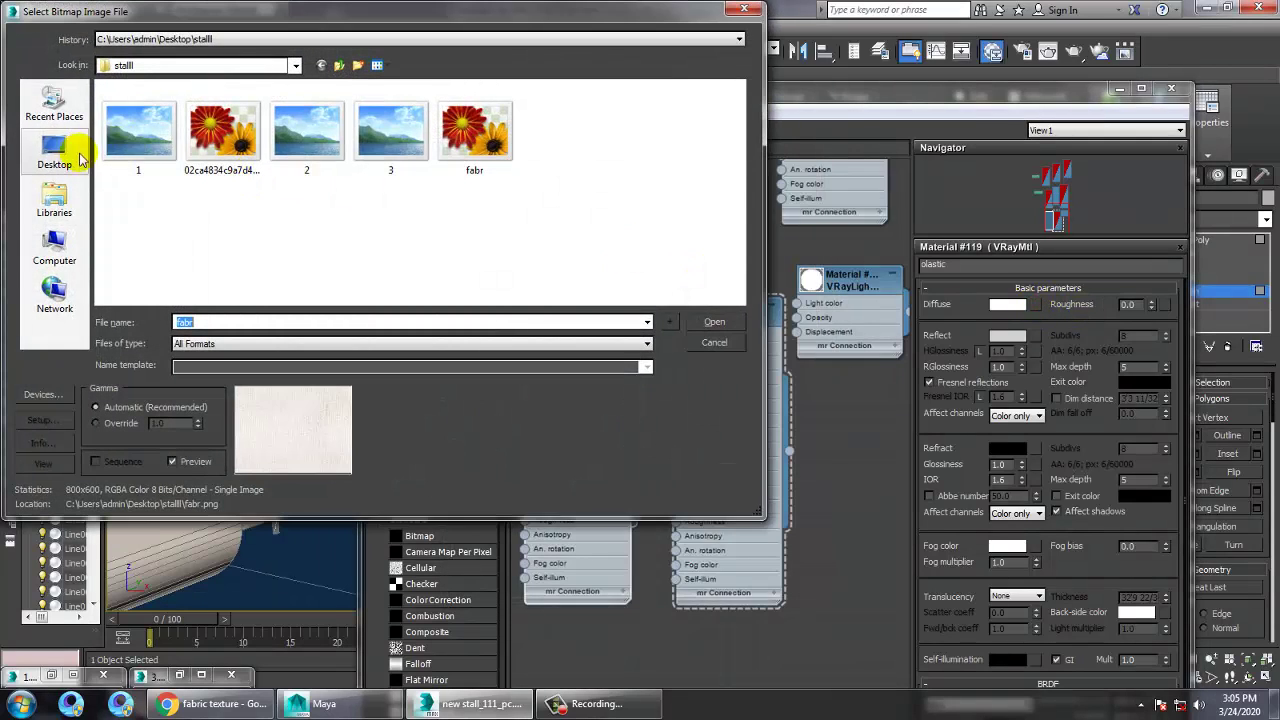
click(60, 152)
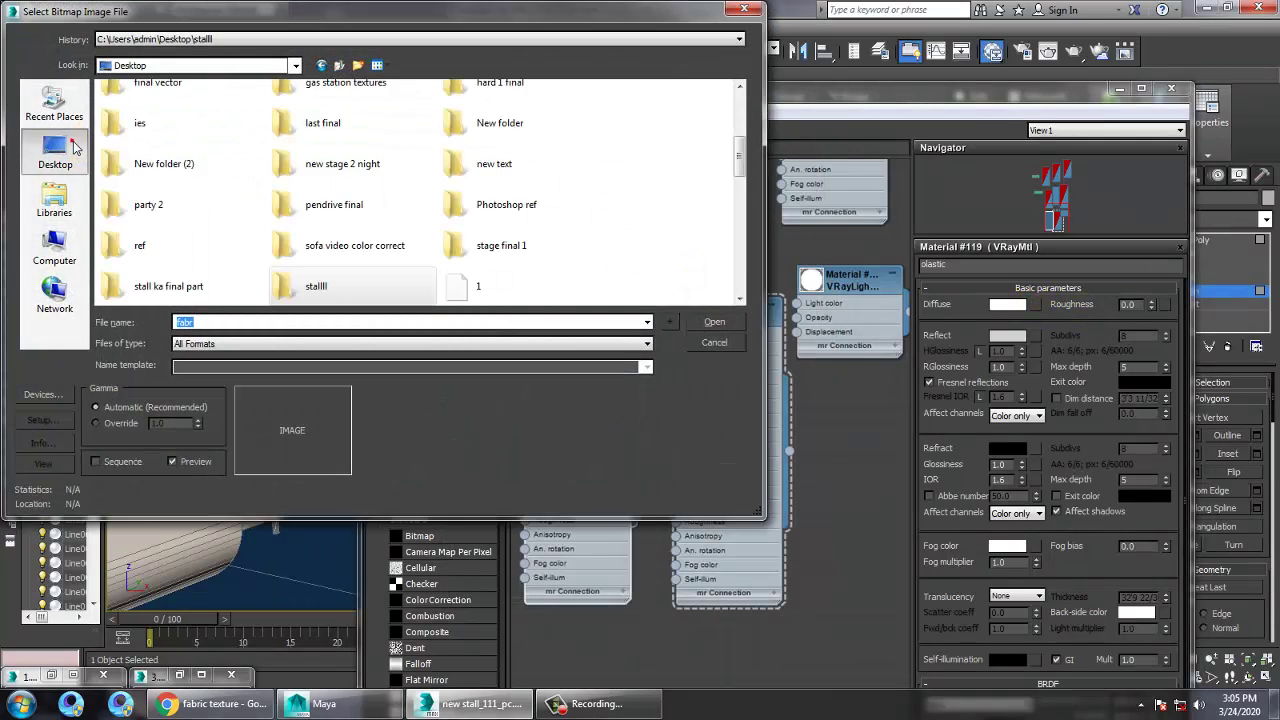
click(338, 195)
double_click(318, 282)
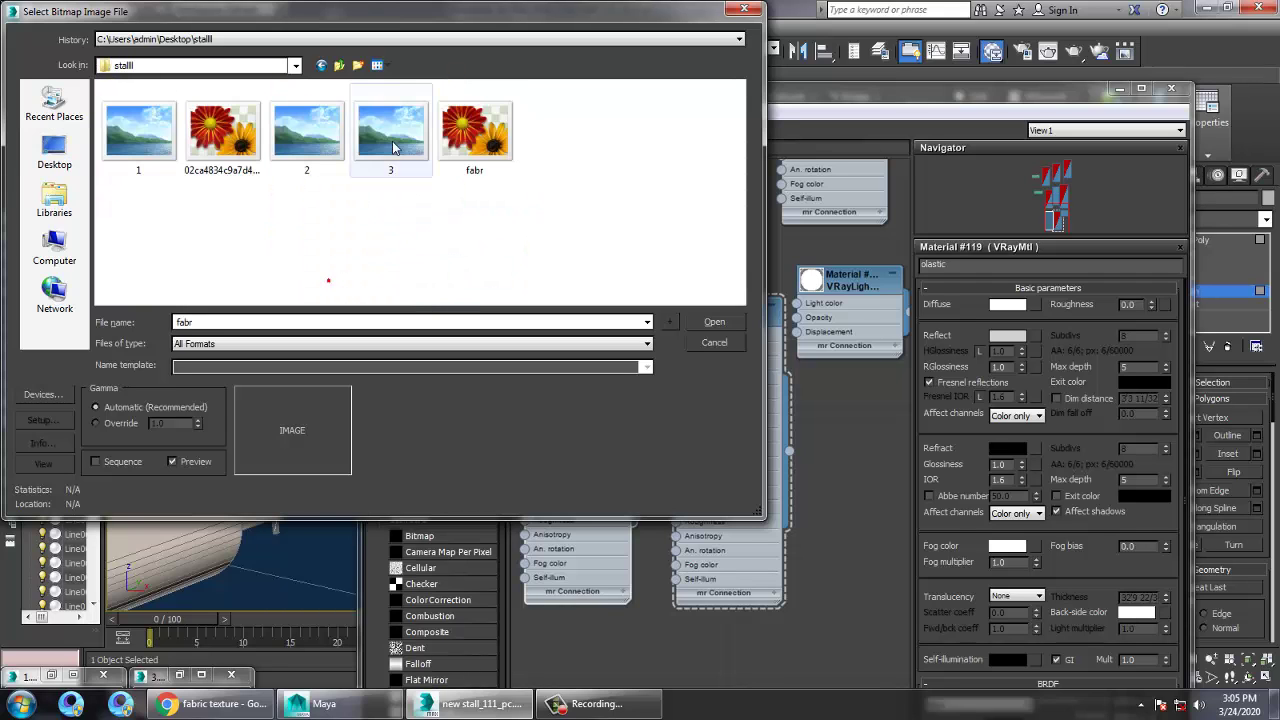
click(316, 140)
double_click(292, 132)
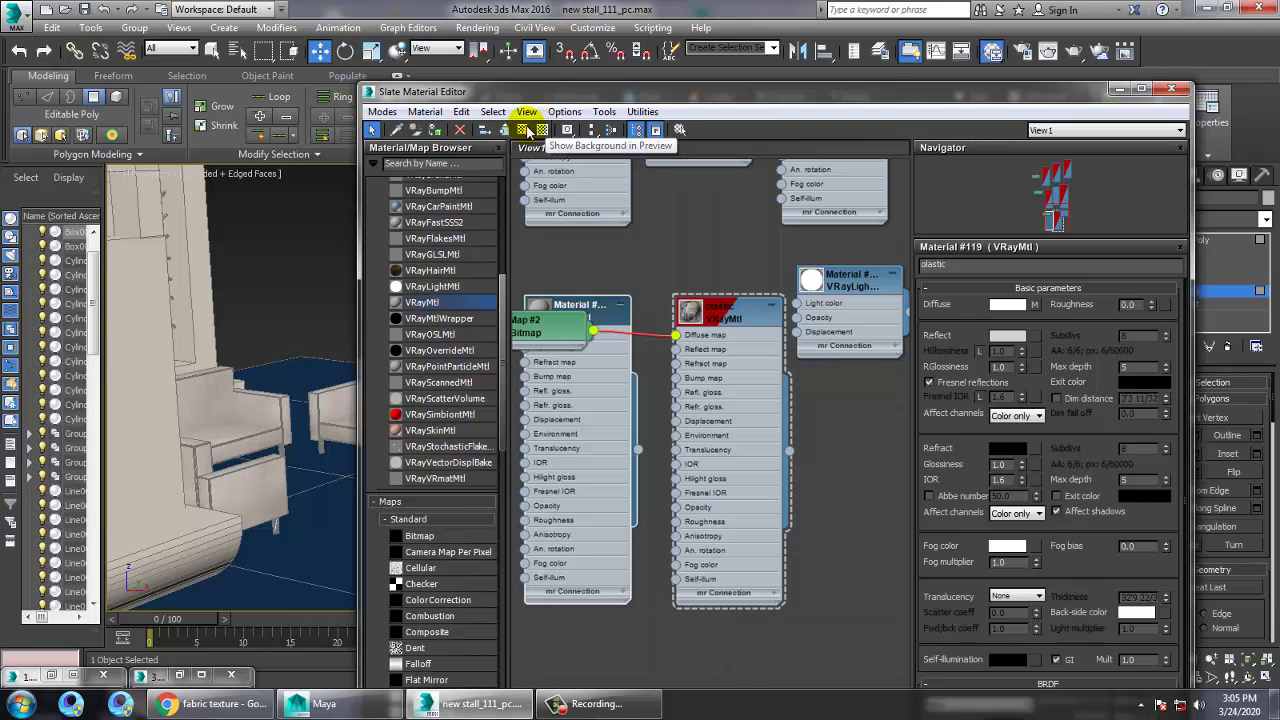
click(1120, 91)
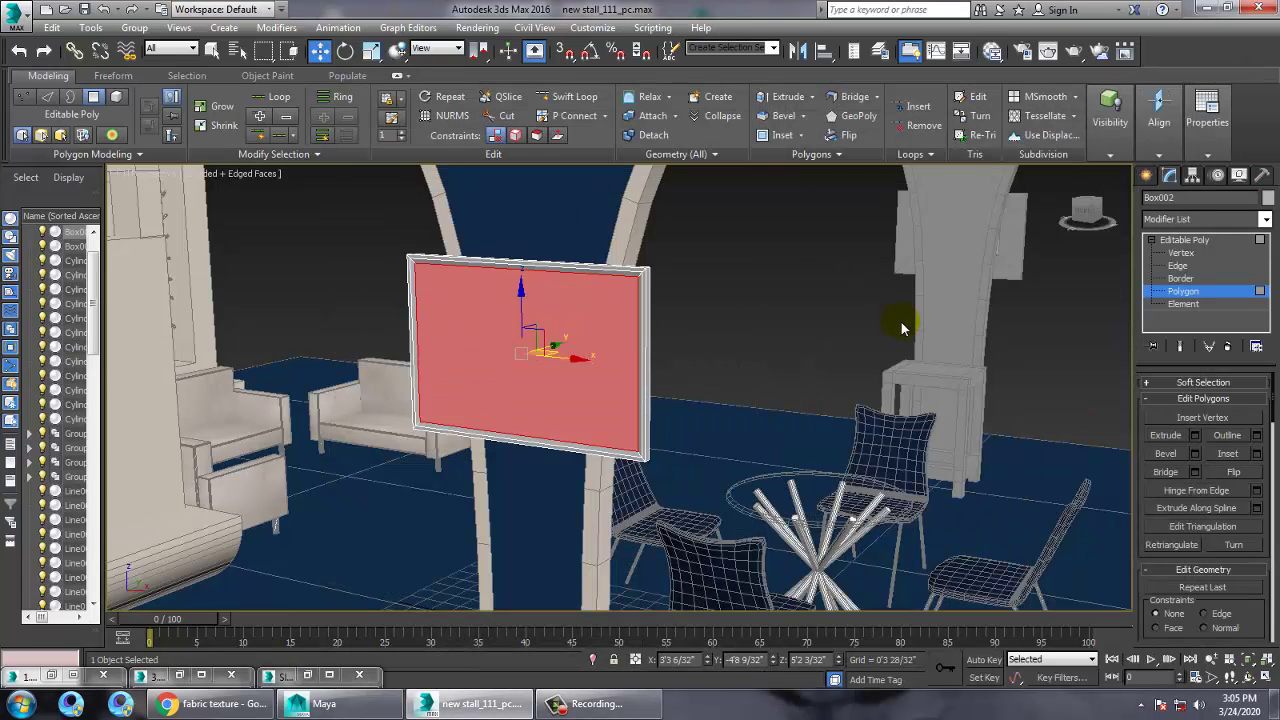
Step: Apply a UVW Map modifier with Box mapping to the display screen and inspect its front face
click(1262, 220)
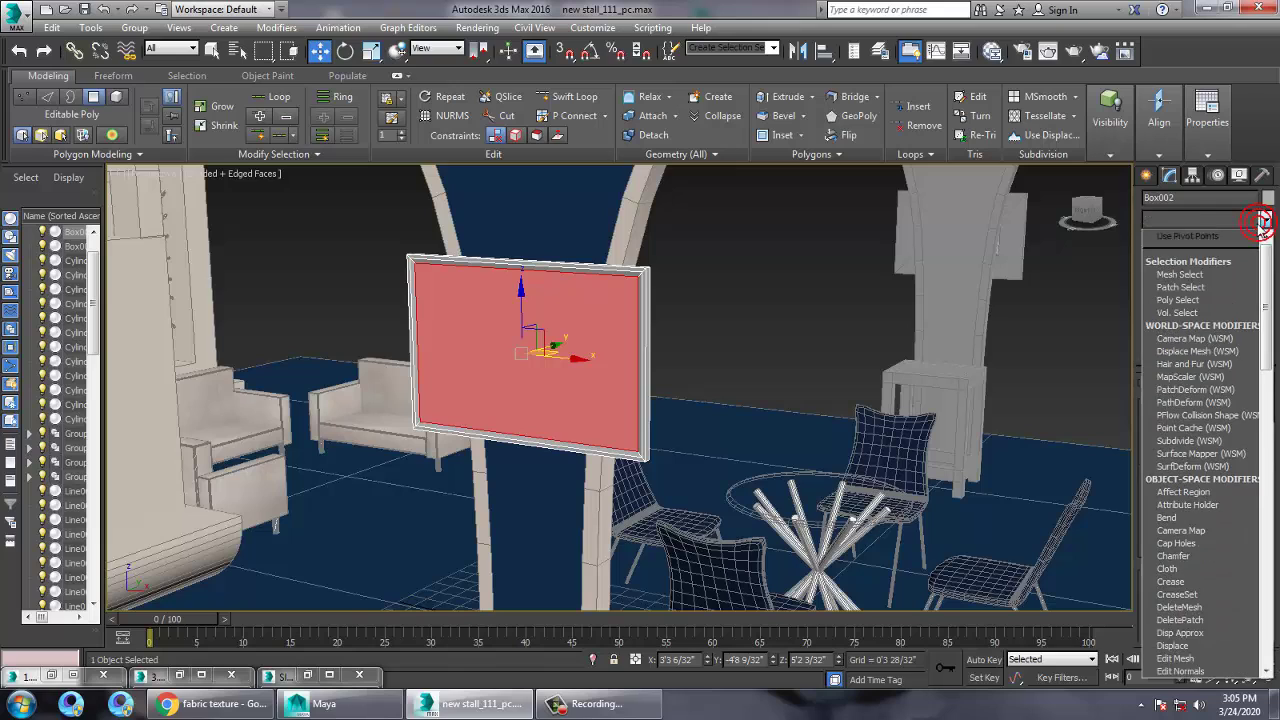
scroll(1214, 320, down, 10)
click(1208, 531)
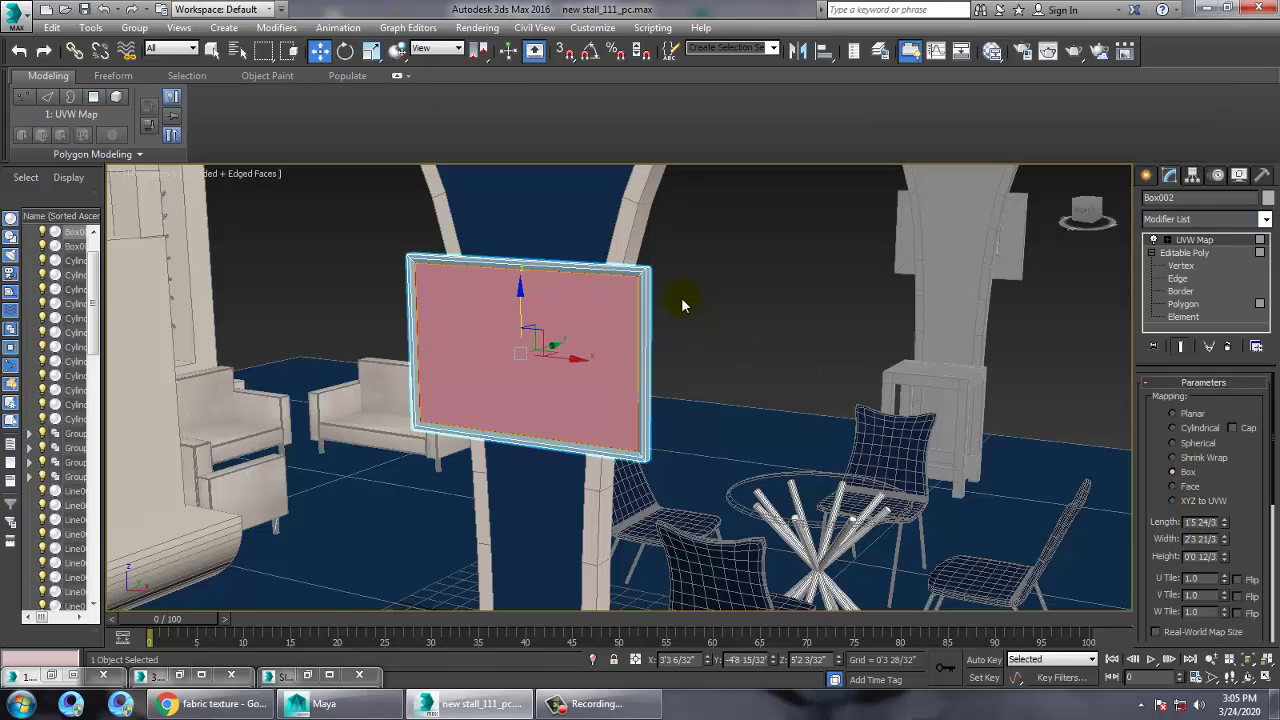
alt+middle_drag(667, 347, 608, 337)
Step: Try a U tiling of 50 on the 2.jpg bitmap in the plastic material's diffuse map
key(m)
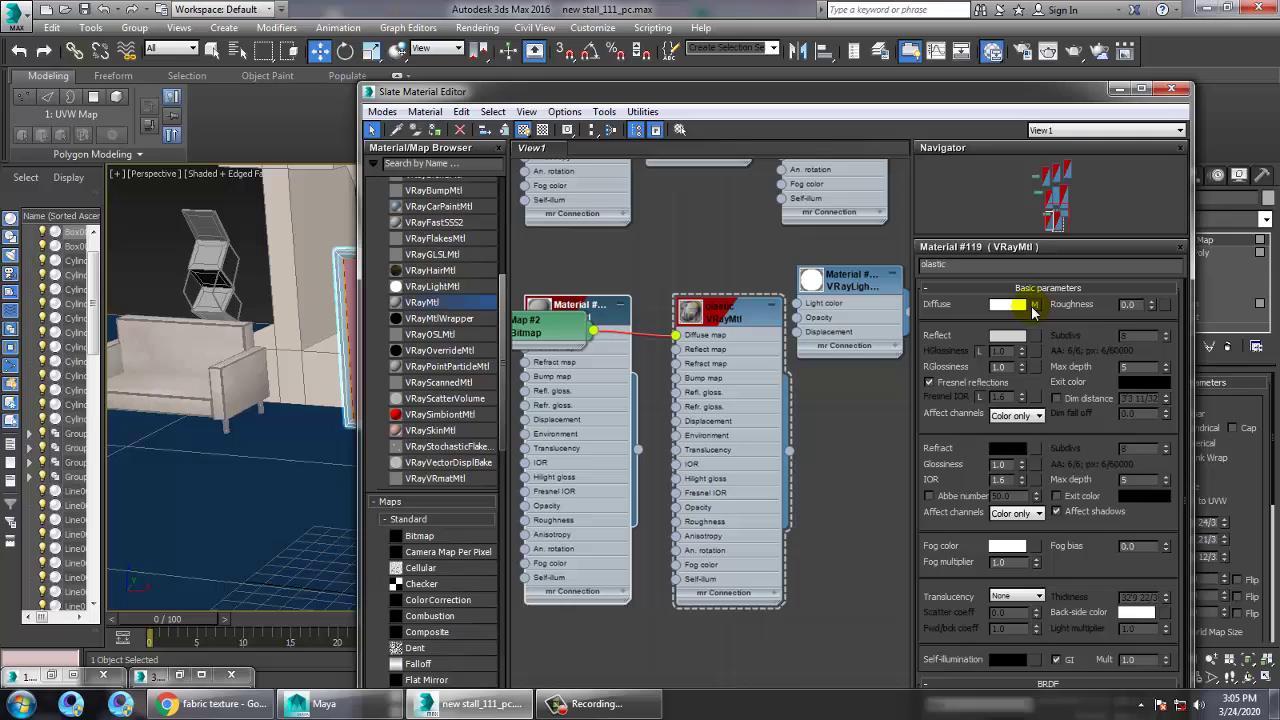
click(1034, 306)
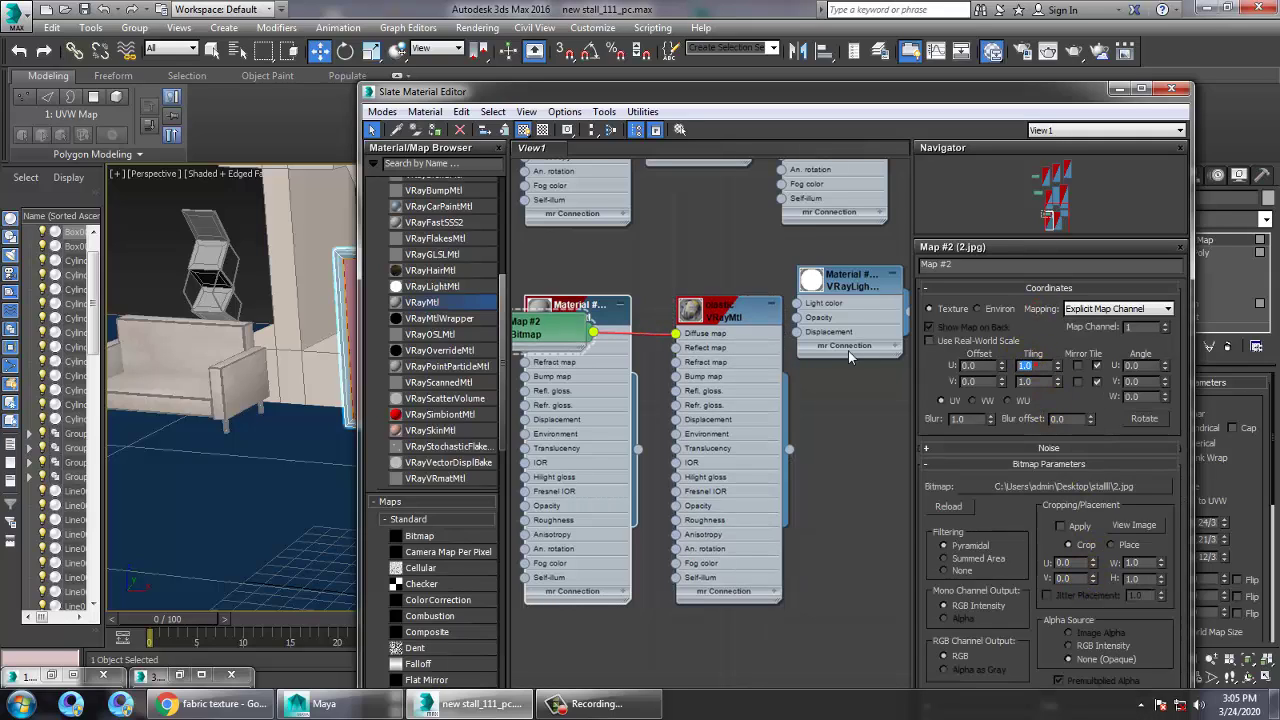
text(50)
key(Return)
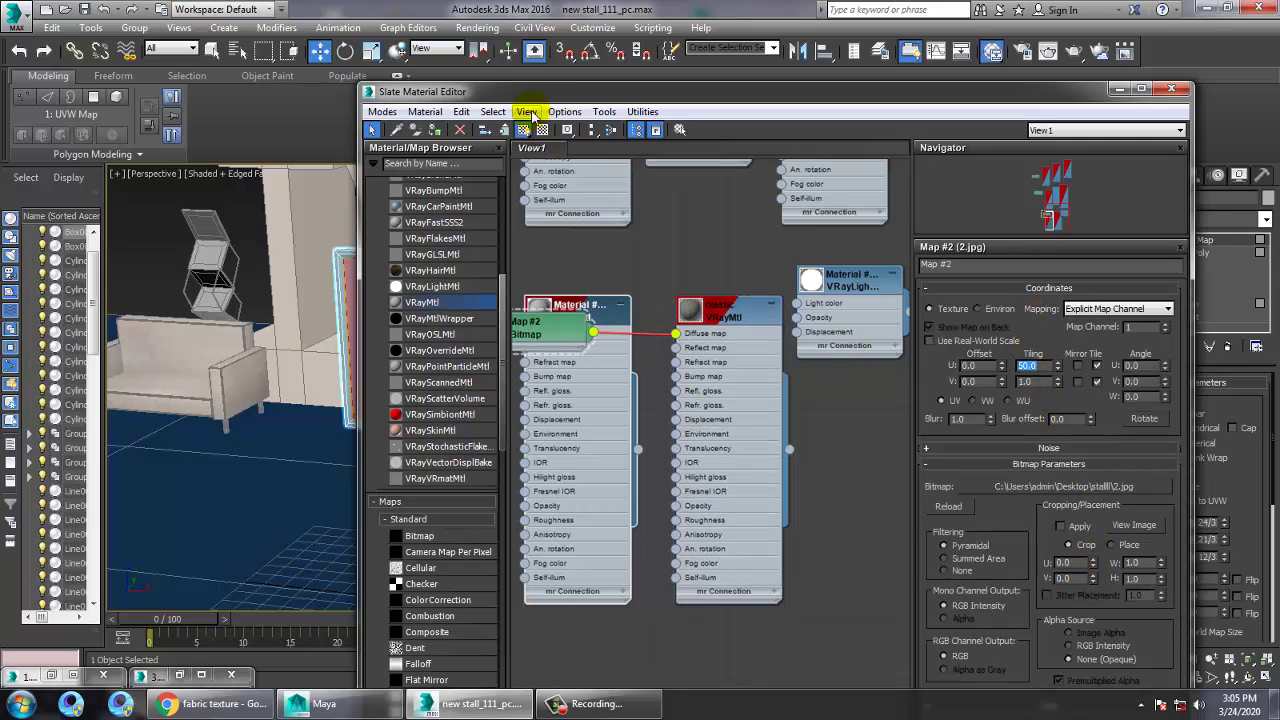
drag(545, 93, 813, 131)
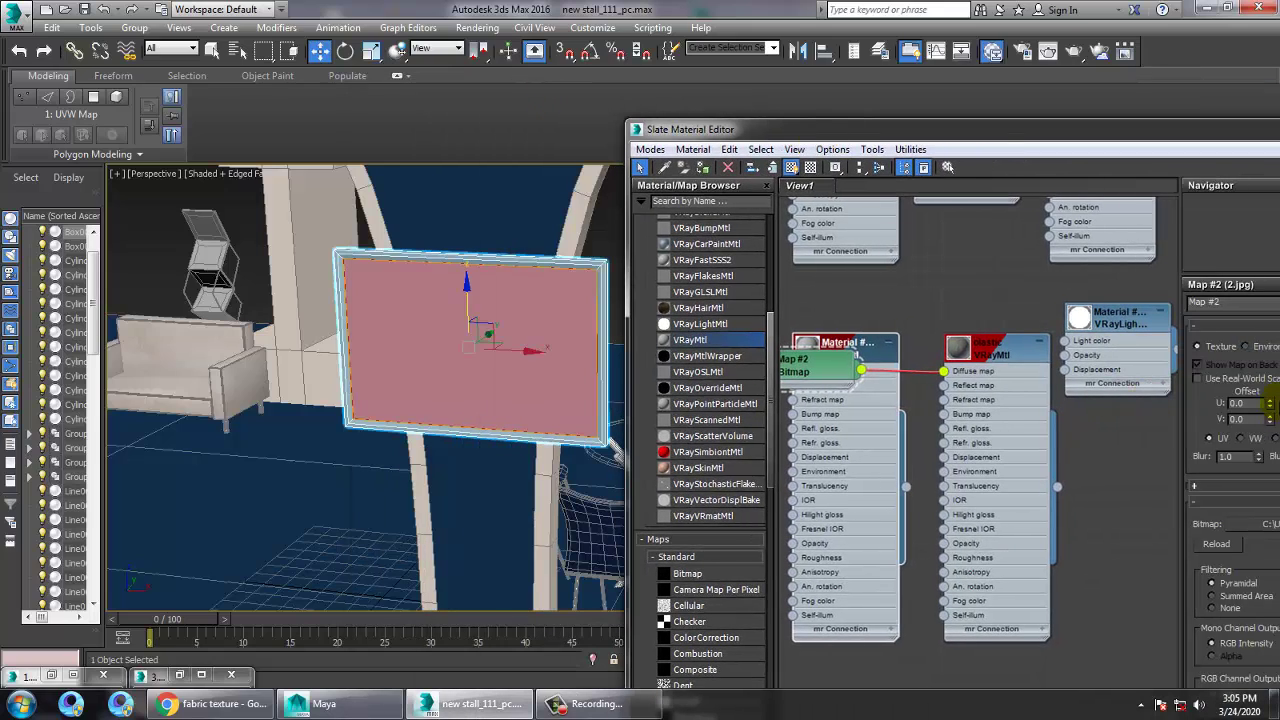
drag(989, 132, 855, 131)
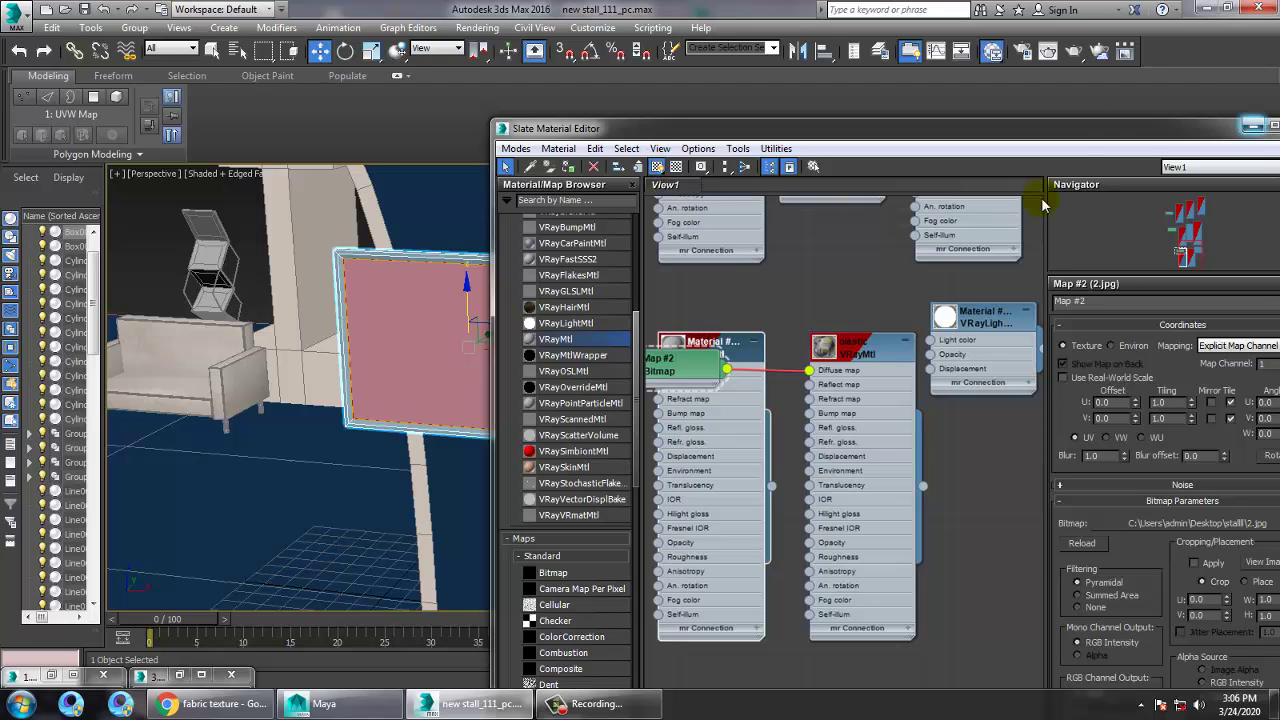
Step: Delete the plastic material and its connected 2.jpg bitmap node from the material graph
middle_drag(792, 414, 808, 374)
click(870, 320)
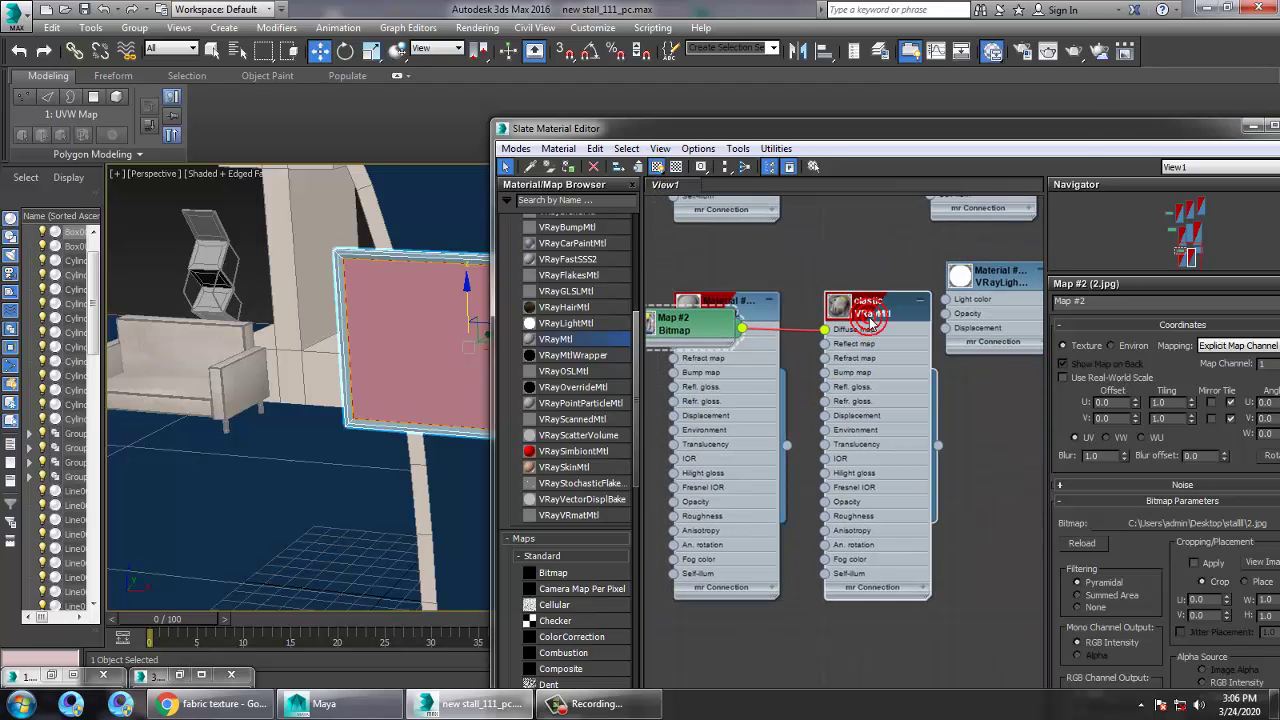
middle_drag(363, 354, 200, 350)
alt+middle_drag(200, 350, 354, 340)
click(405, 302)
click(395, 347)
click(354, 340)
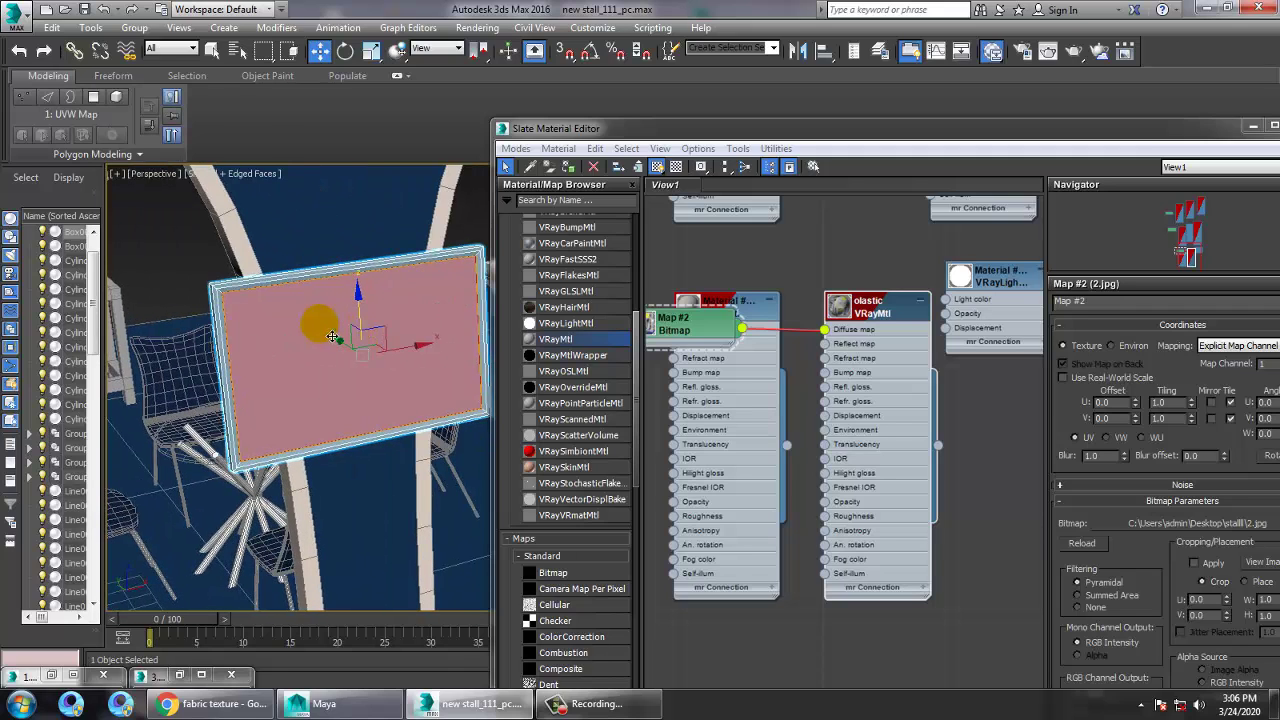
click(849, 303)
key(Delete)
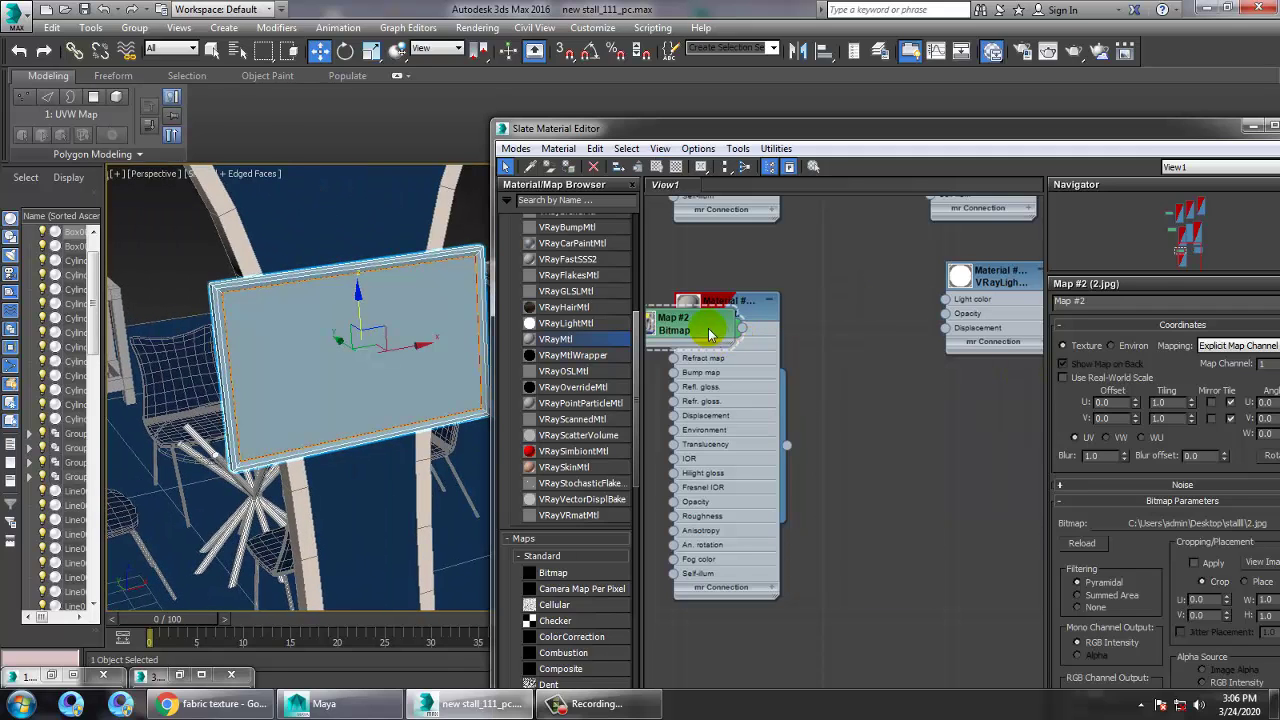
key(Delete)
click(354, 370)
Step: Remove the UVW Map modifier from the framed display and select the large front polygon of its screen
drag(931, 134, 543, 202)
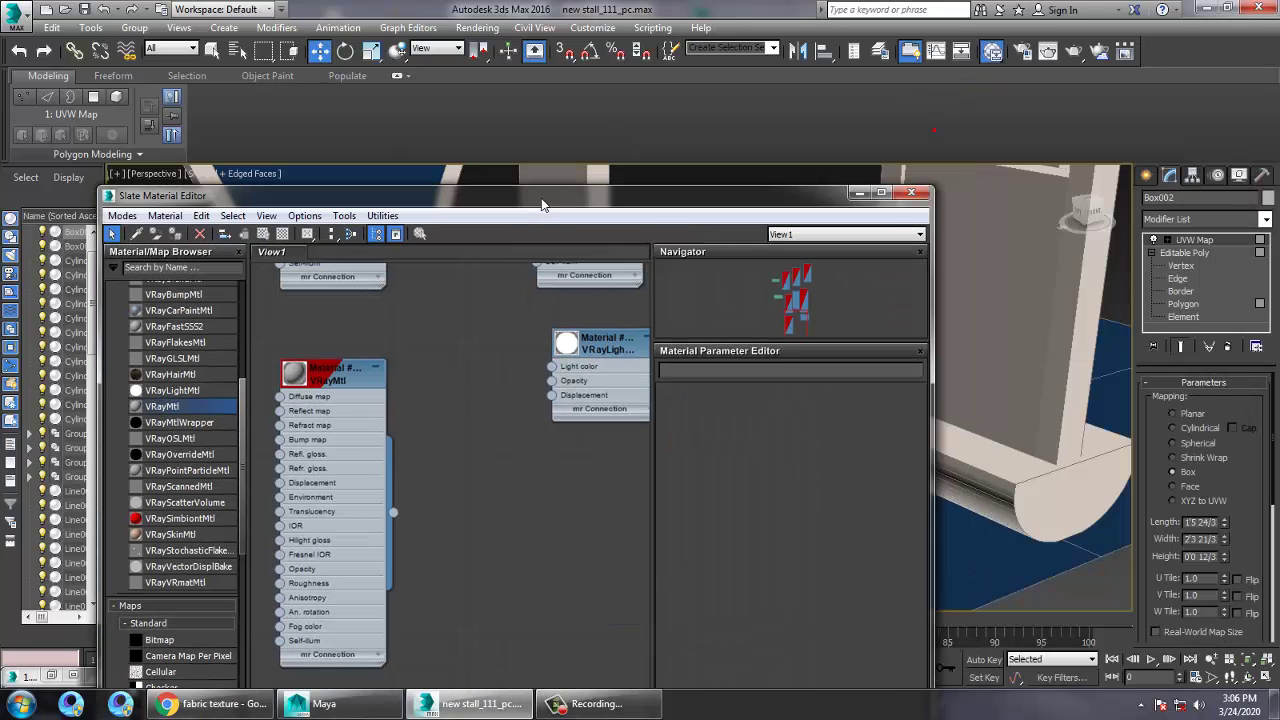
click(863, 193)
click(1227, 349)
key(4)
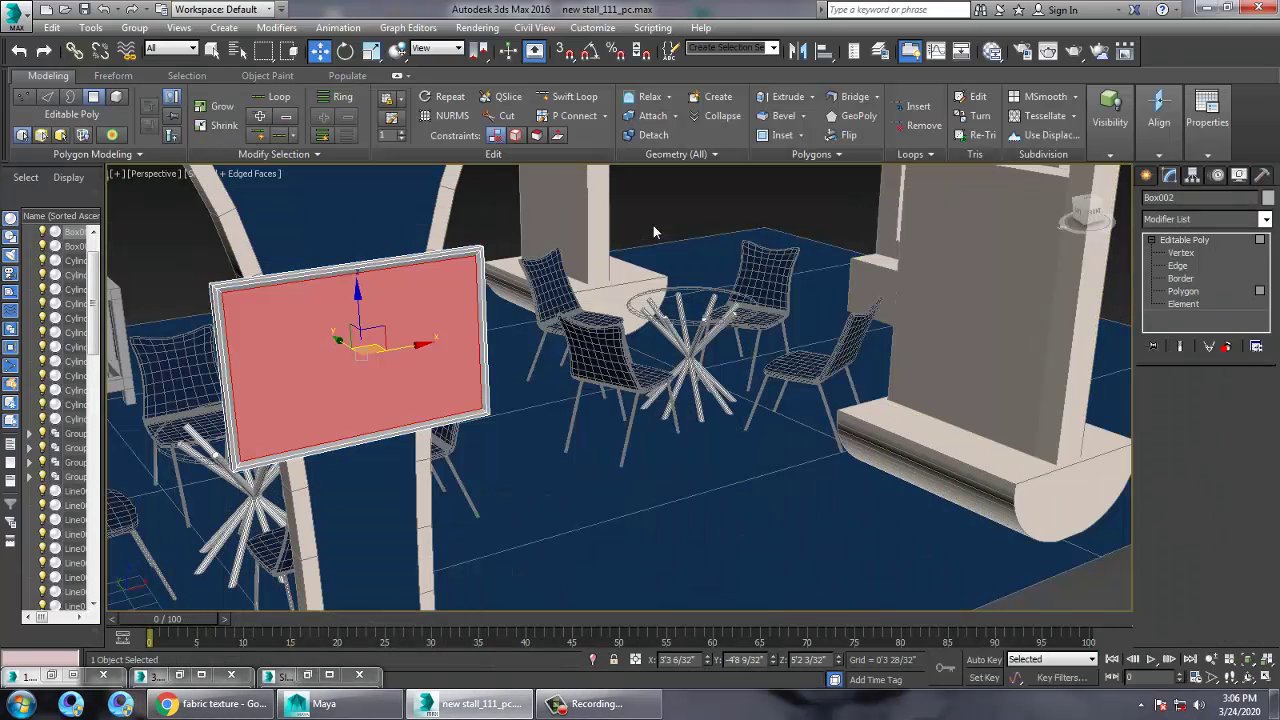
click(674, 203)
click(356, 364)
middle_drag(460, 363, 513, 362)
scroll(513, 360, up, 5)
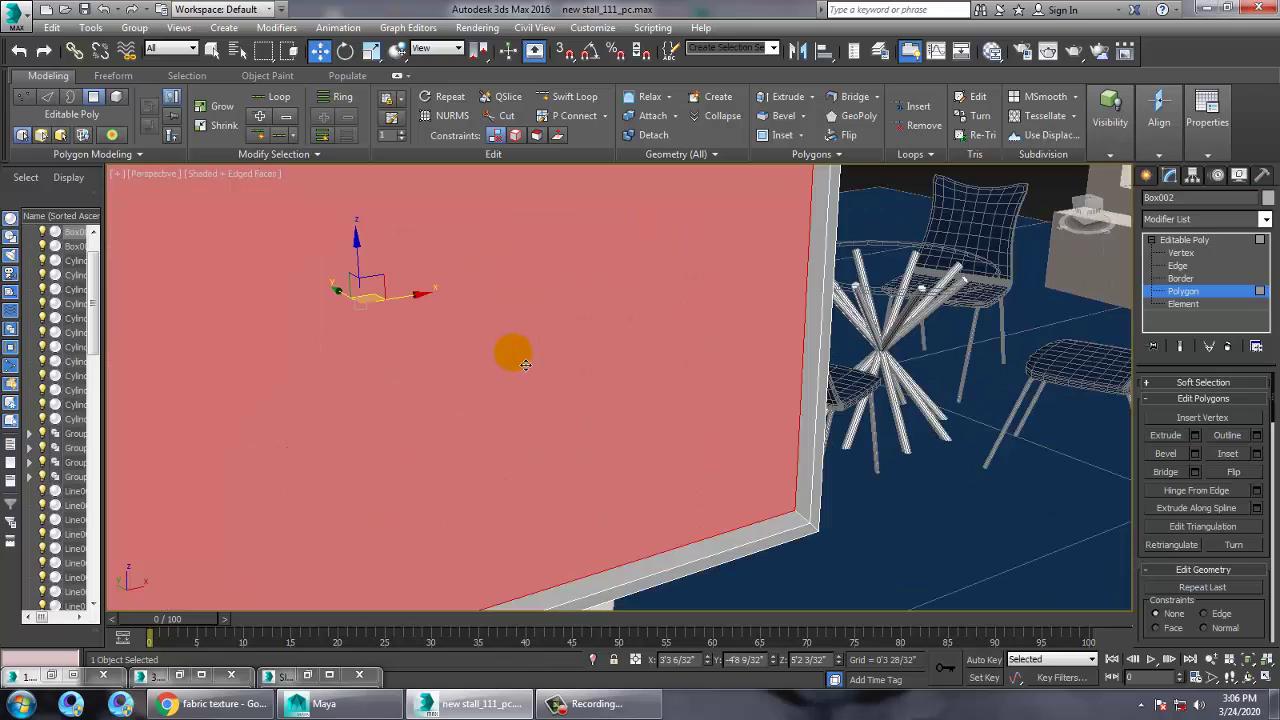
Step: Create a new VRayMtl and load the bitmap 1.jpg into its diffuse map
key(m)
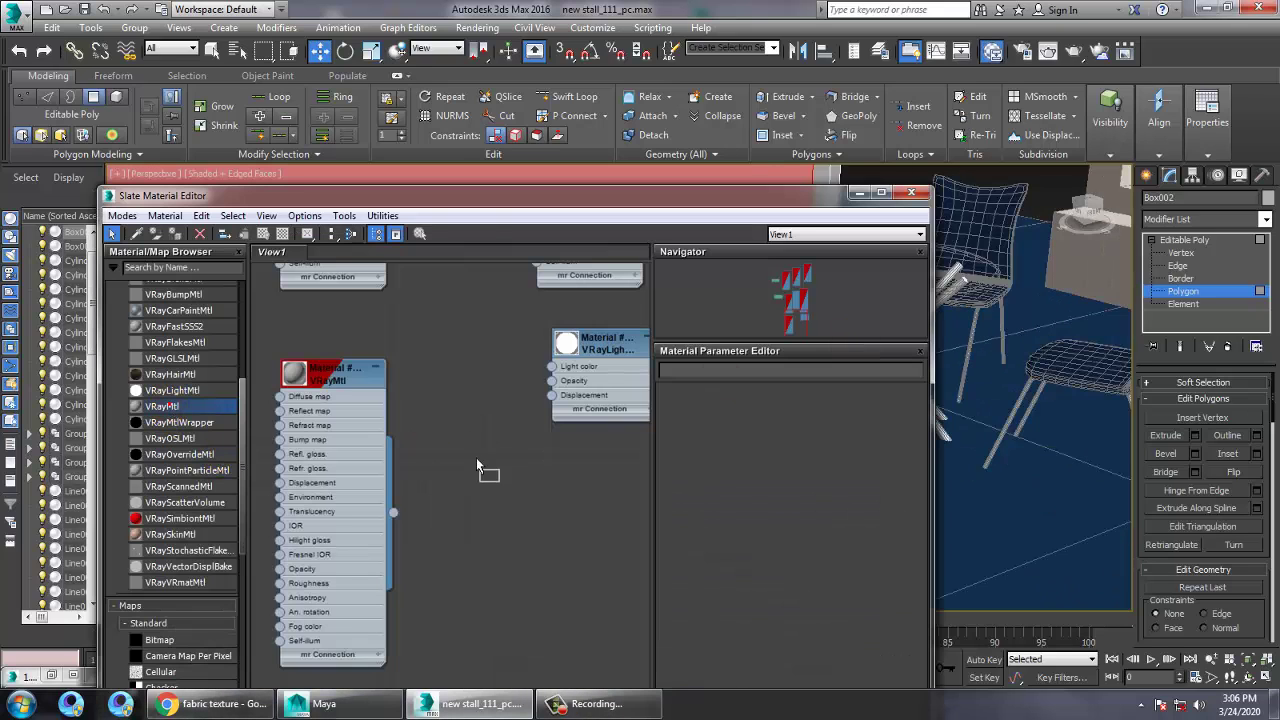
drag(477, 463, 471, 471)
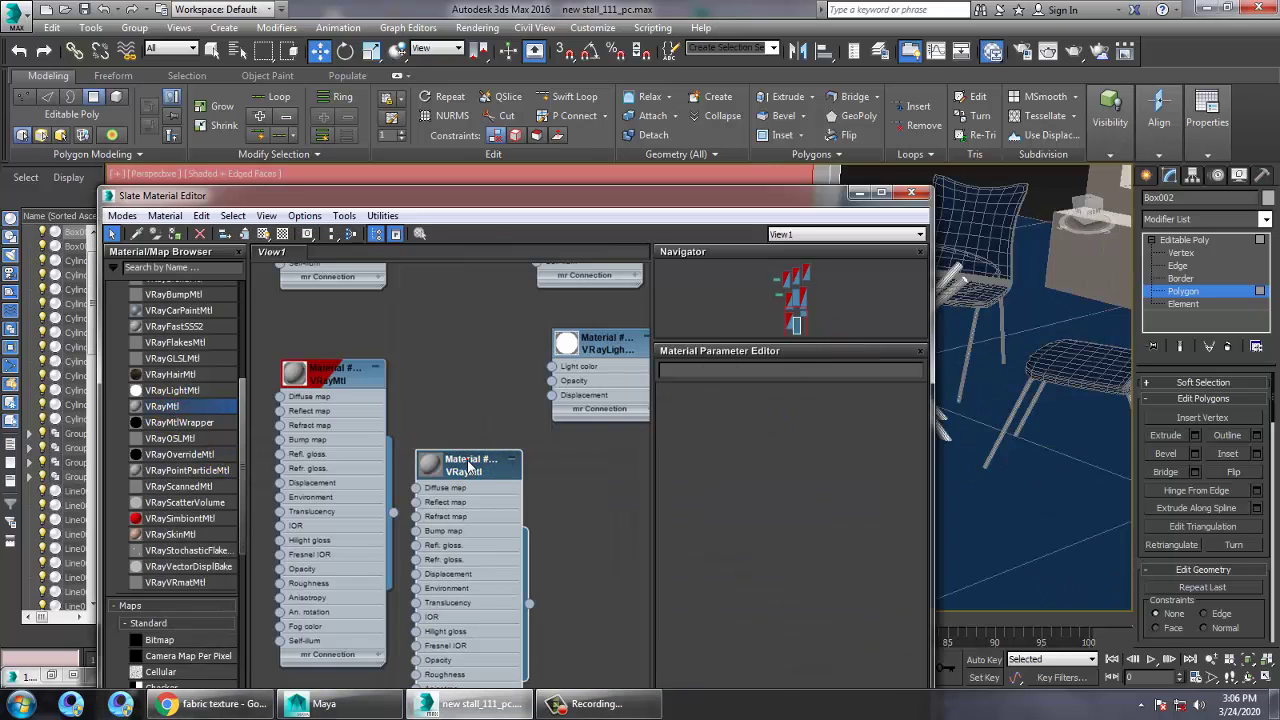
double_click(469, 466)
click(776, 409)
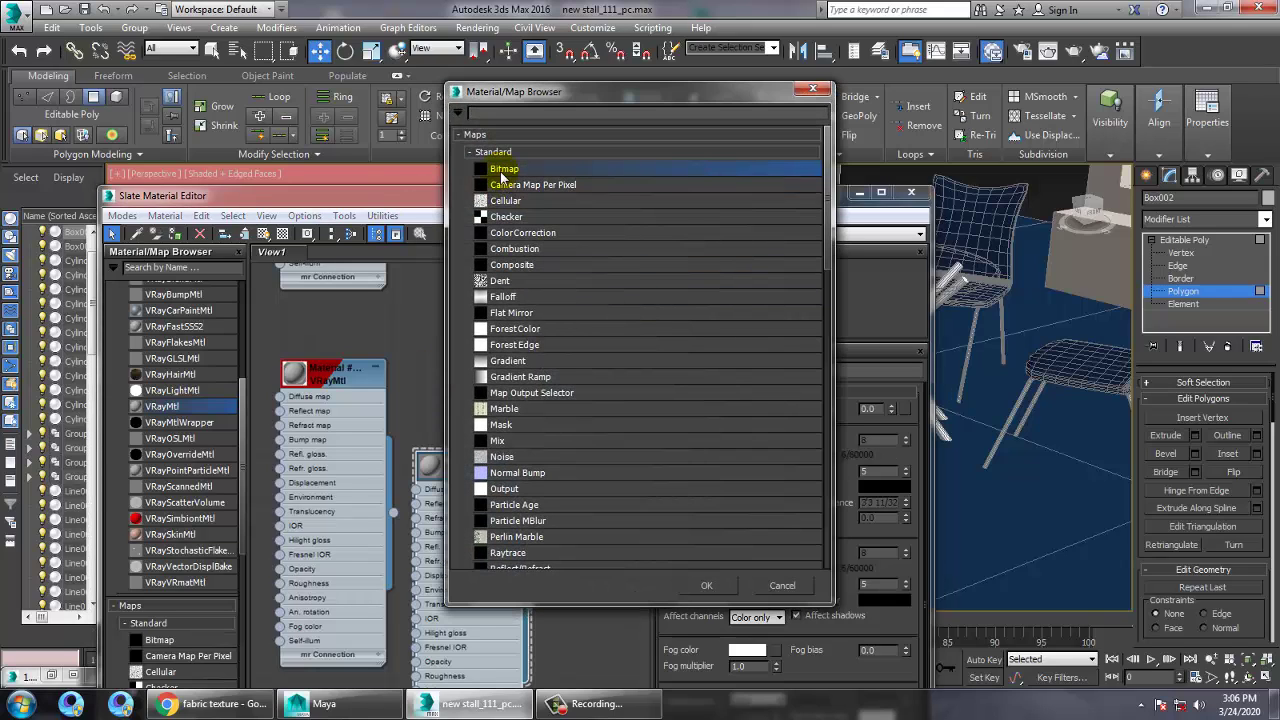
double_click(503, 170)
click(307, 132)
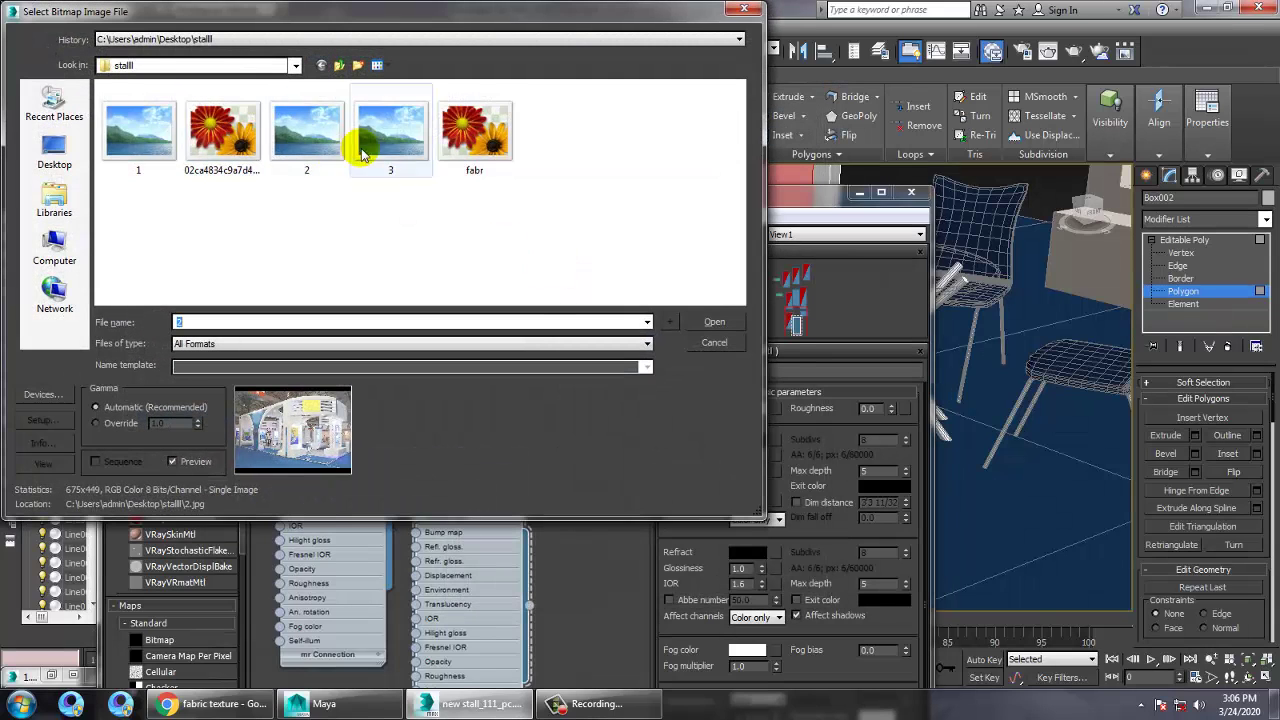
click(208, 124)
click(150, 128)
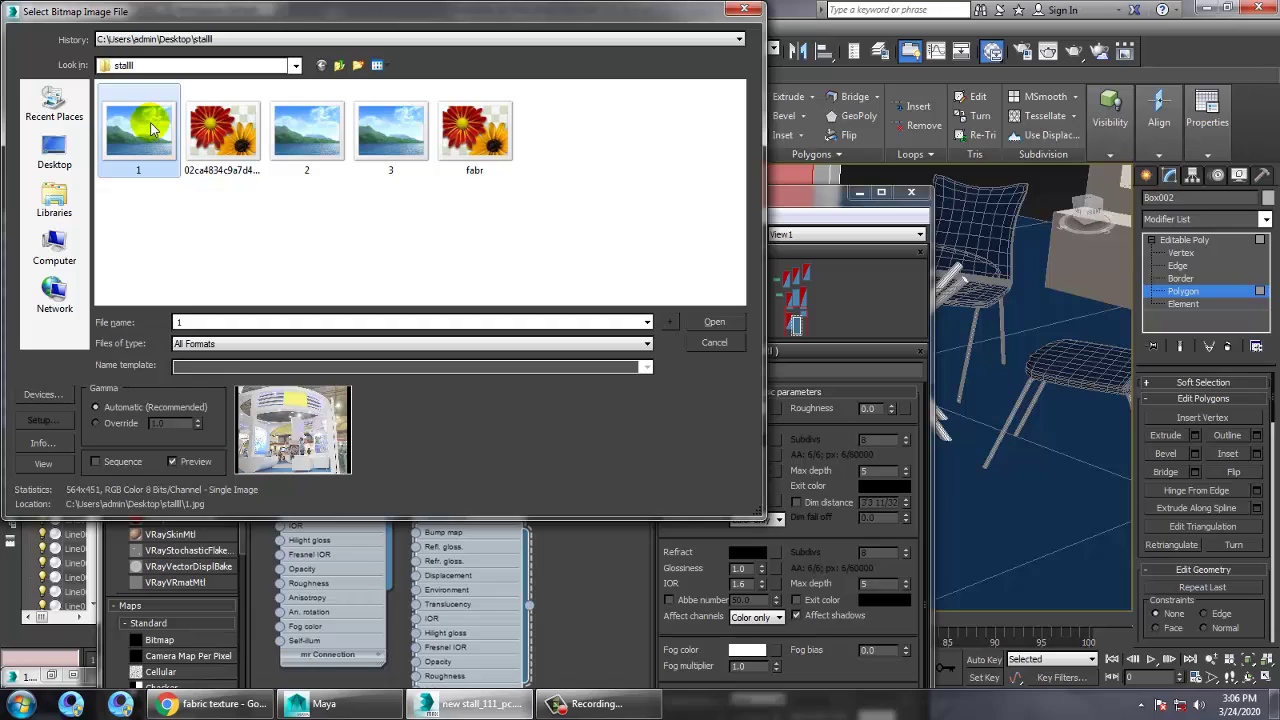
double_click(150, 128)
Step: Assign the 1.jpg material to the selected screen polygon and show its map in the viewport
drag(335, 198, 980, 124)
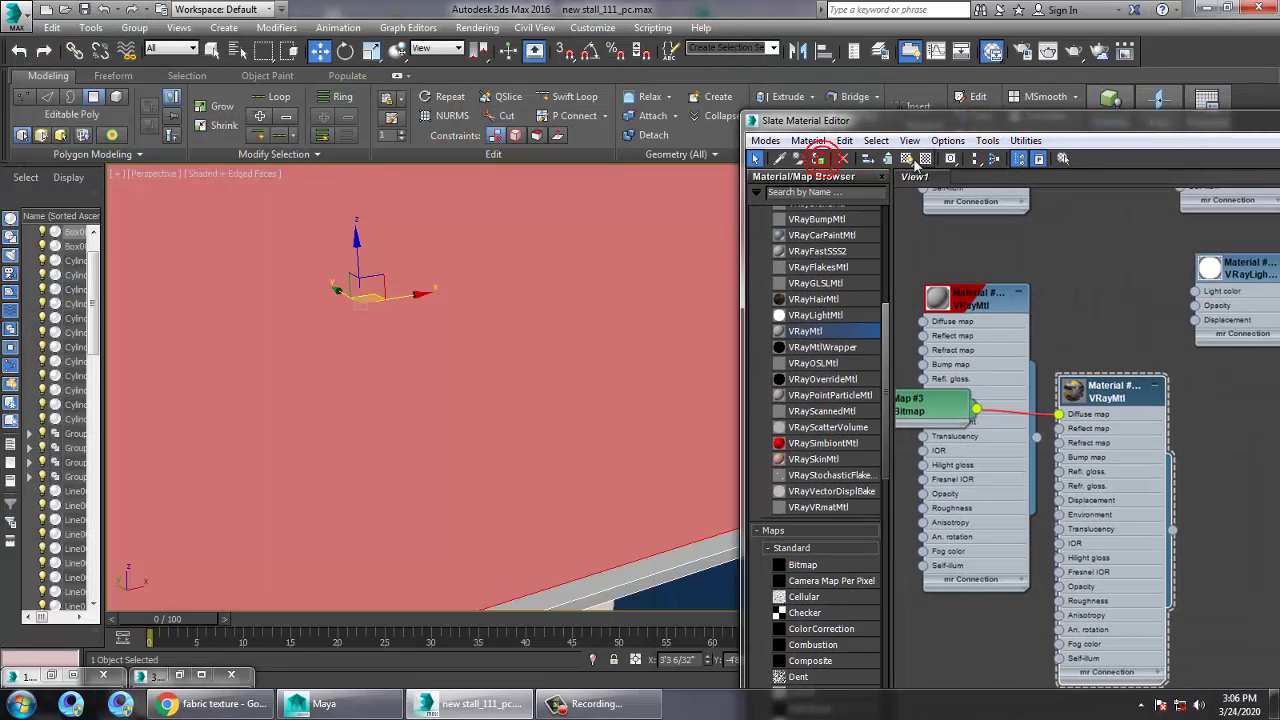
click(906, 160)
scroll(552, 333, down, 7)
mouse_move(500, 328)
alt+middle_down()
mouse_move(546, 344)
mouse_move(482, 344)
alt+middle_up()
scroll(482, 344, up, 2)
scroll(576, 352, up, 4)
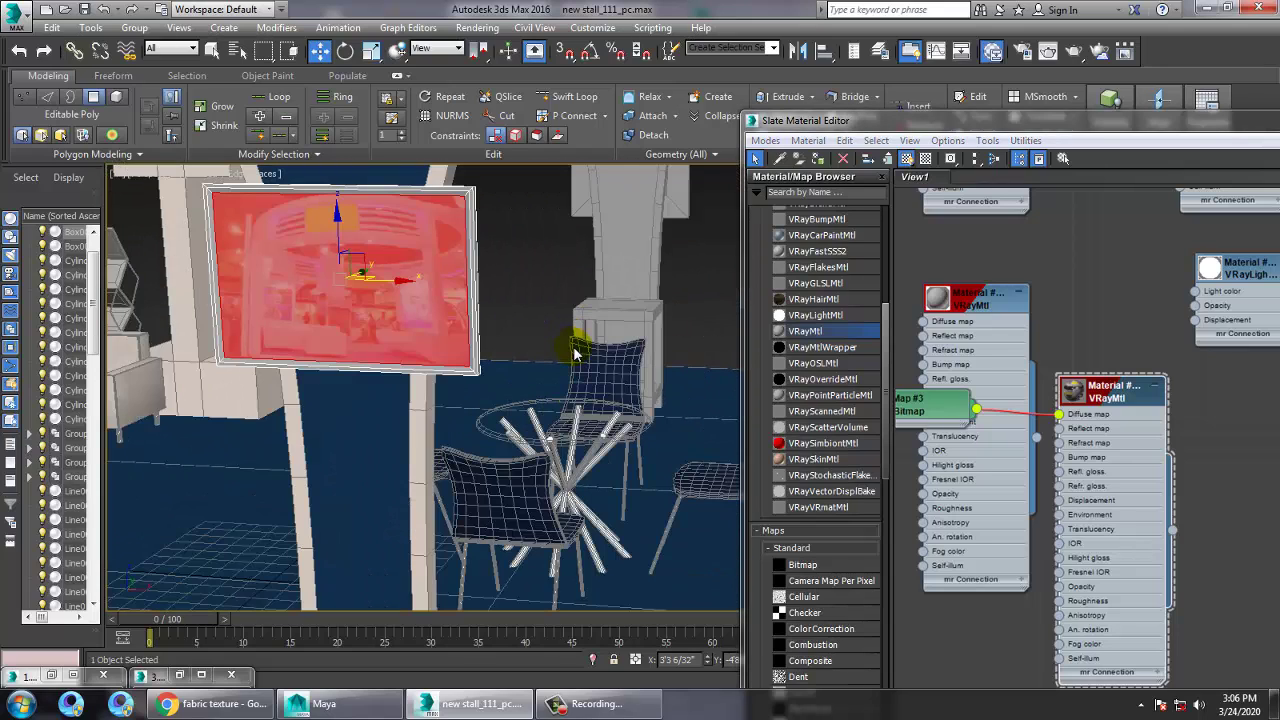
Step: Invert the polygon selection to the display's frame and create a new VRayMtl with a black diffuse colour
key(F2)
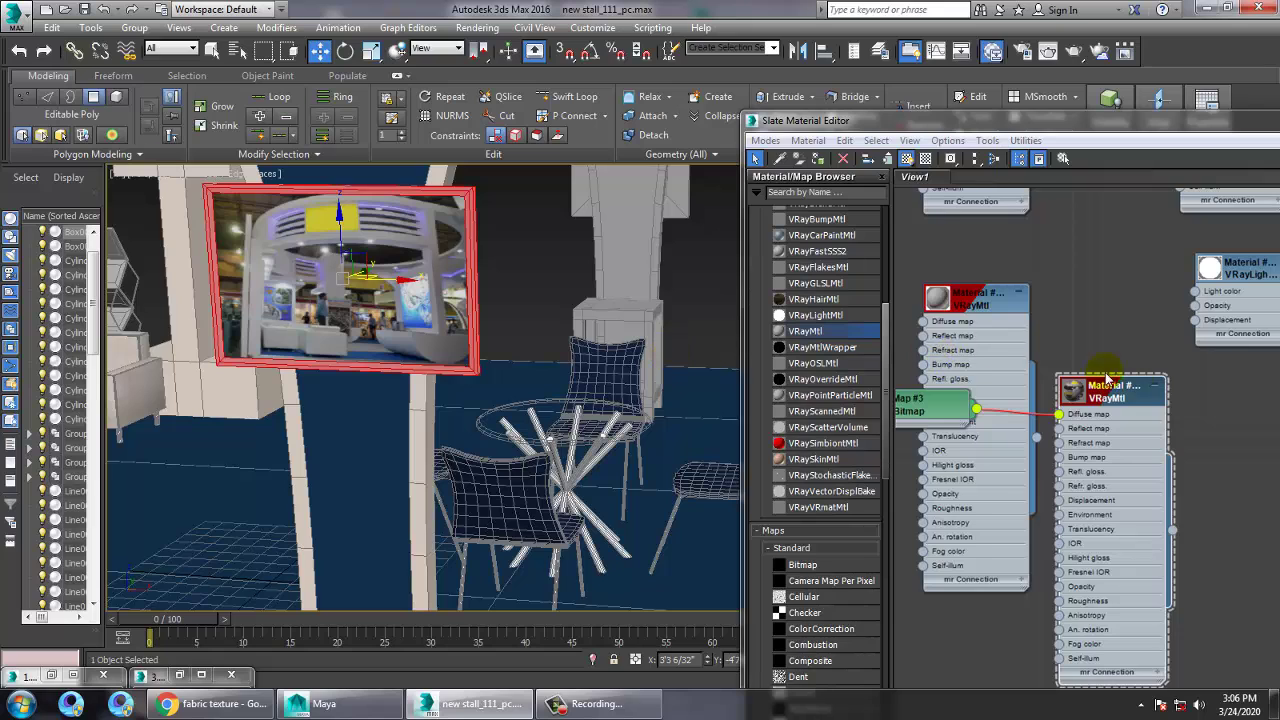
middle_drag(1106, 378, 1039, 354)
drag(808, 334, 1197, 402)
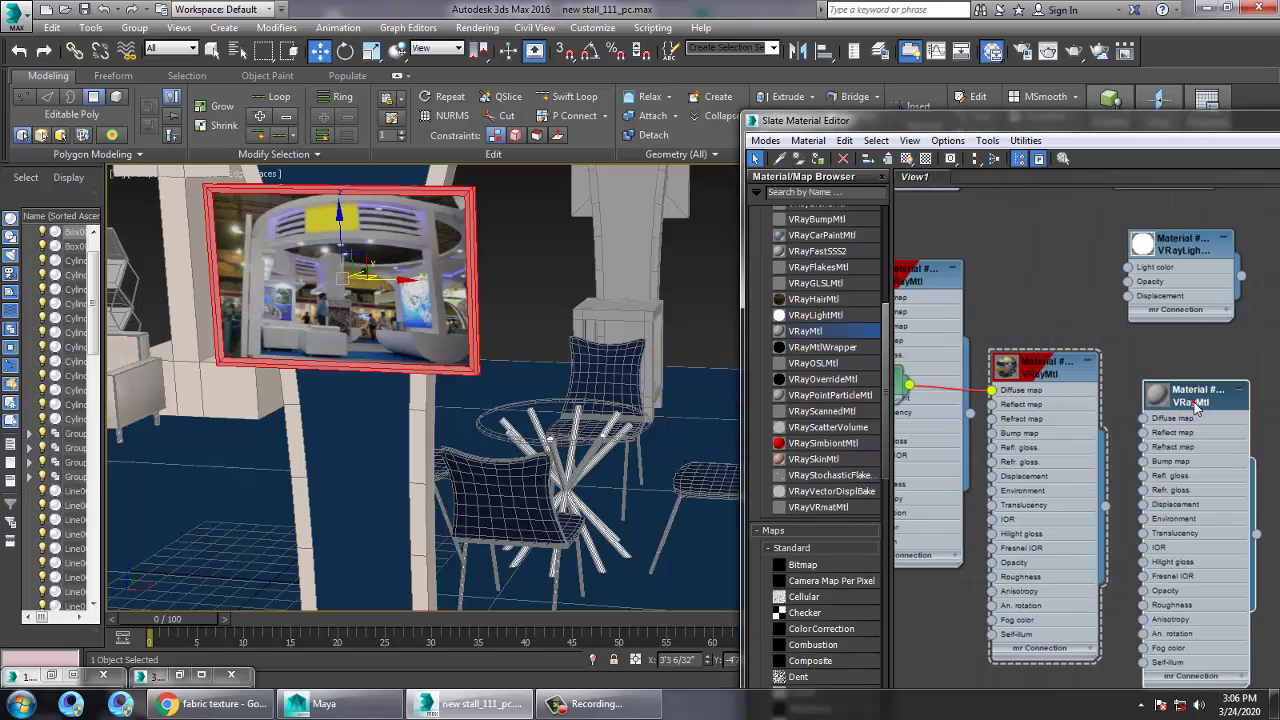
drag(1080, 116, 531, 85)
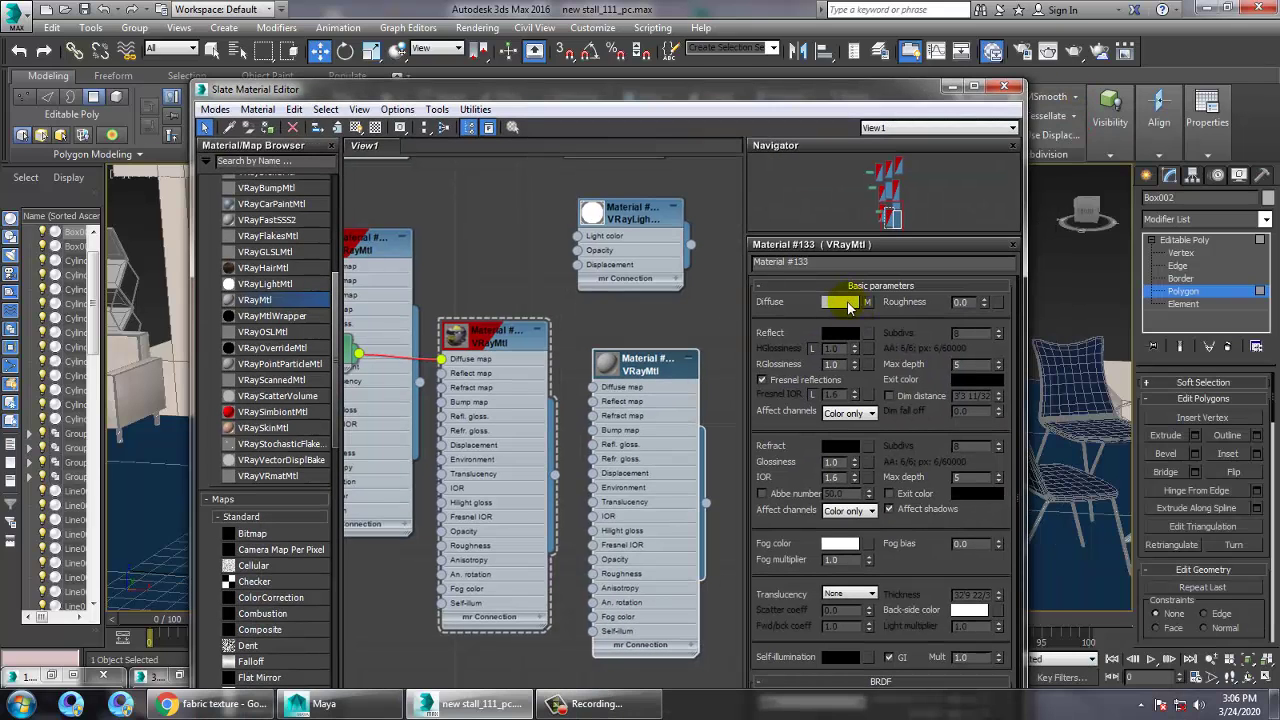
double_click(680, 360)
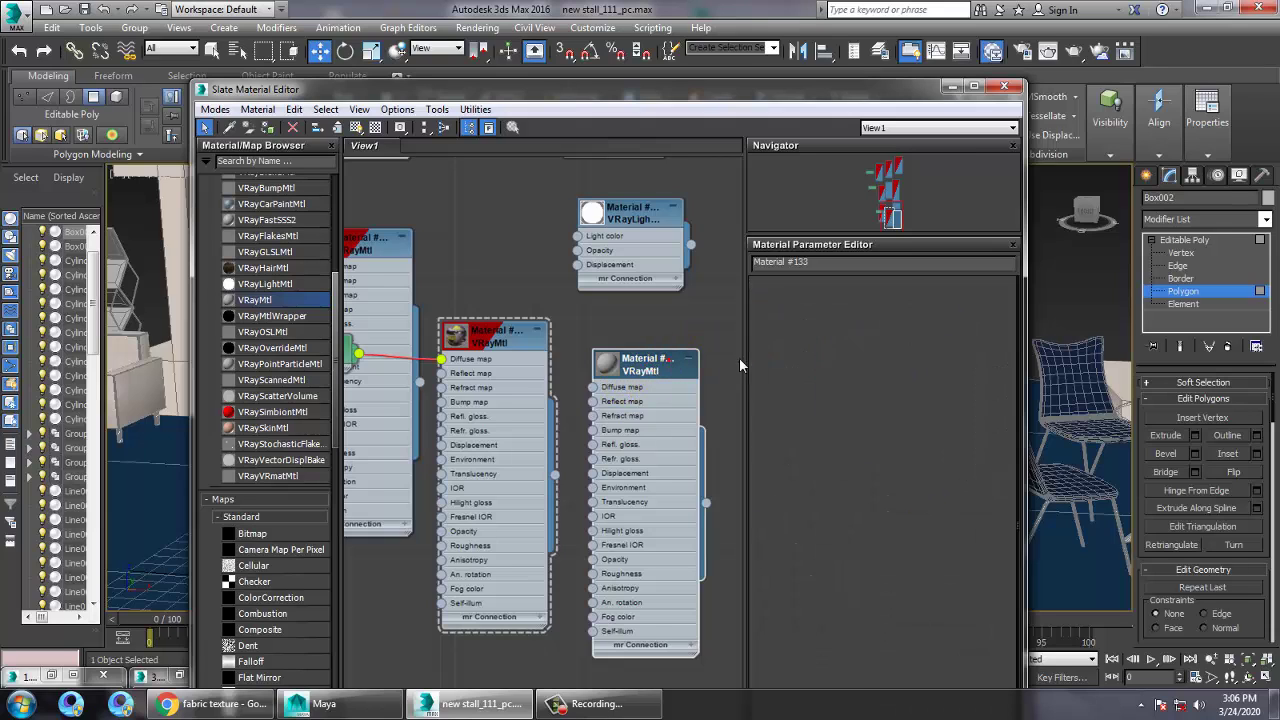
click(840, 302)
drag(473, 166, 473, 126)
click(589, 238)
Step: Set the black material's reflection to grey value 49 and assign it to the frame polygons, shown in the viewport
click(837, 334)
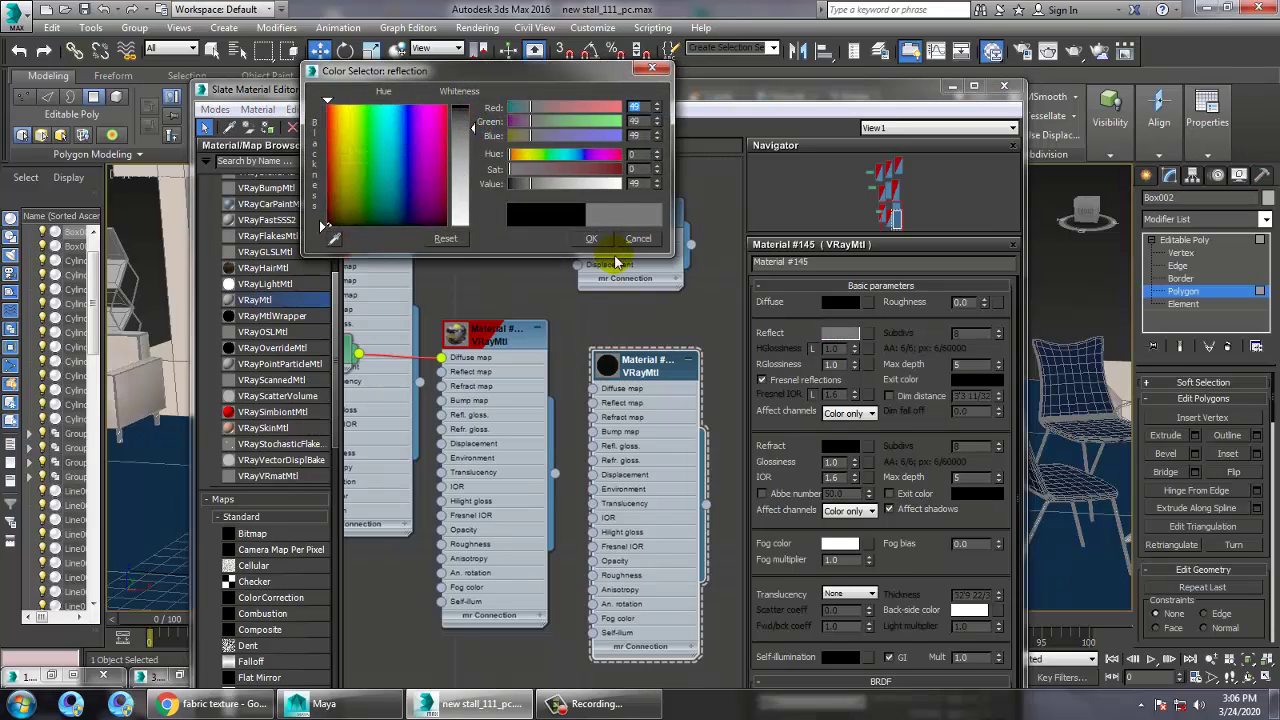
click(592, 238)
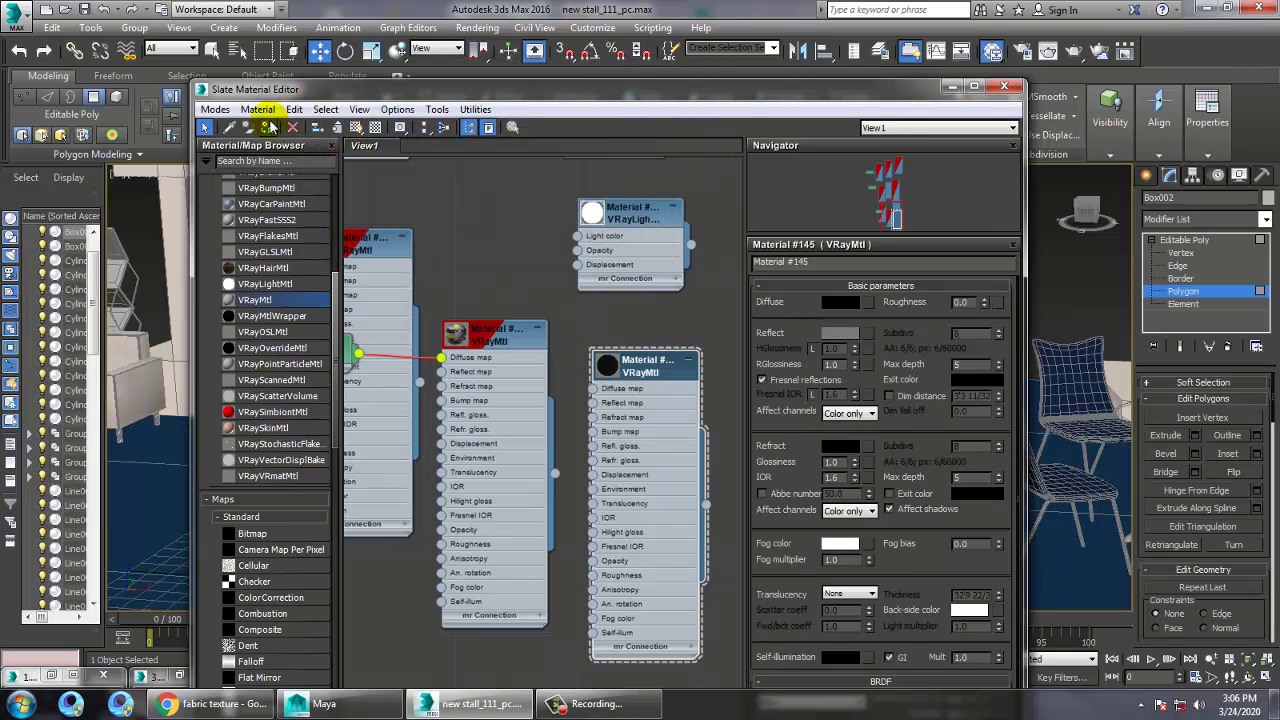
click(356, 127)
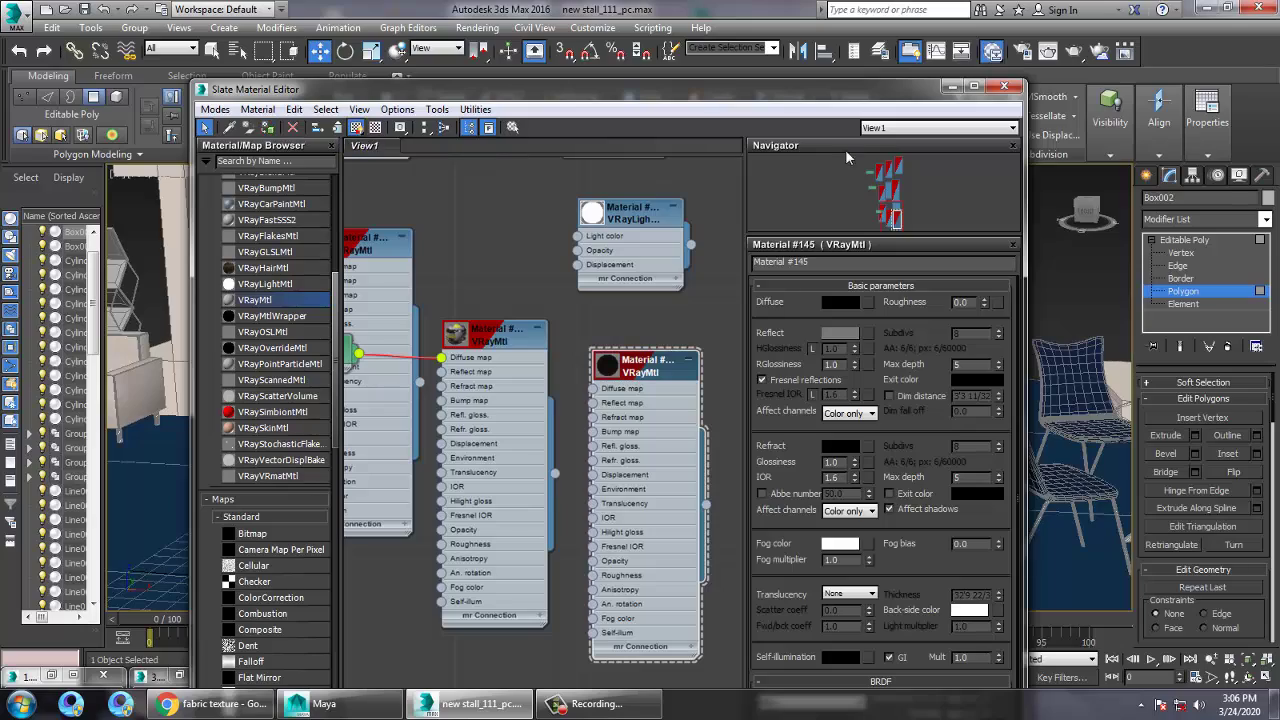
click(956, 88)
Step: Leave polygon editing and delete the untextured display on the opposite grey flared column
scroll(843, 343, down, 8)
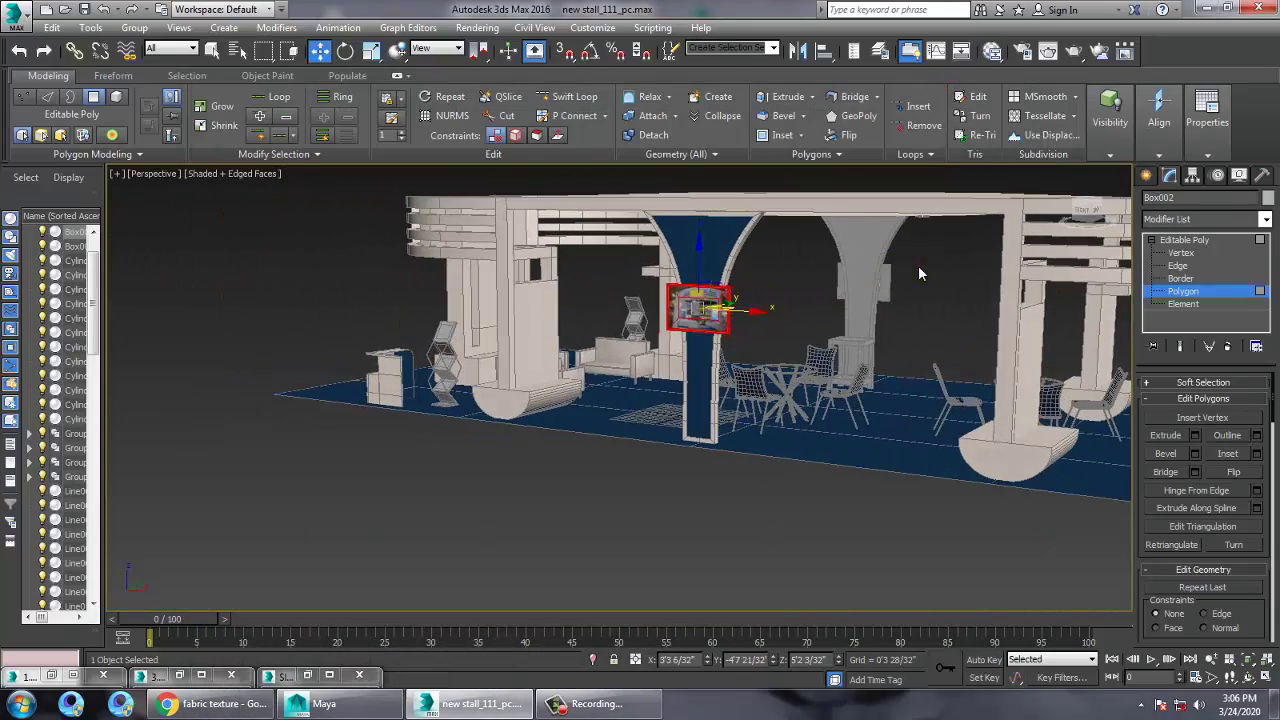
scroll(918, 275, up, 5)
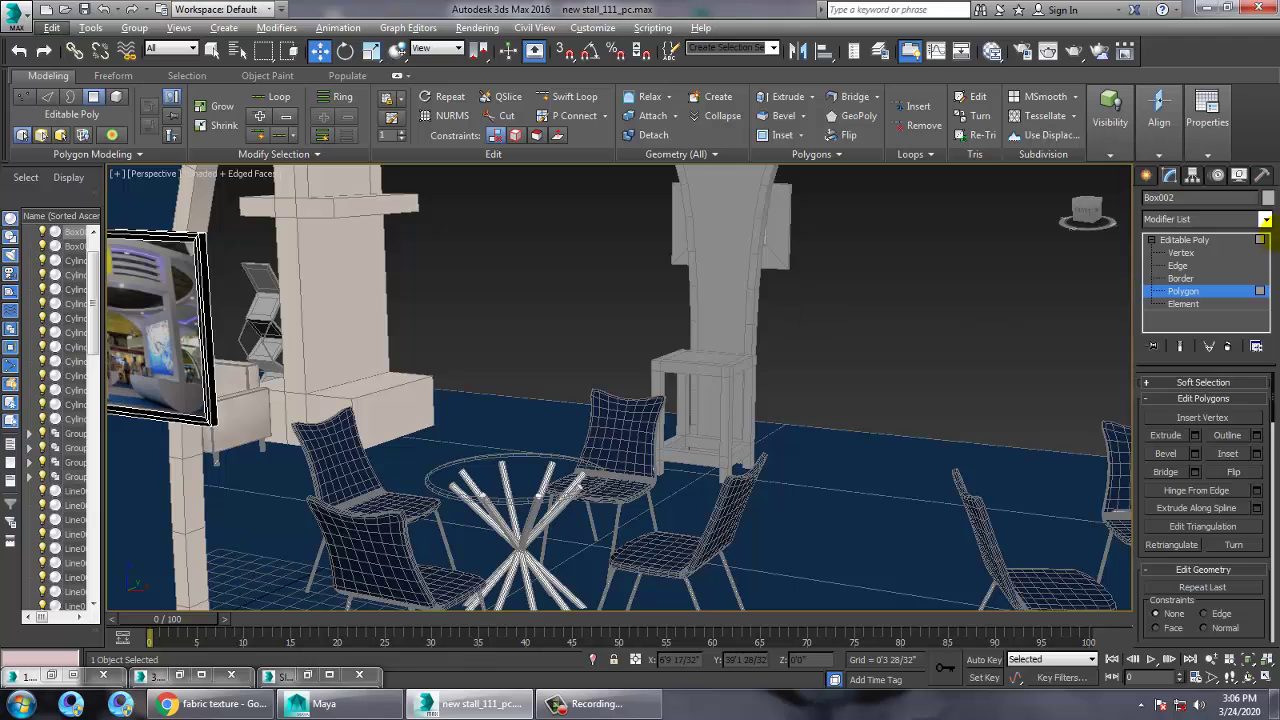
click(1184, 240)
click(771, 229)
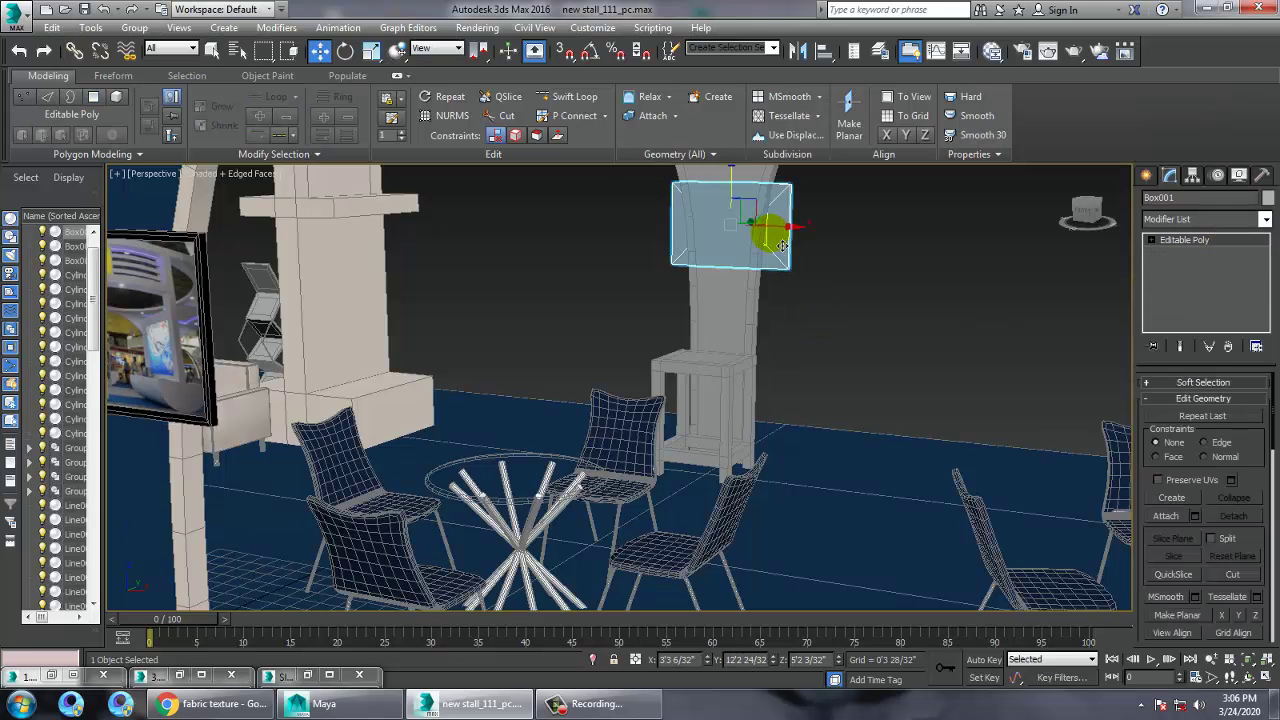
key(Delete)
Step: Mirror the textured display about the Y axis as a copy
click(182, 294)
middle_drag(352, 318, 538, 290)
click(797, 51)
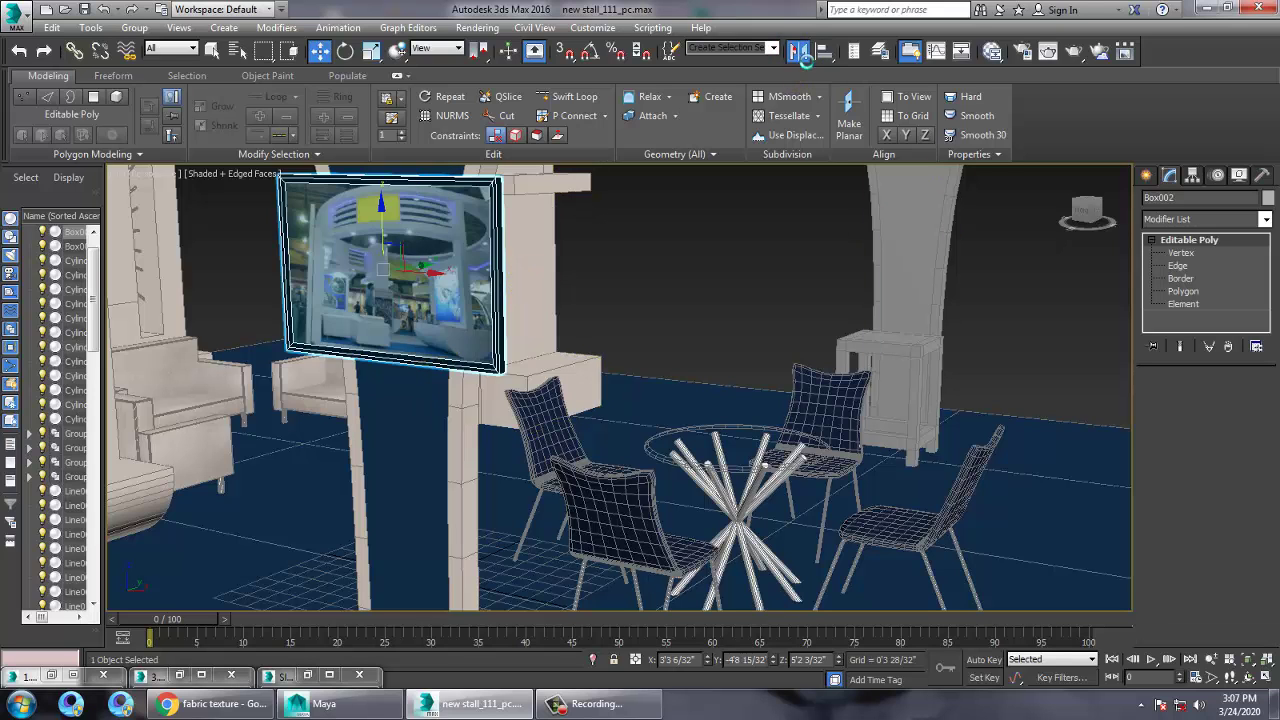
click(592, 475)
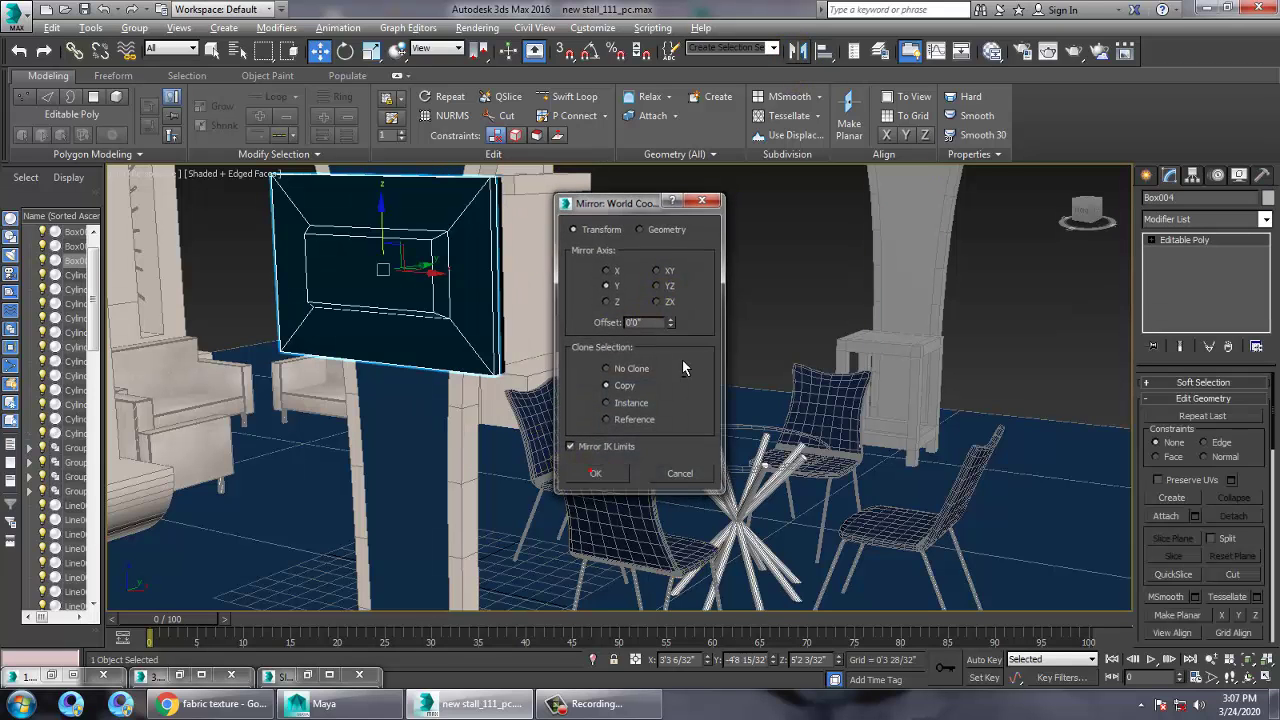
Step: Move the mirrored display along Y to the opposite grey flared column and seat it against the column's outer face
alt+middle_drag(686, 366, 500, 325)
drag(446, 267, 1130, 215)
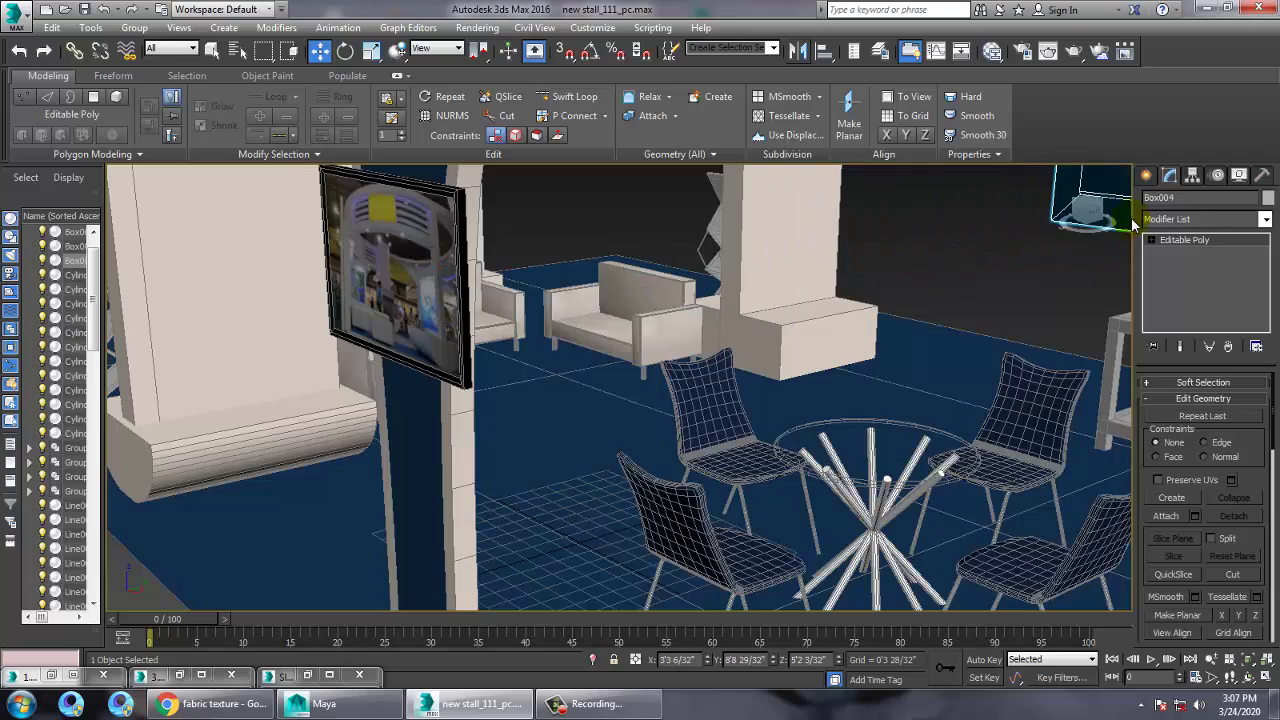
scroll(1036, 276, down, 6)
middle_drag(971, 286, 765, 282)
scroll(765, 282, up, 6)
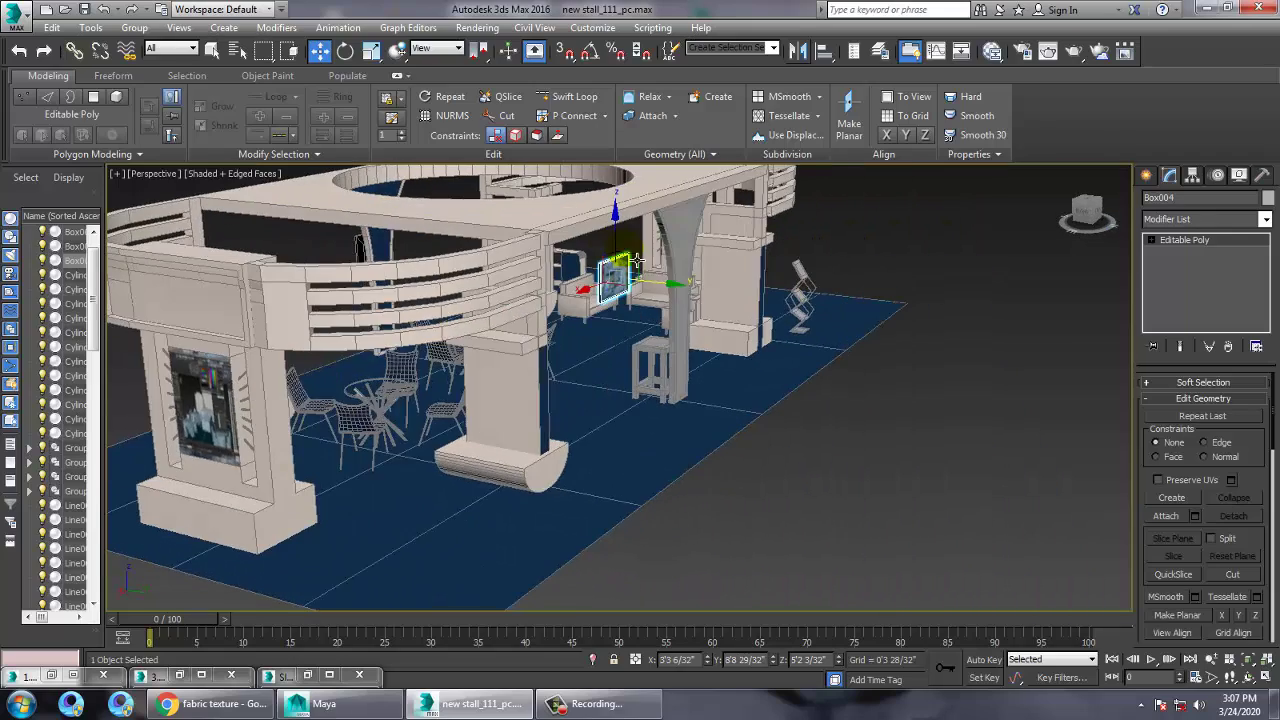
drag(759, 319, 751, 315)
scroll(735, 311, up, 5)
alt+middle_drag(729, 311, 595, 273)
scroll(775, 294, down, 4)
scroll(692, 286, down, 5)
middle_drag(692, 286, 758, 335)
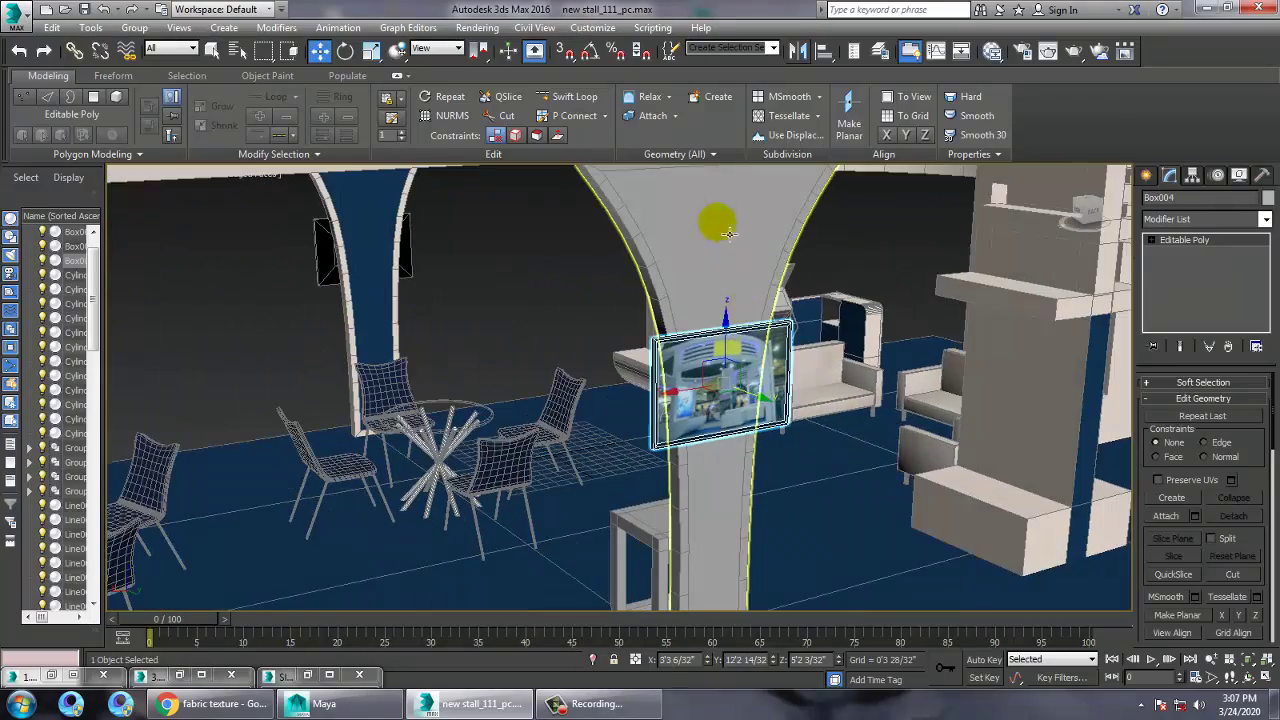
Step: Delete the grey flared column behind the copied display and select the blue flared column on the opposite side
click(720, 222)
key(Delete)
click(360, 246)
scroll(360, 246, down, 3)
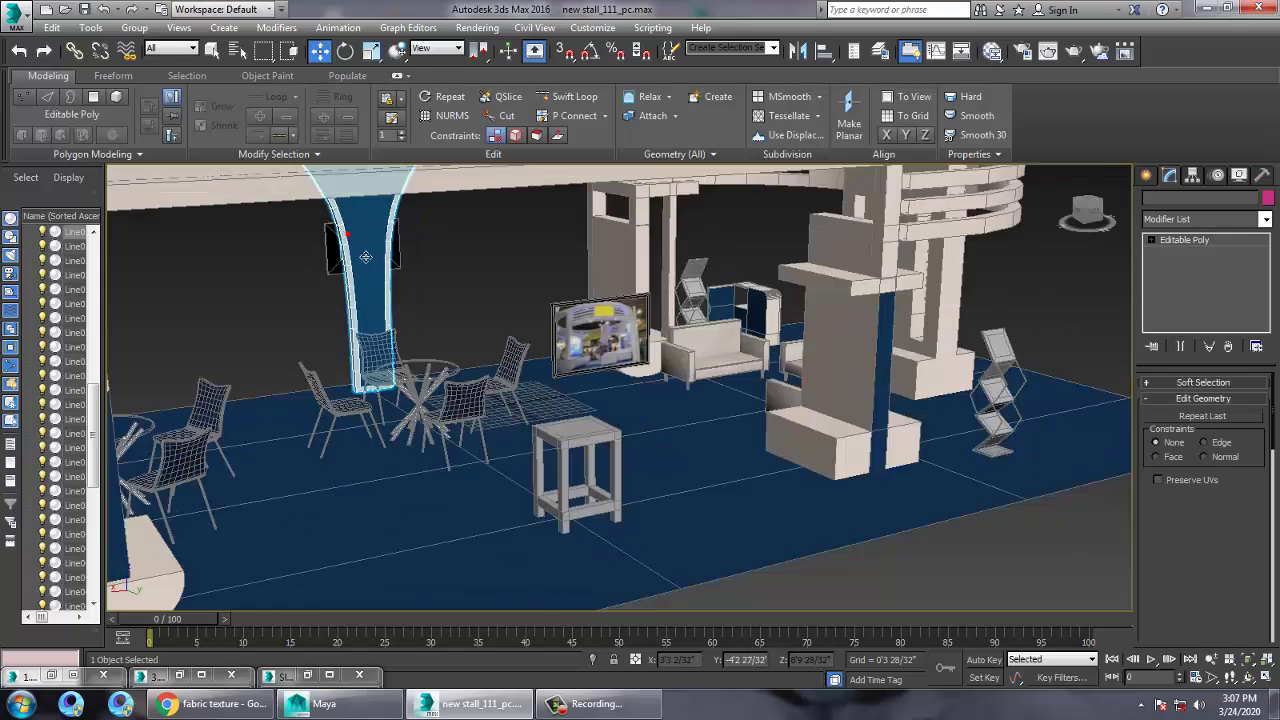
alt+middle_drag(360, 246, 400, 286)
scroll(503, 365, up, 2)
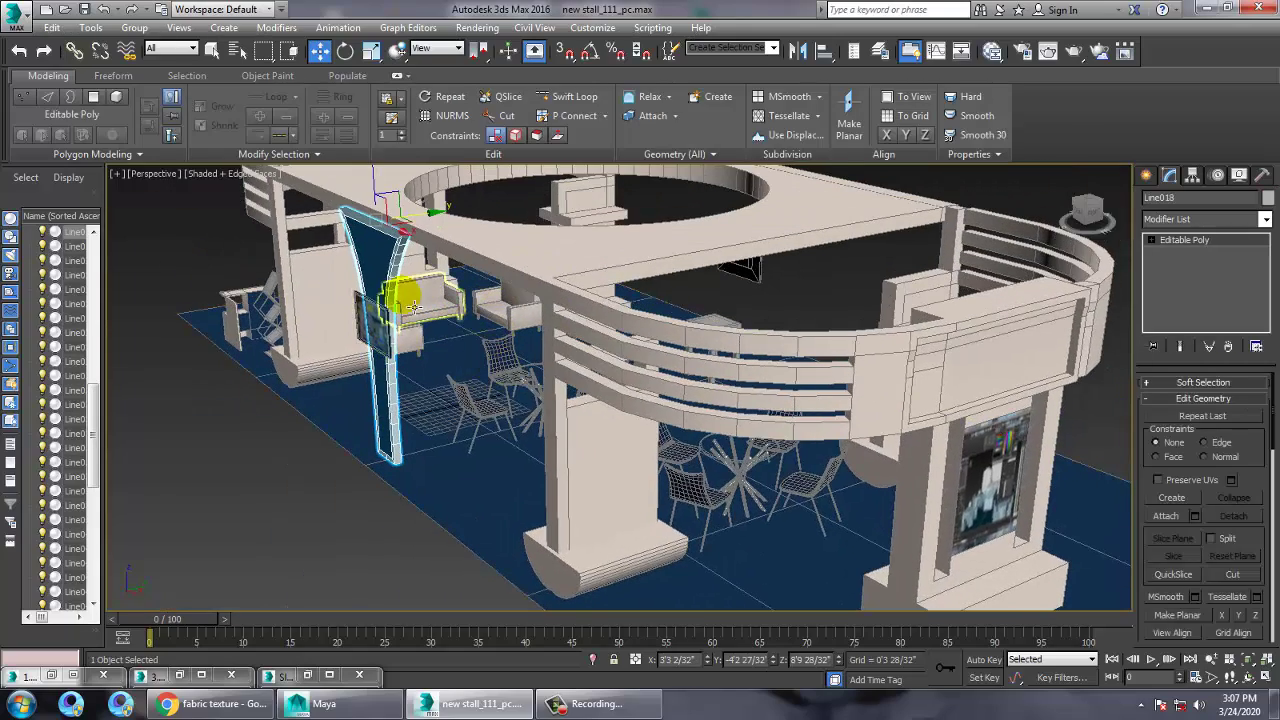
Step: Copy the blue flared column along Y to the opposite side and nudge it into place behind the mirrored display
key(ctrl+z)
mouse_move(776, 219)
shift+mouse_down()
mouse_move(780, 200)
mouse_move(800, 196)
shift+mouse_up()
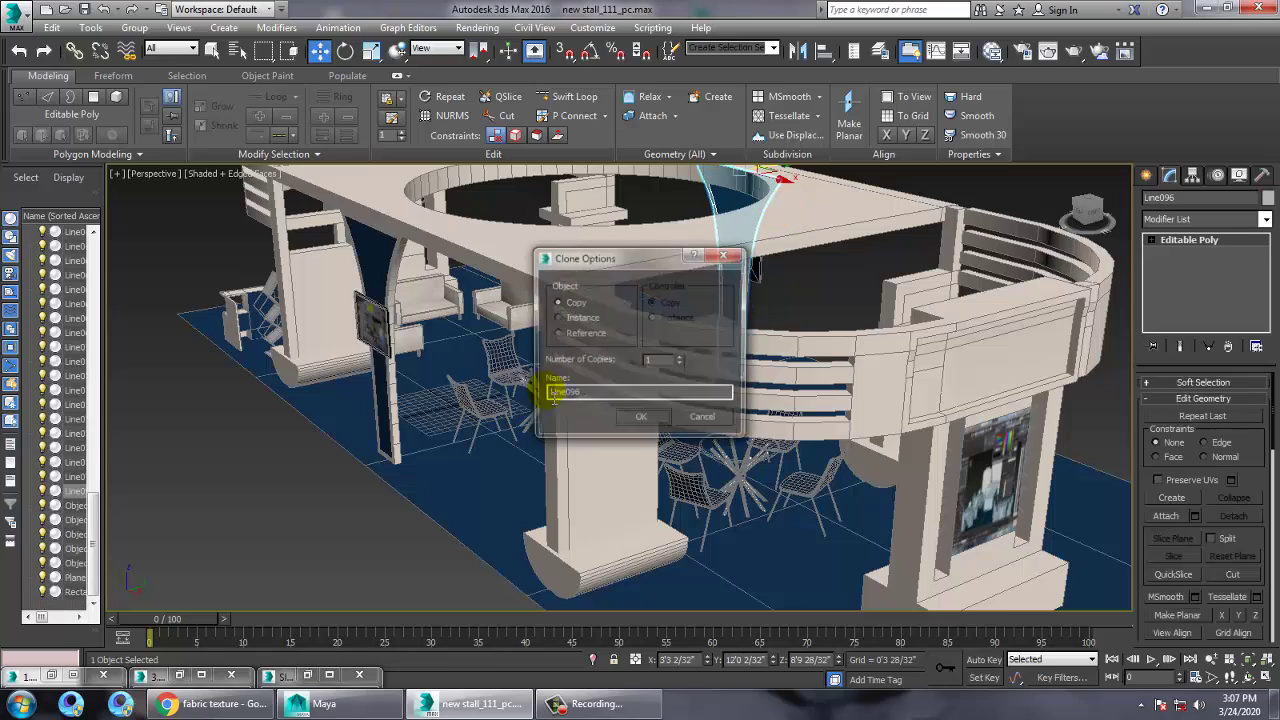
click(642, 418)
mouse_move(640, 420)
alt+middle_down()
mouse_move(714, 338)
mouse_move(841, 328)
mouse_move(766, 343)
mouse_move(714, 277)
mouse_move(641, 283)
alt+middle_up()
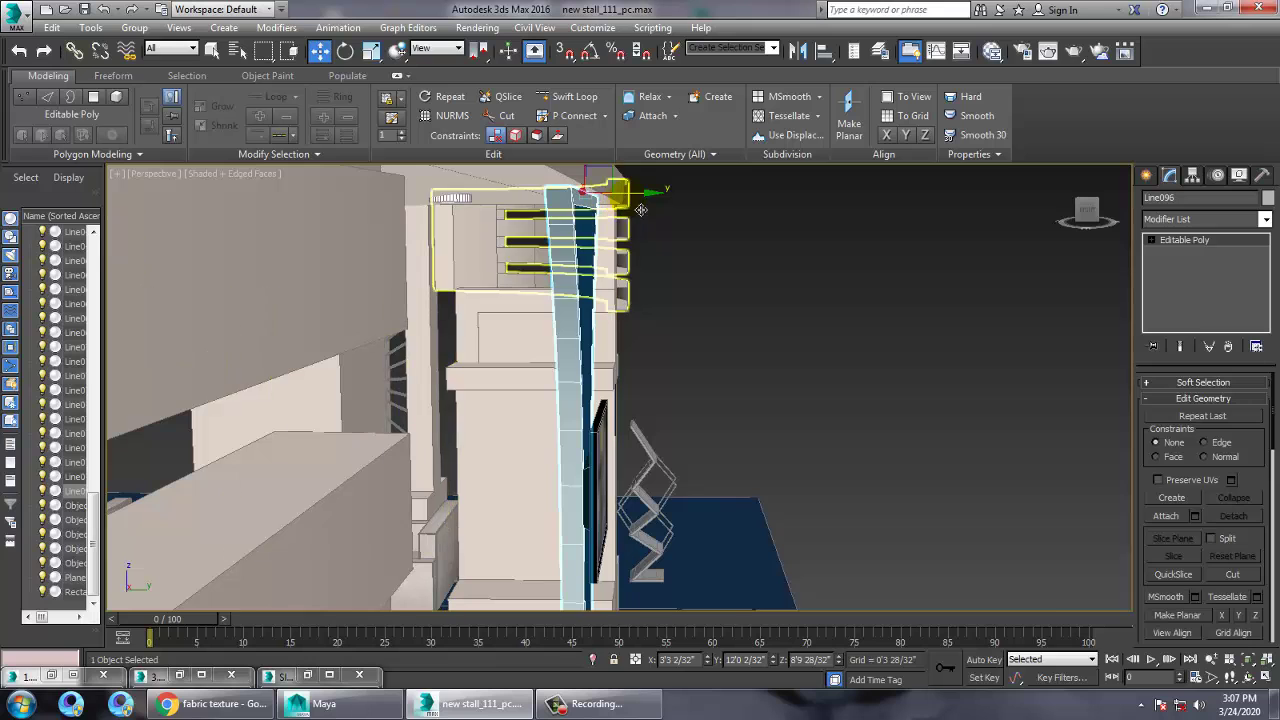
drag(641, 209, 641, 207)
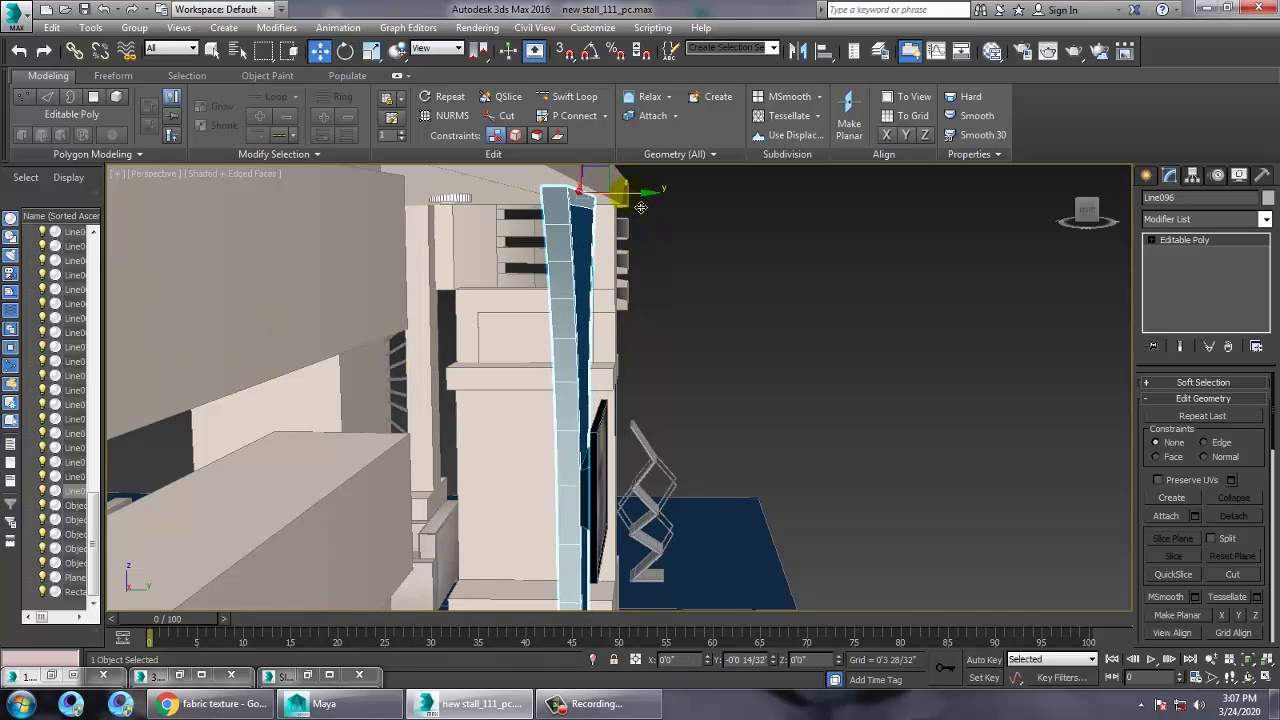
click(757, 306)
Step: Examine the copied column with its display and the whole stall from several angles
alt+middle_drag(757, 306, 649, 380)
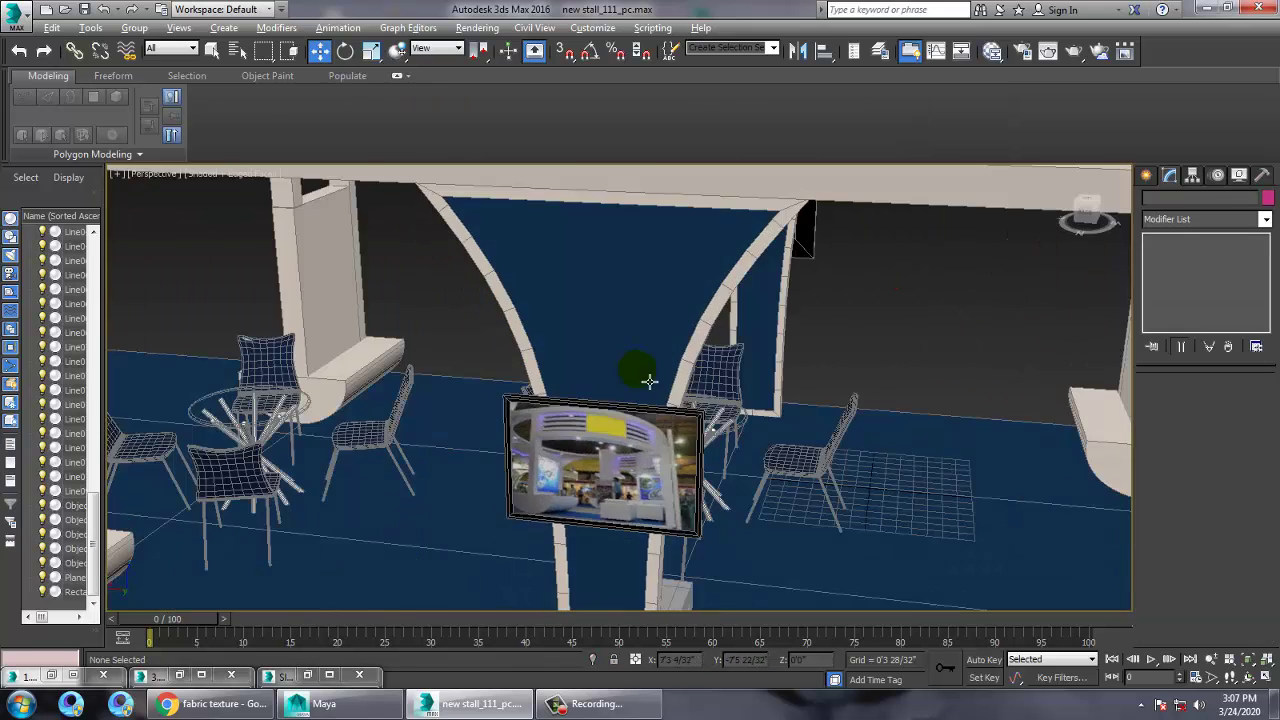
scroll(655, 380, down, 4)
middle_drag(774, 372, 588, 424)
scroll(588, 424, down, 5)
alt+middle_drag(490, 428, 691, 389)
scroll(661, 429, up, 3)
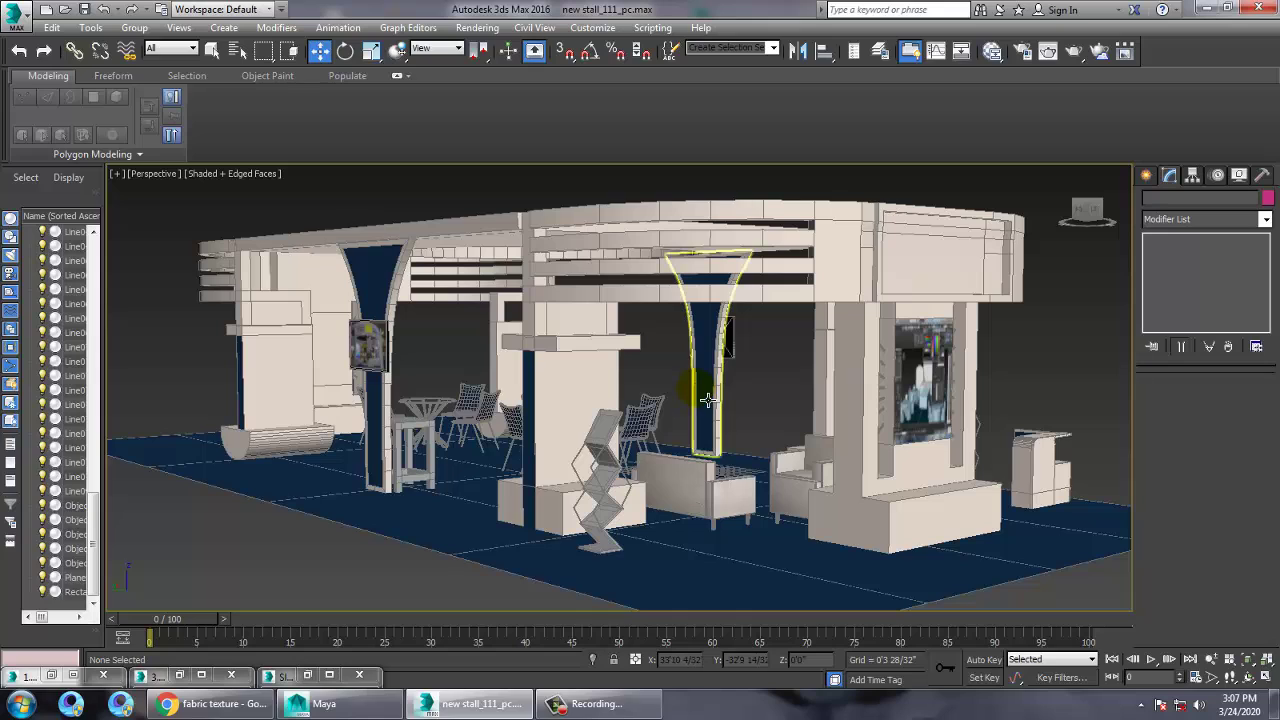
click(590, 703)
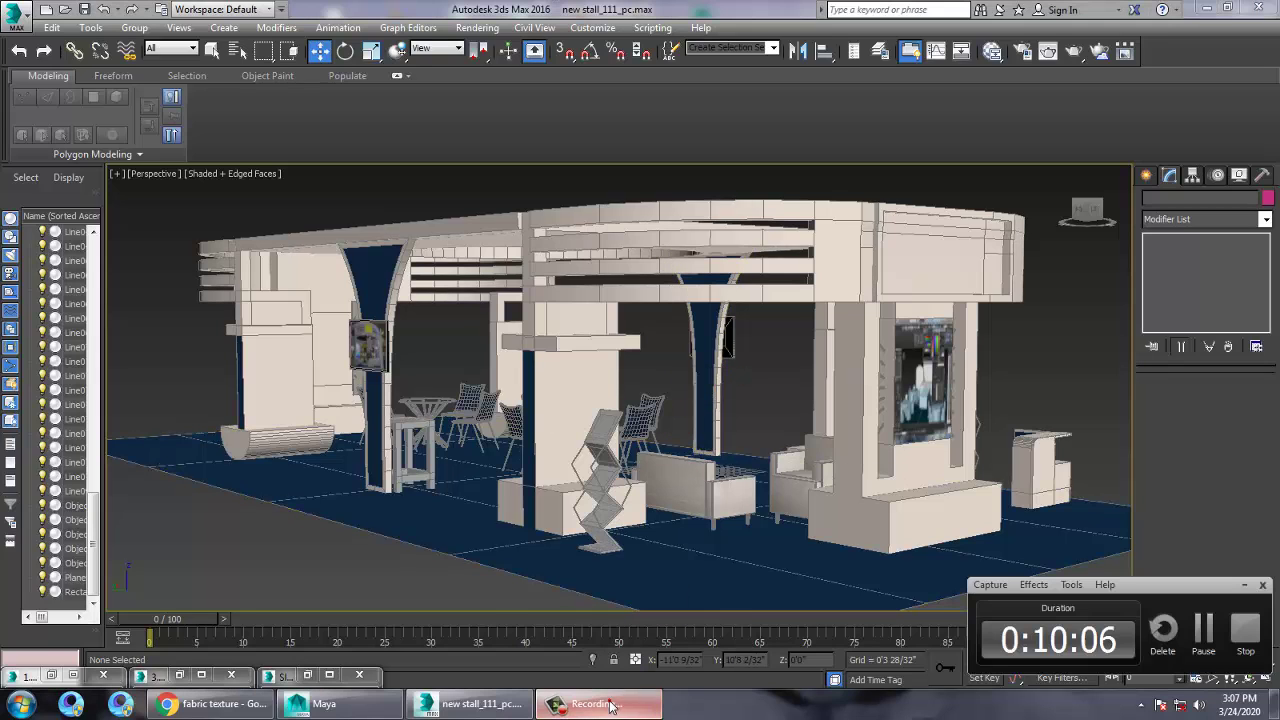
click(1246, 630)
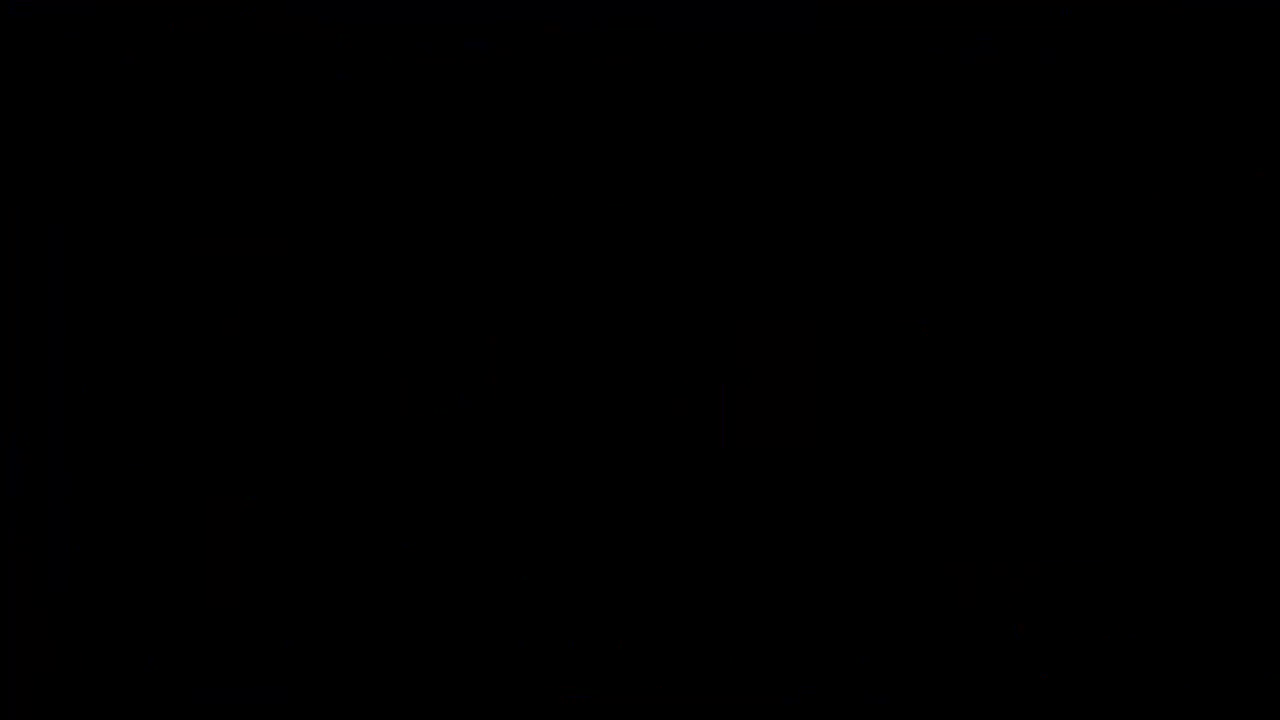